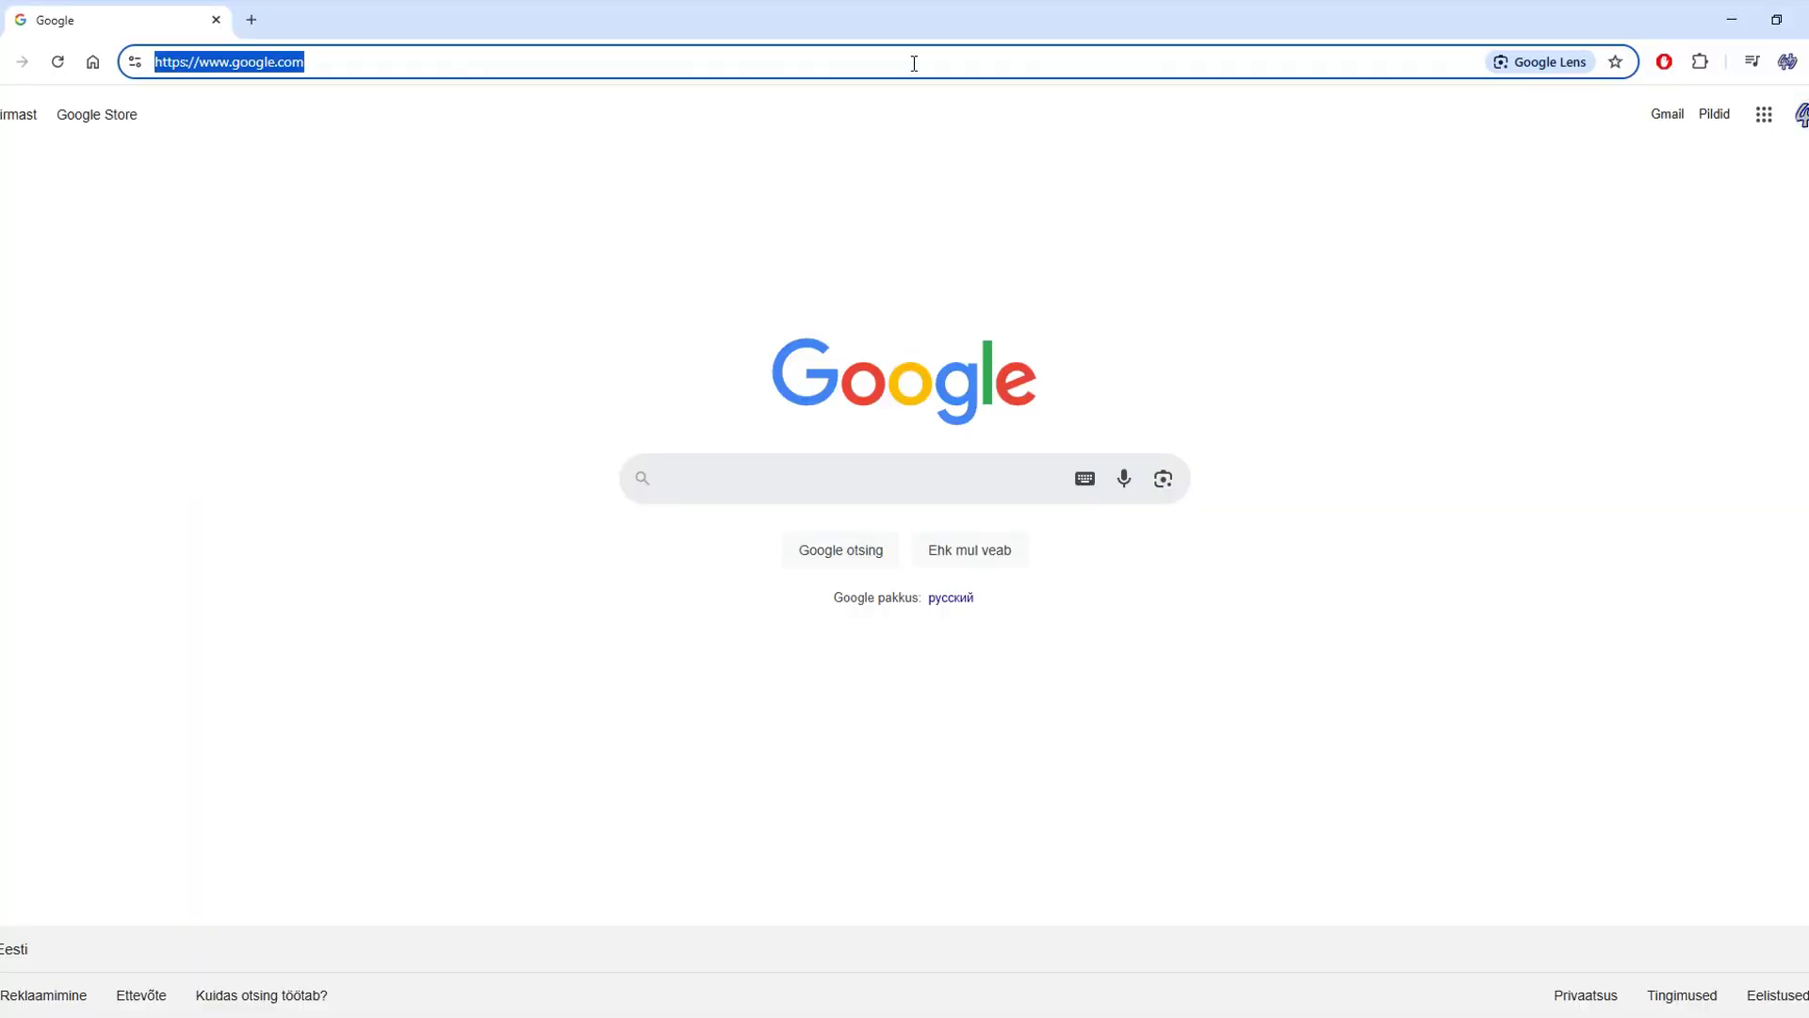
Step: Open the makerworld.com website
{"action": "type", "text": "makerworld"}
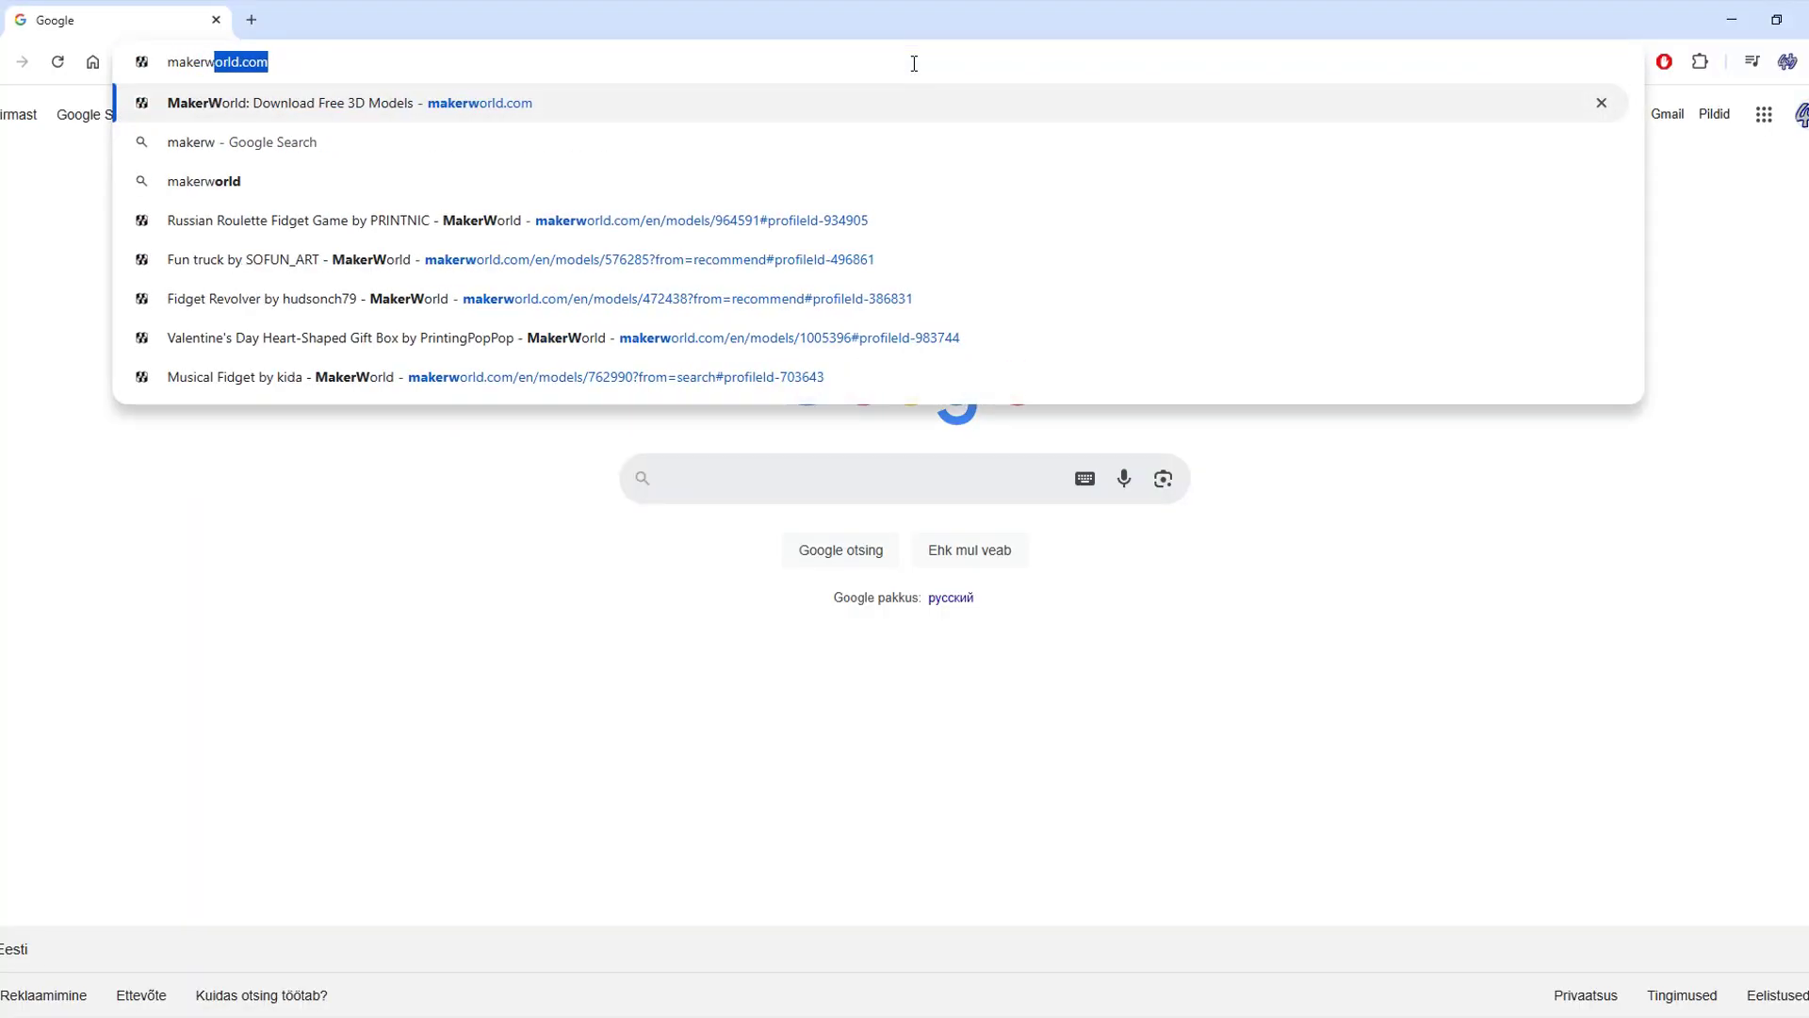
{"action": "type", "text": ".com"}
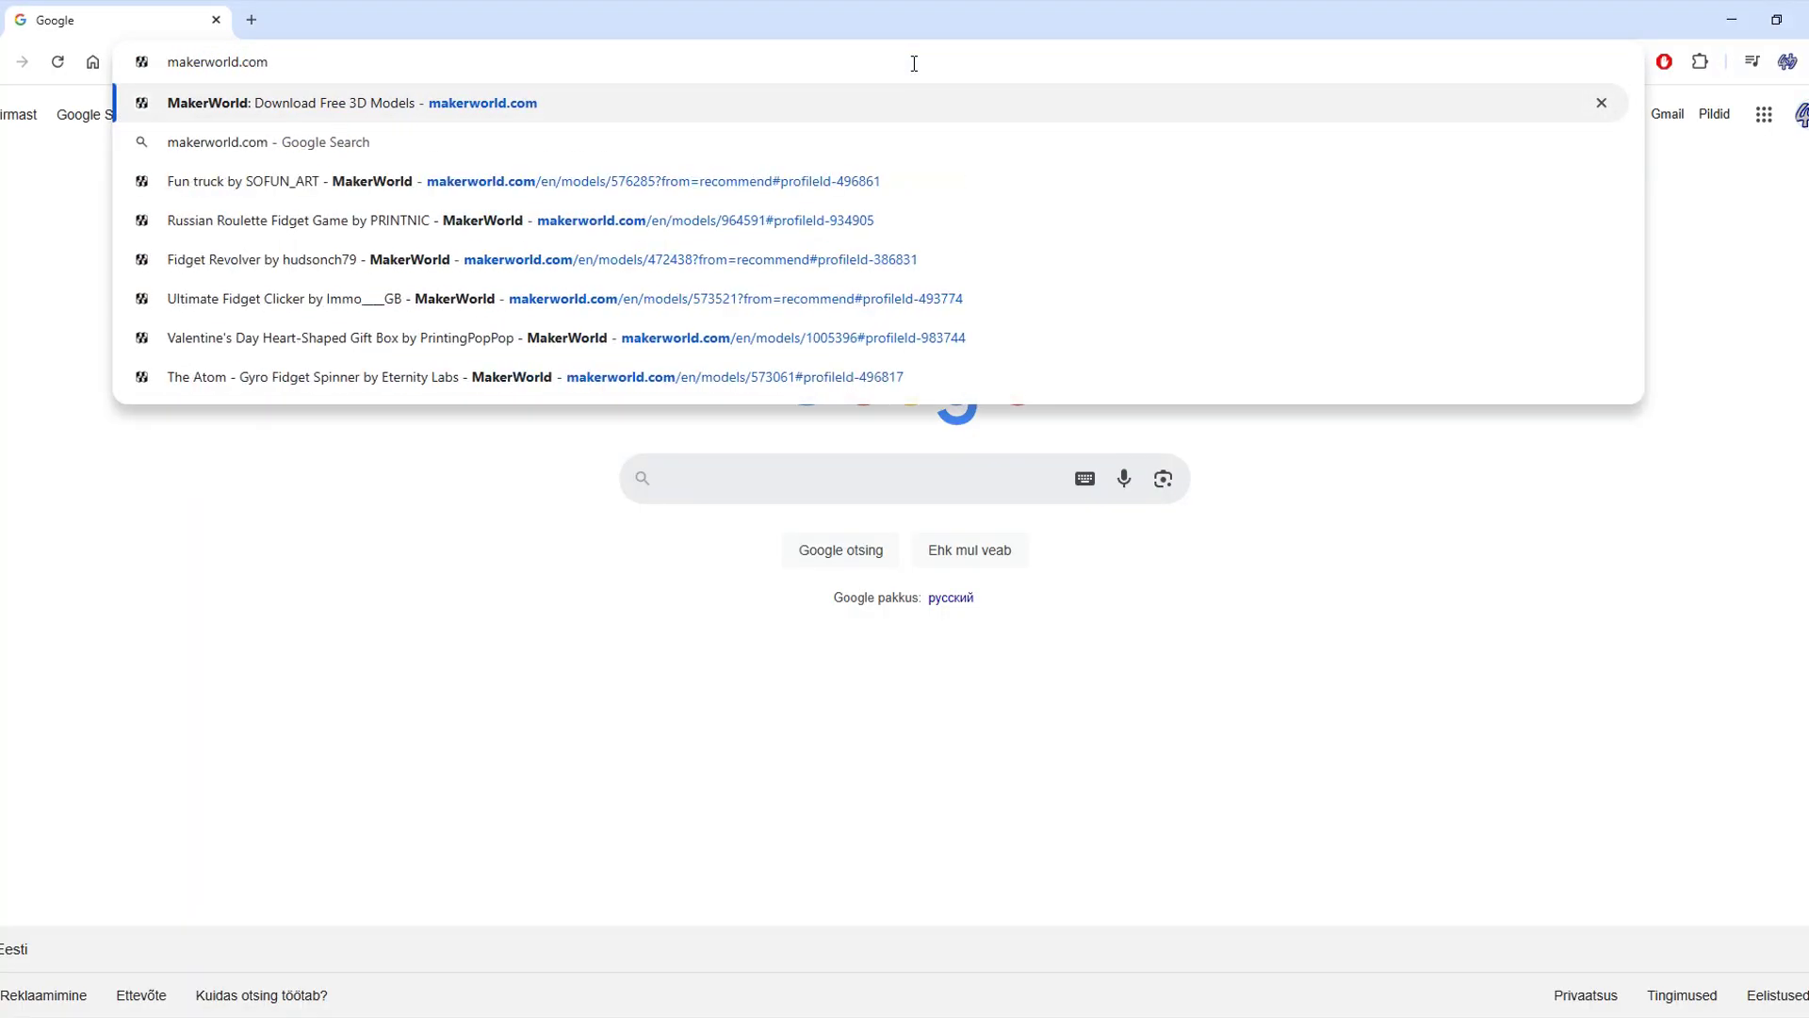
{"action": "key", "text": "Return"}
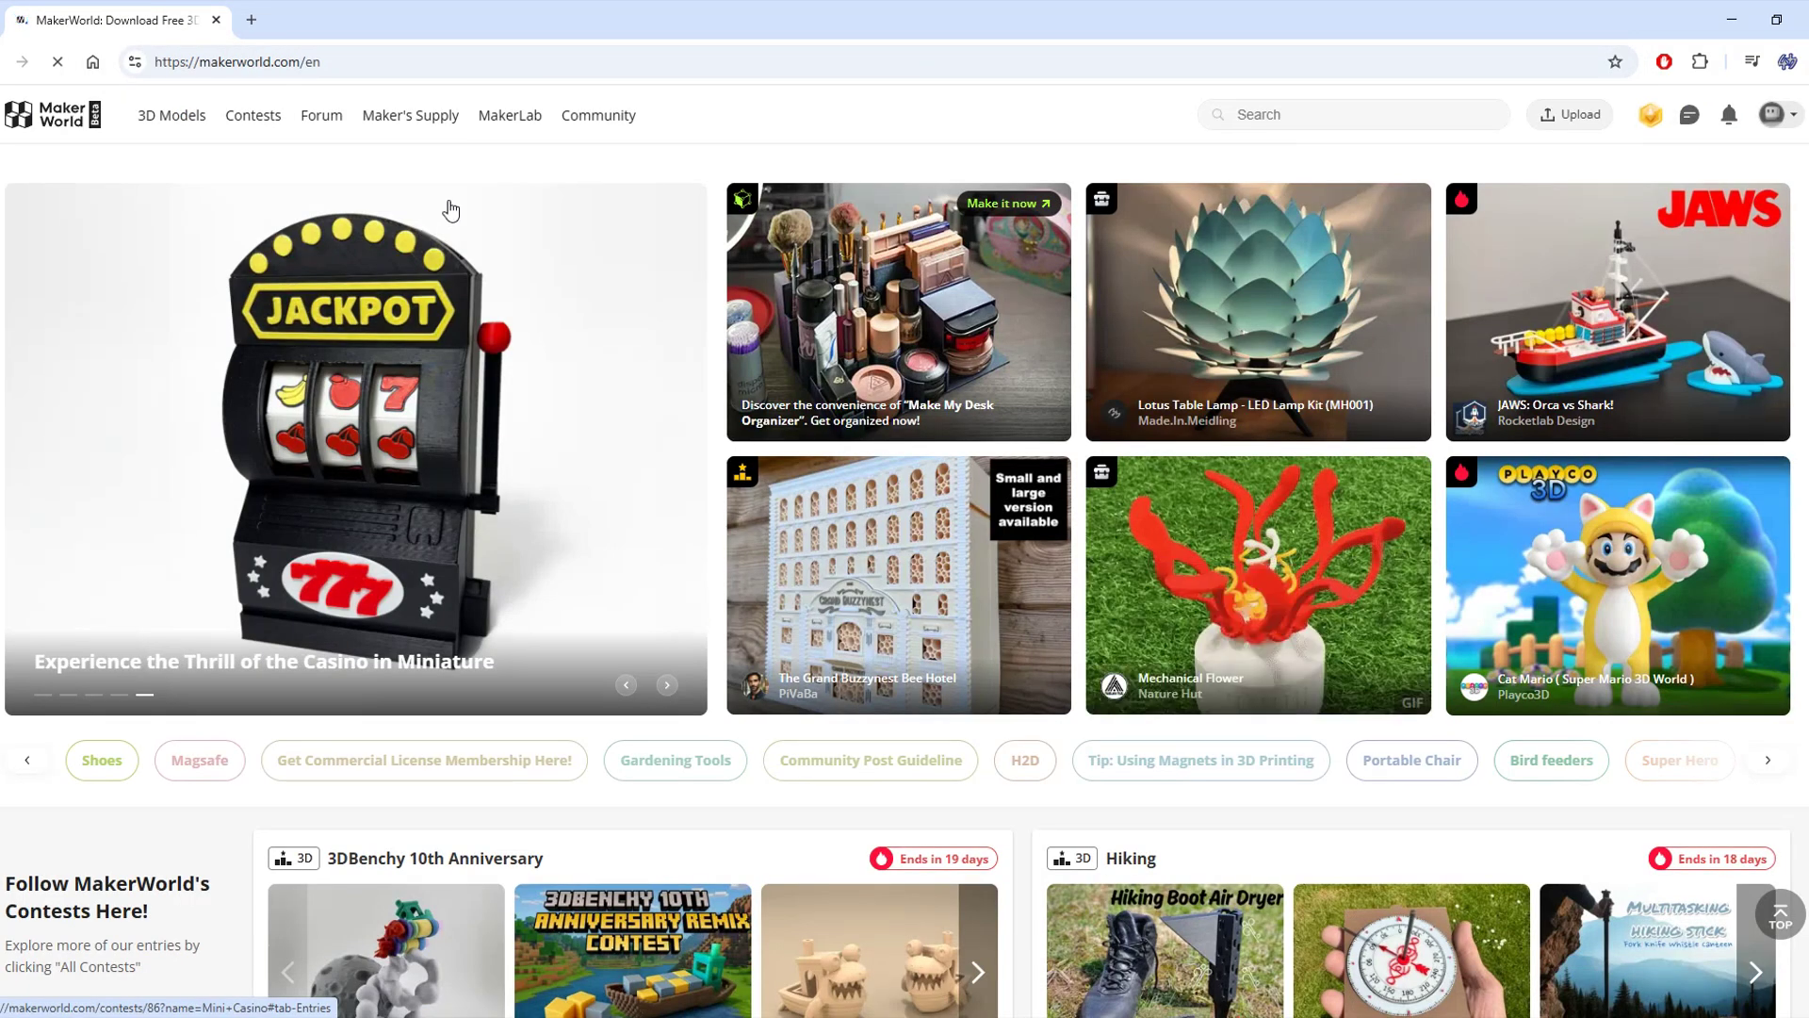
Step: Open Shadowbox Maker from MakerLab's experiments and create a new project from blank
{"action": "left_click", "coordinate": [520, 125]}
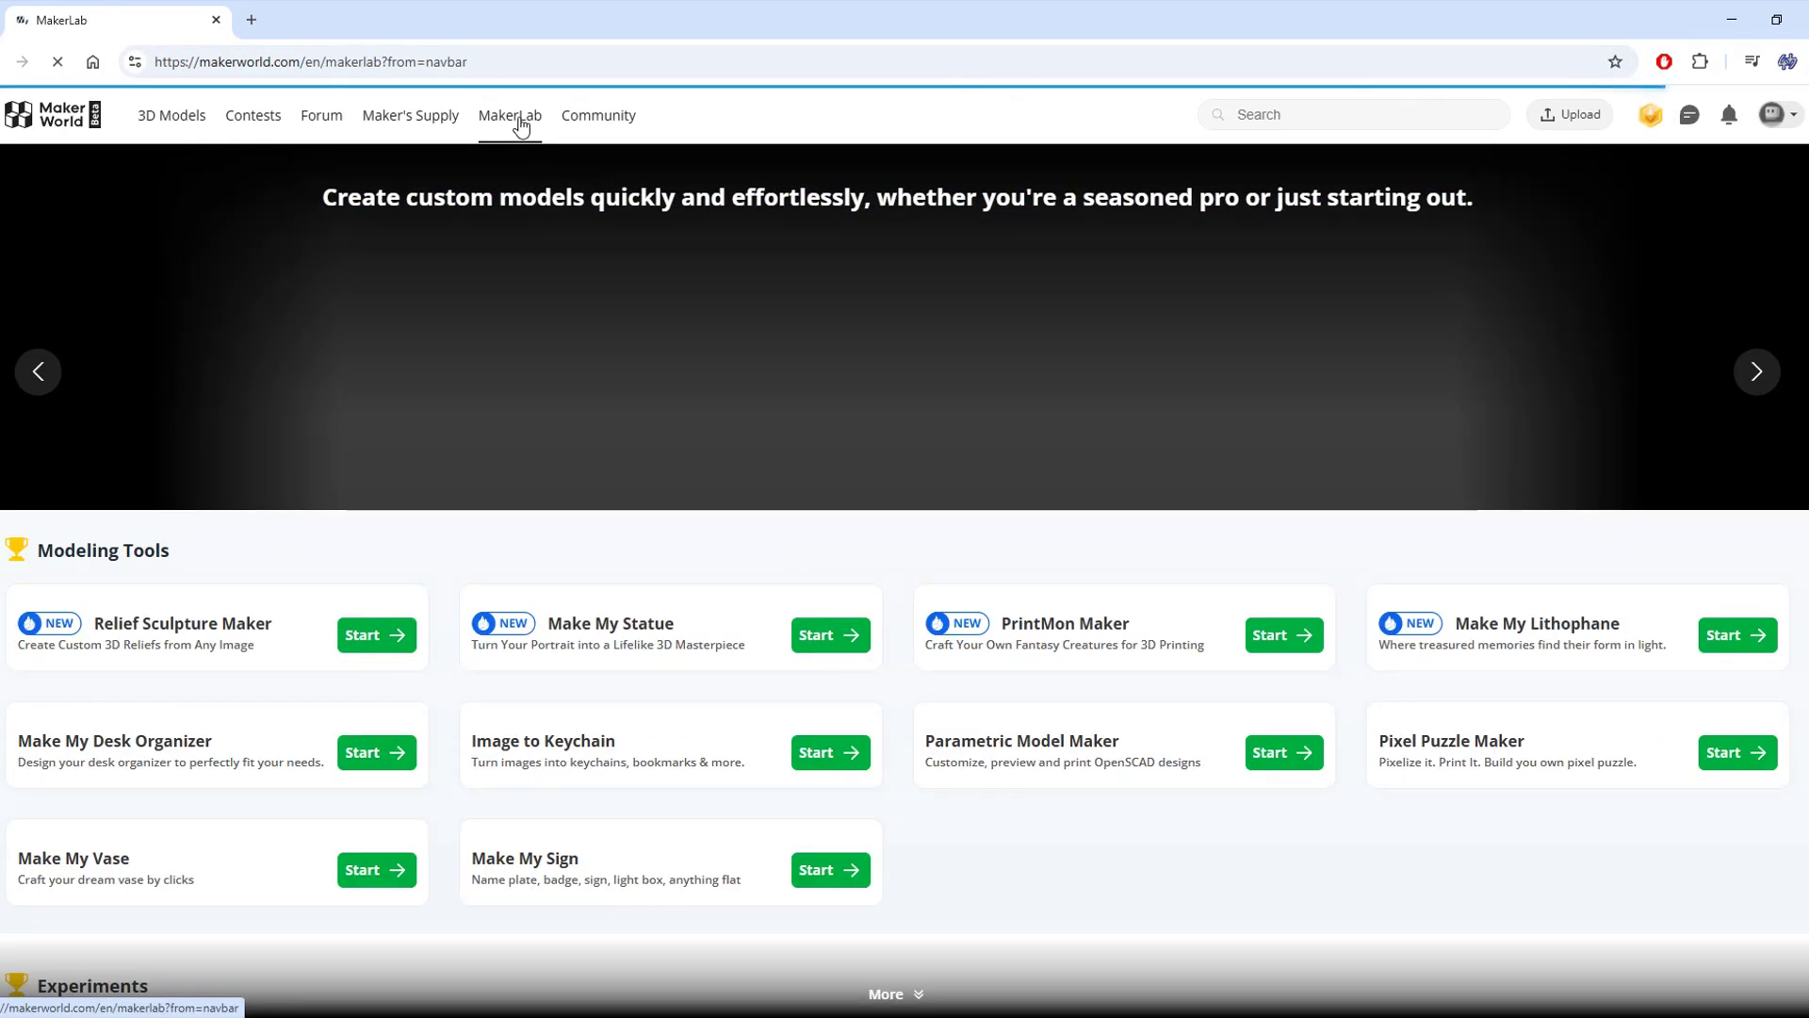
{"action": "scroll", "coordinate": [926, 285], "scroll_direction": "down", "scroll_amount": 8}
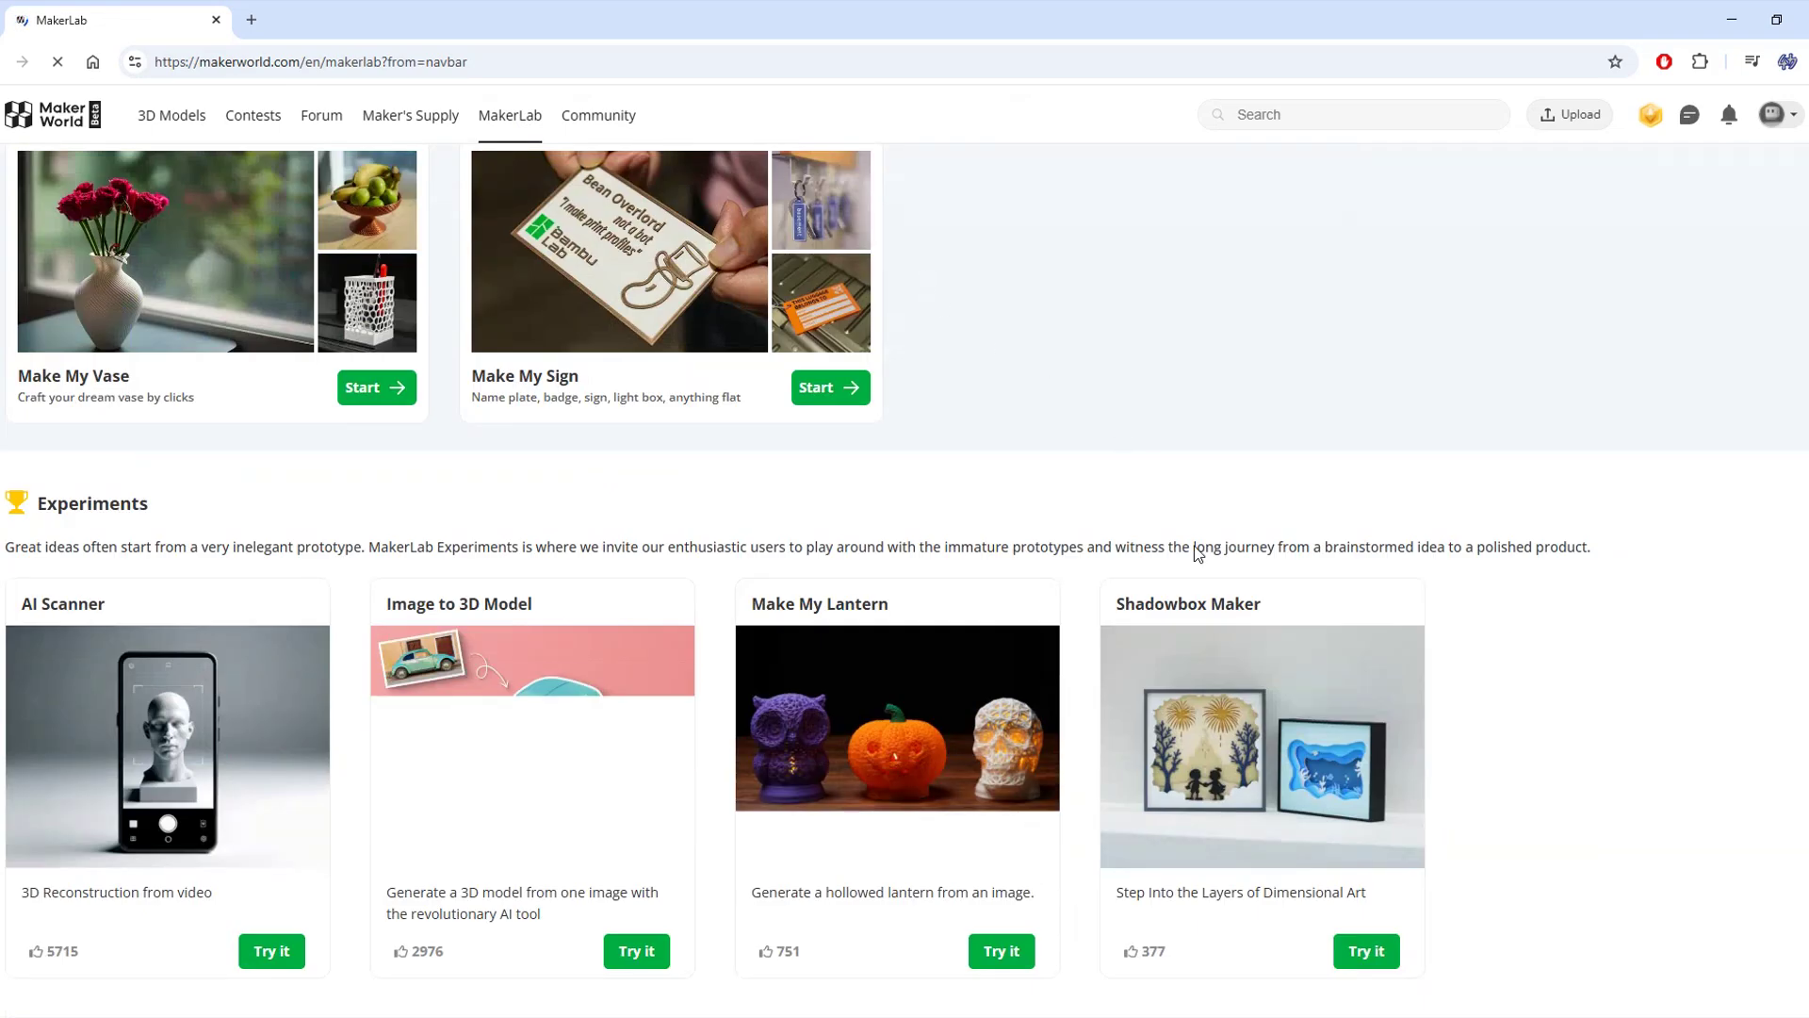
{"action": "left_click", "coordinate": [1366, 951]}
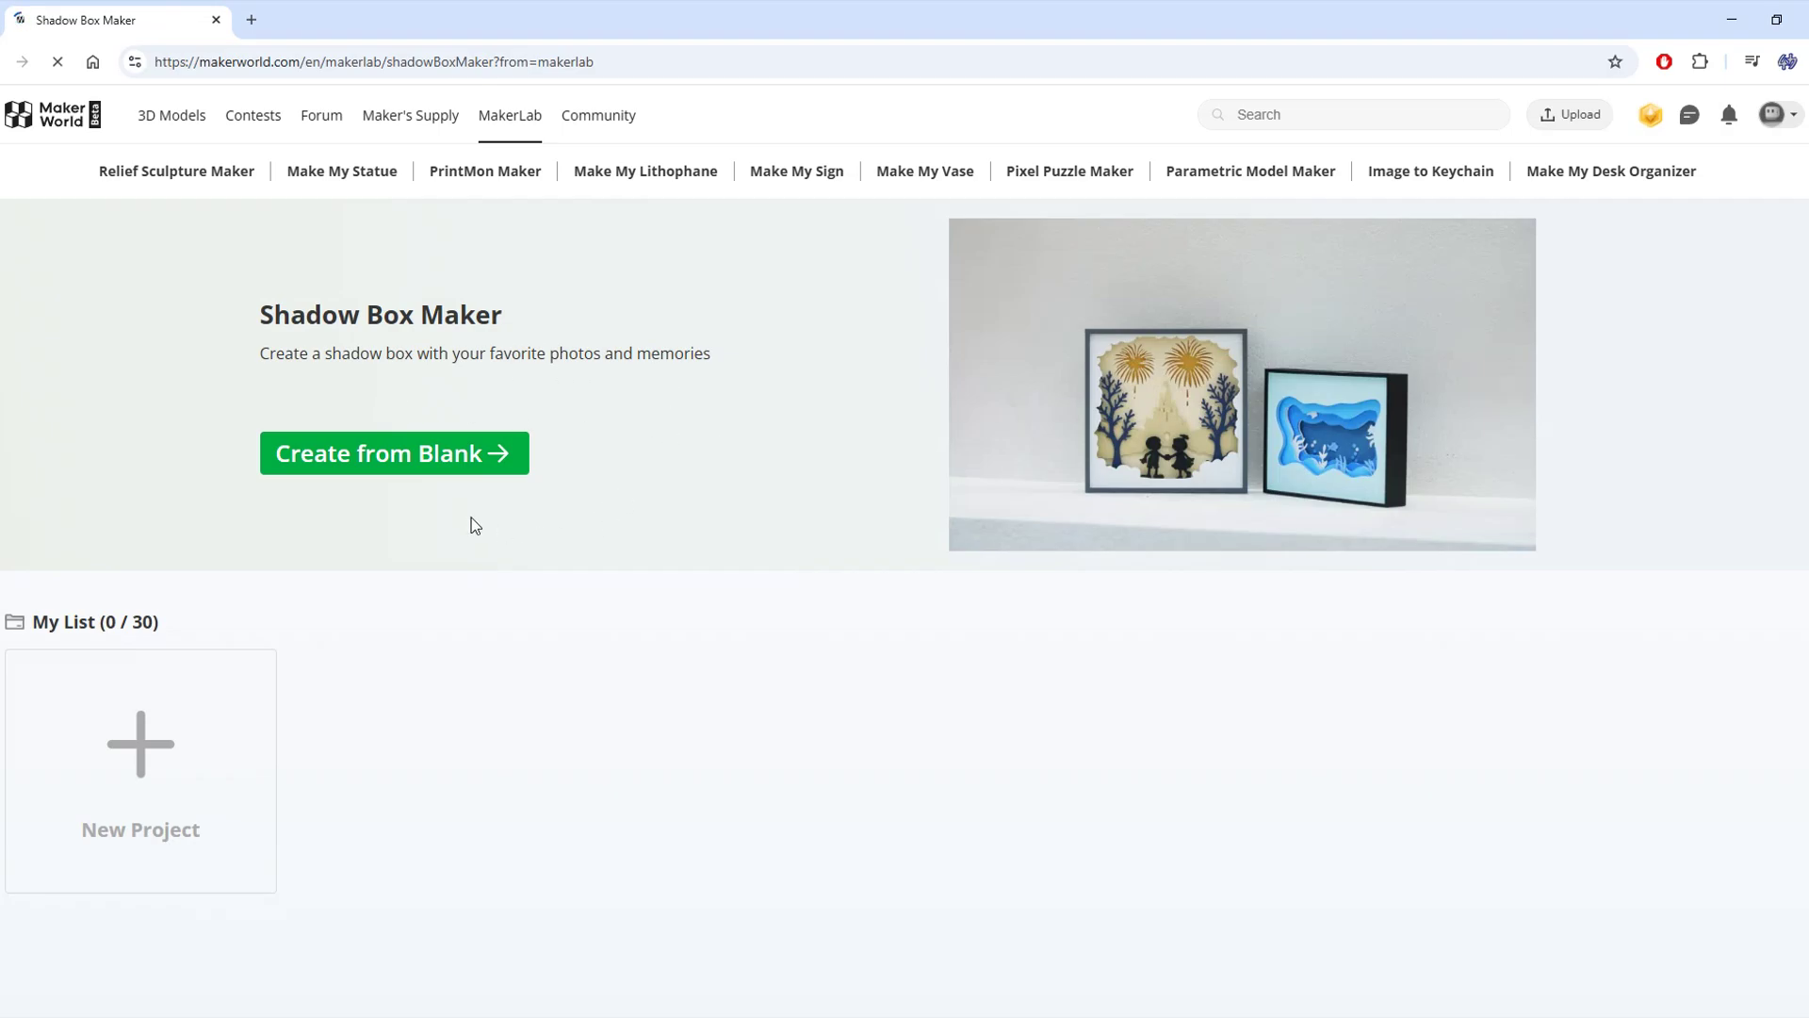
{"action": "left_click", "coordinate": [405, 456]}
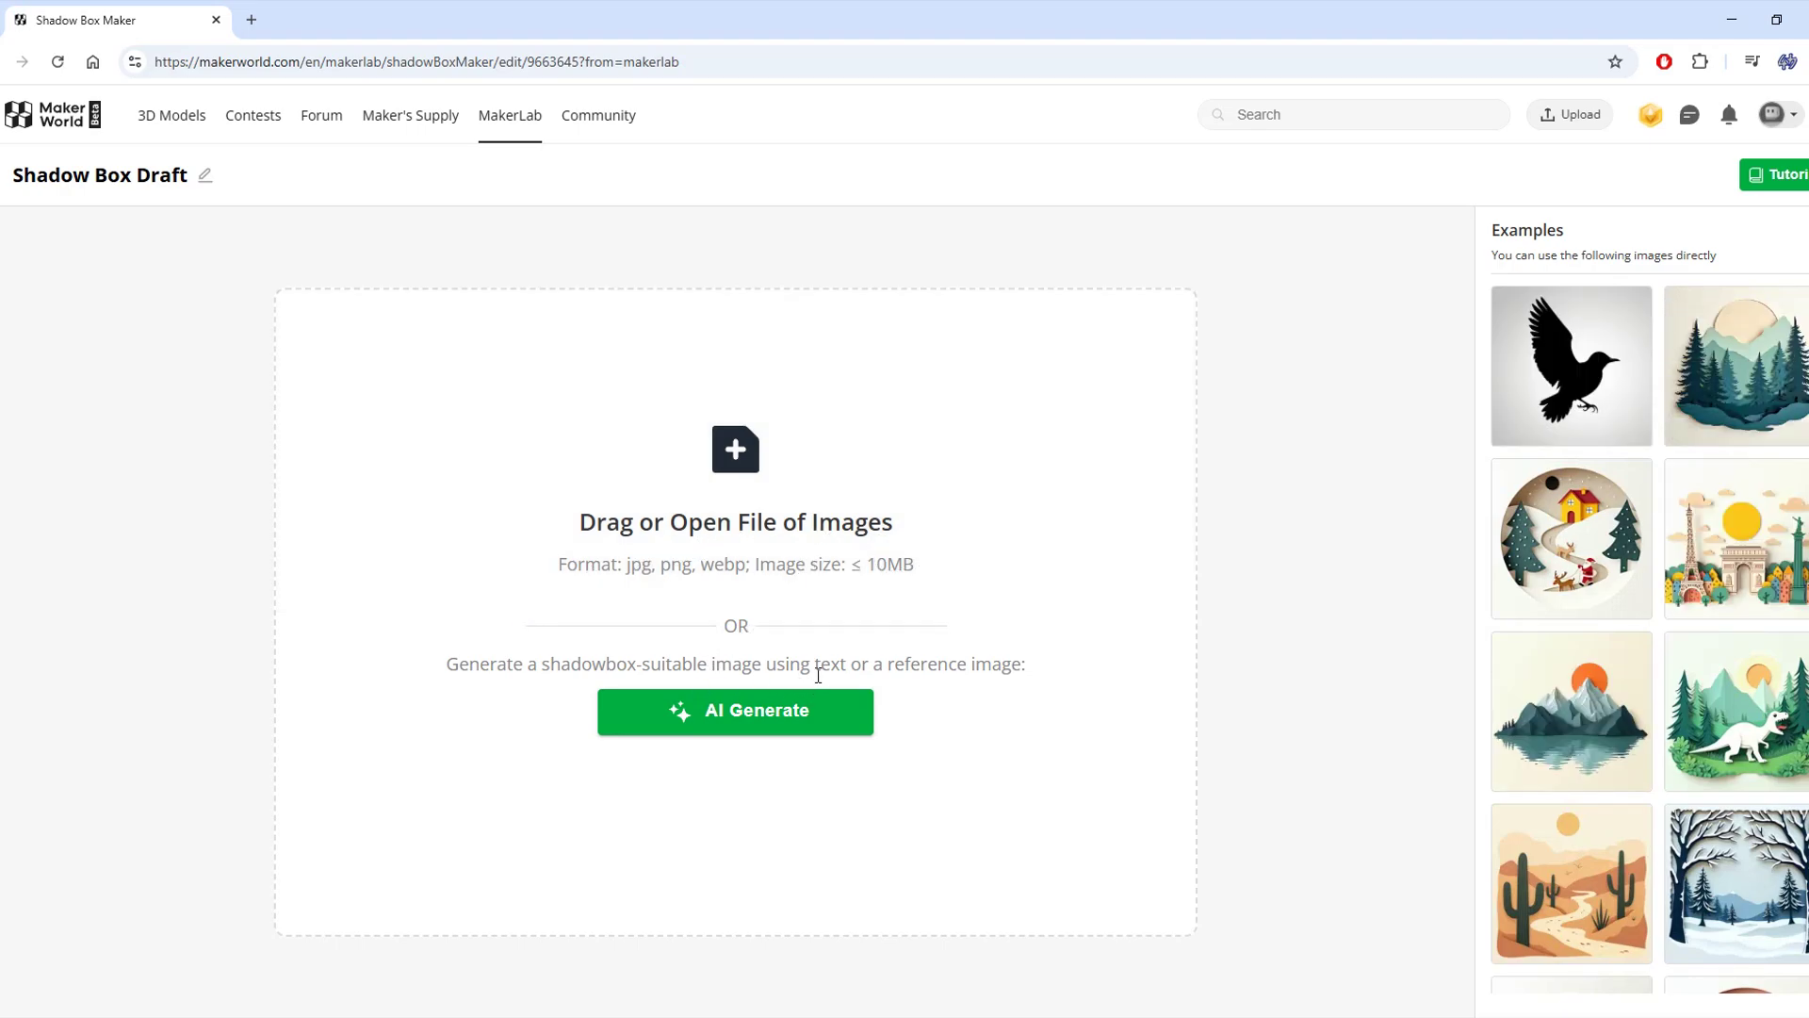
Step: Generate an AI shadow box image from the text "Bear fishing by the river"
{"action": "scroll", "coordinate": [1717, 366], "scroll_direction": "down", "scroll_amount": 6}
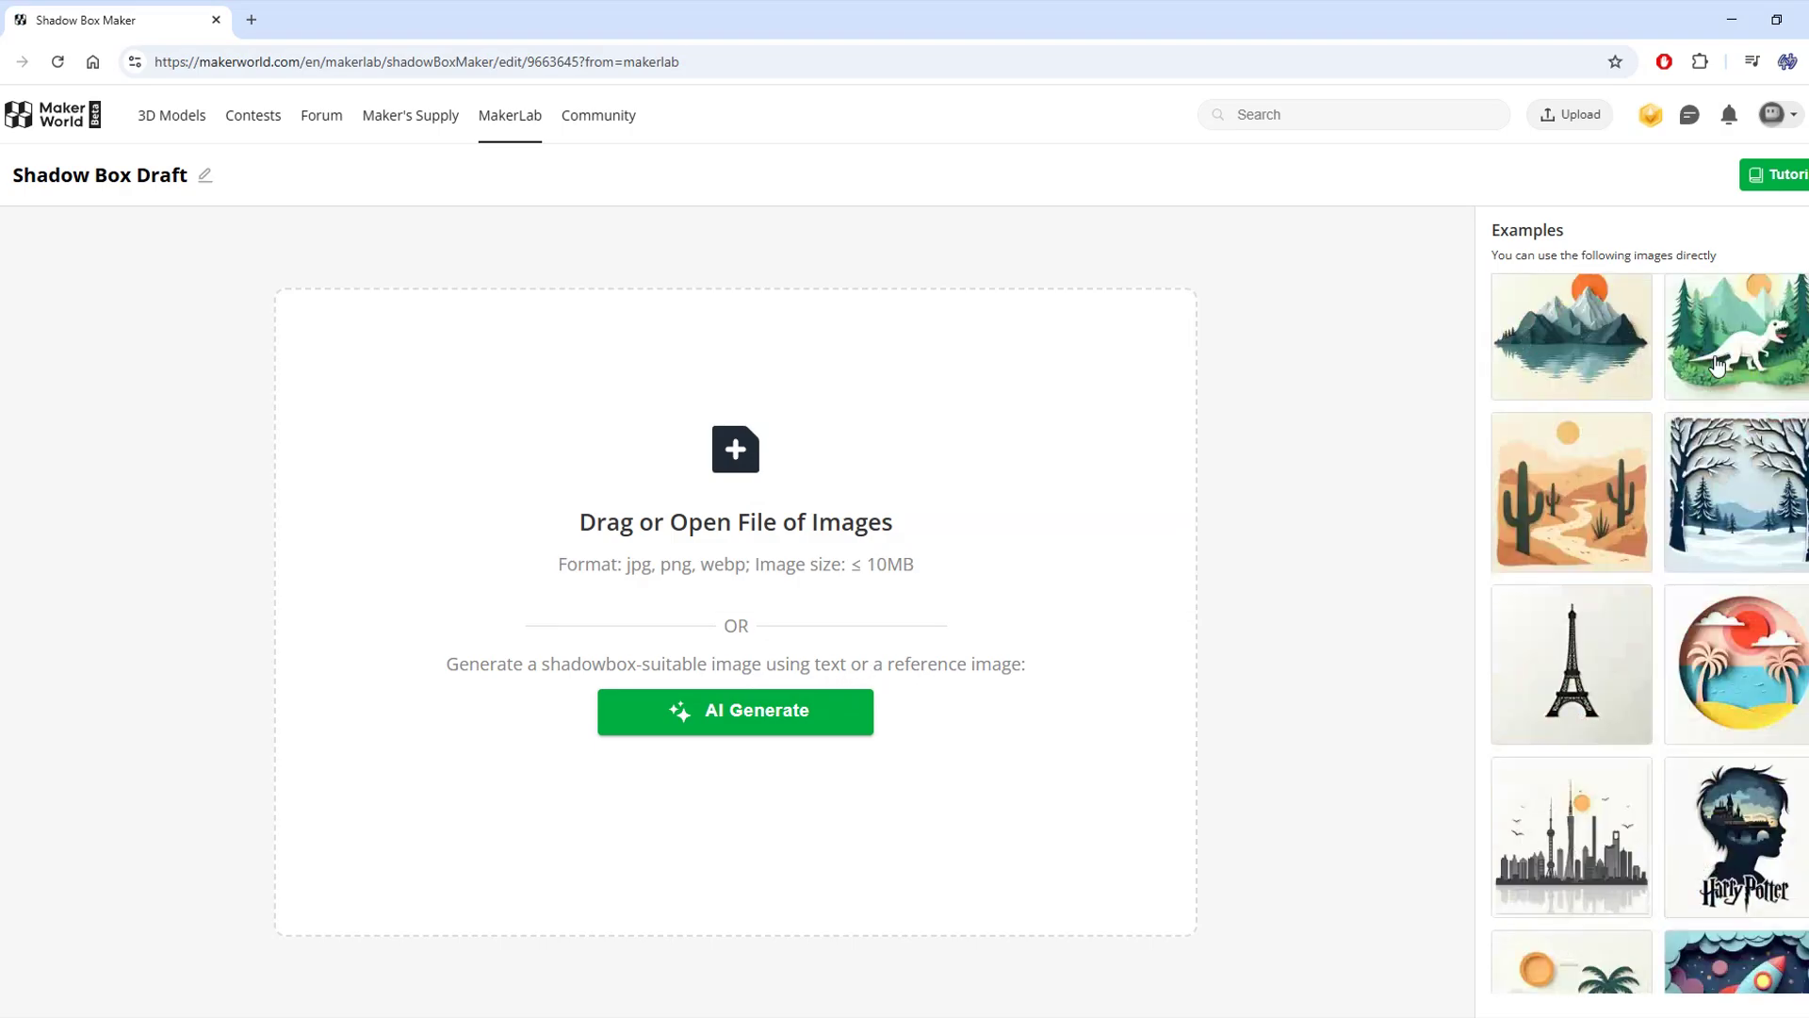
{"action": "scroll", "coordinate": [1717, 365], "scroll_direction": "down", "scroll_amount": 5}
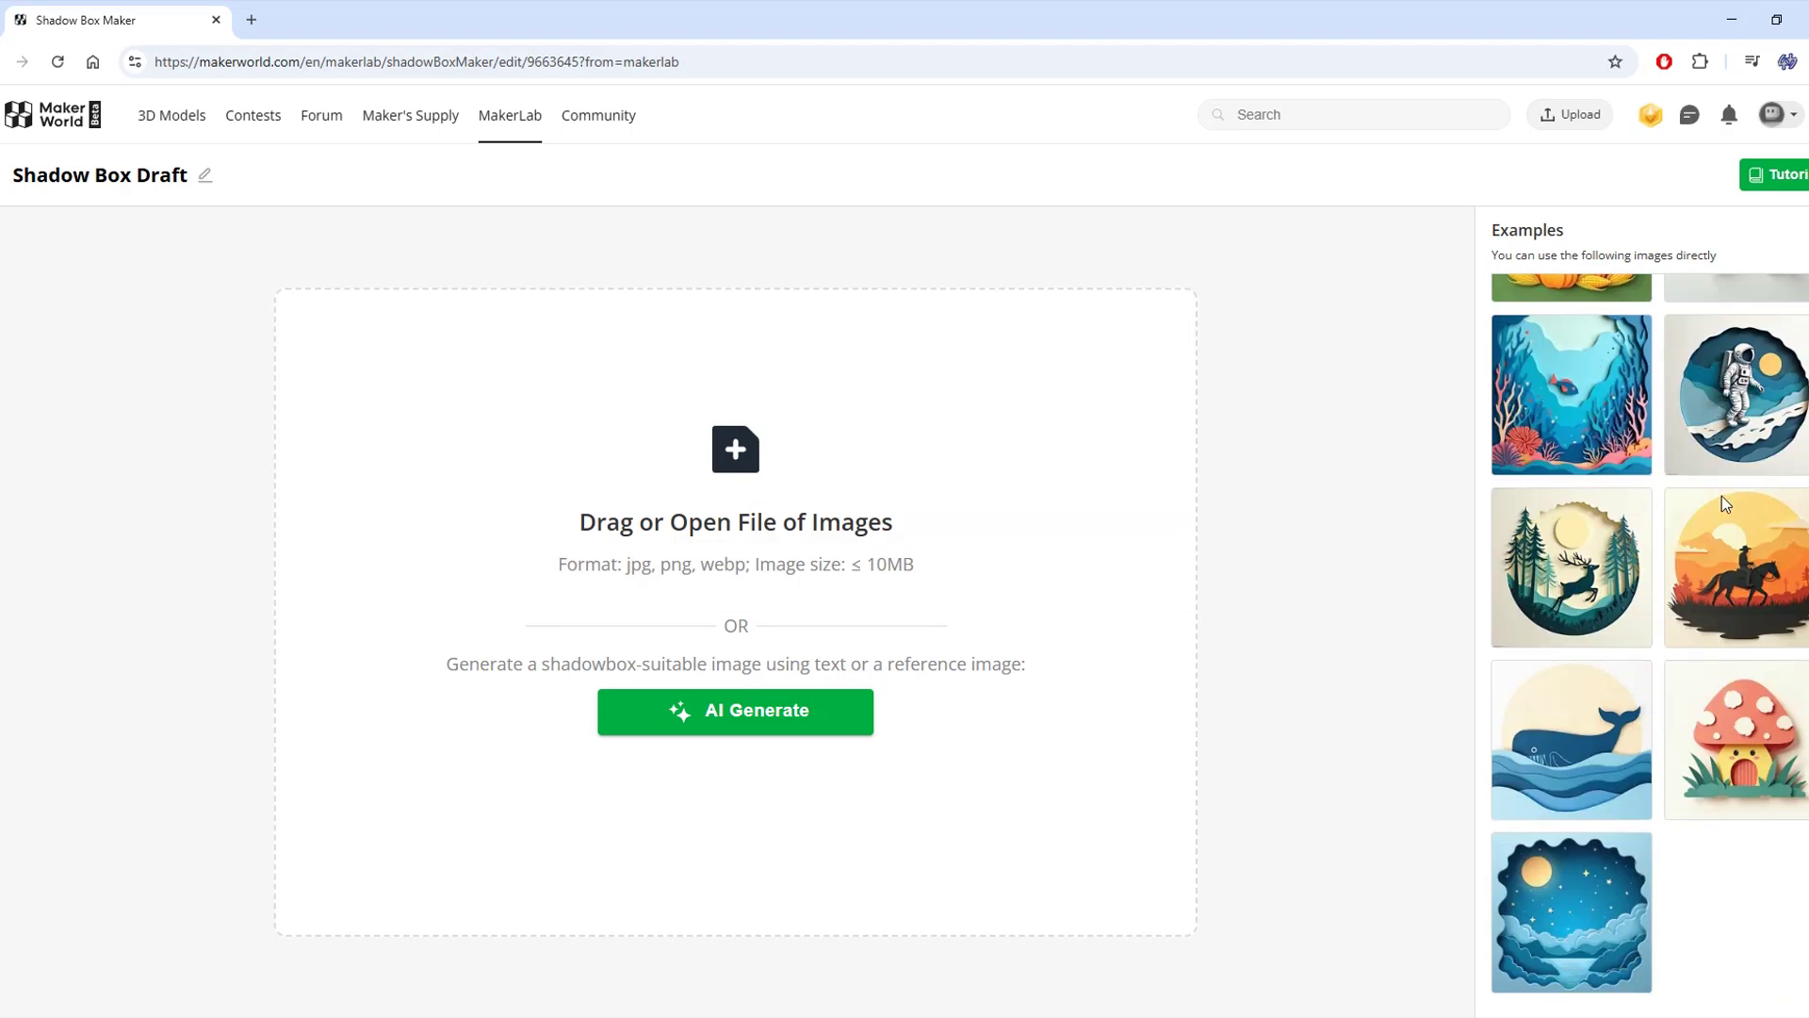
{"action": "left_click", "coordinate": [754, 710]}
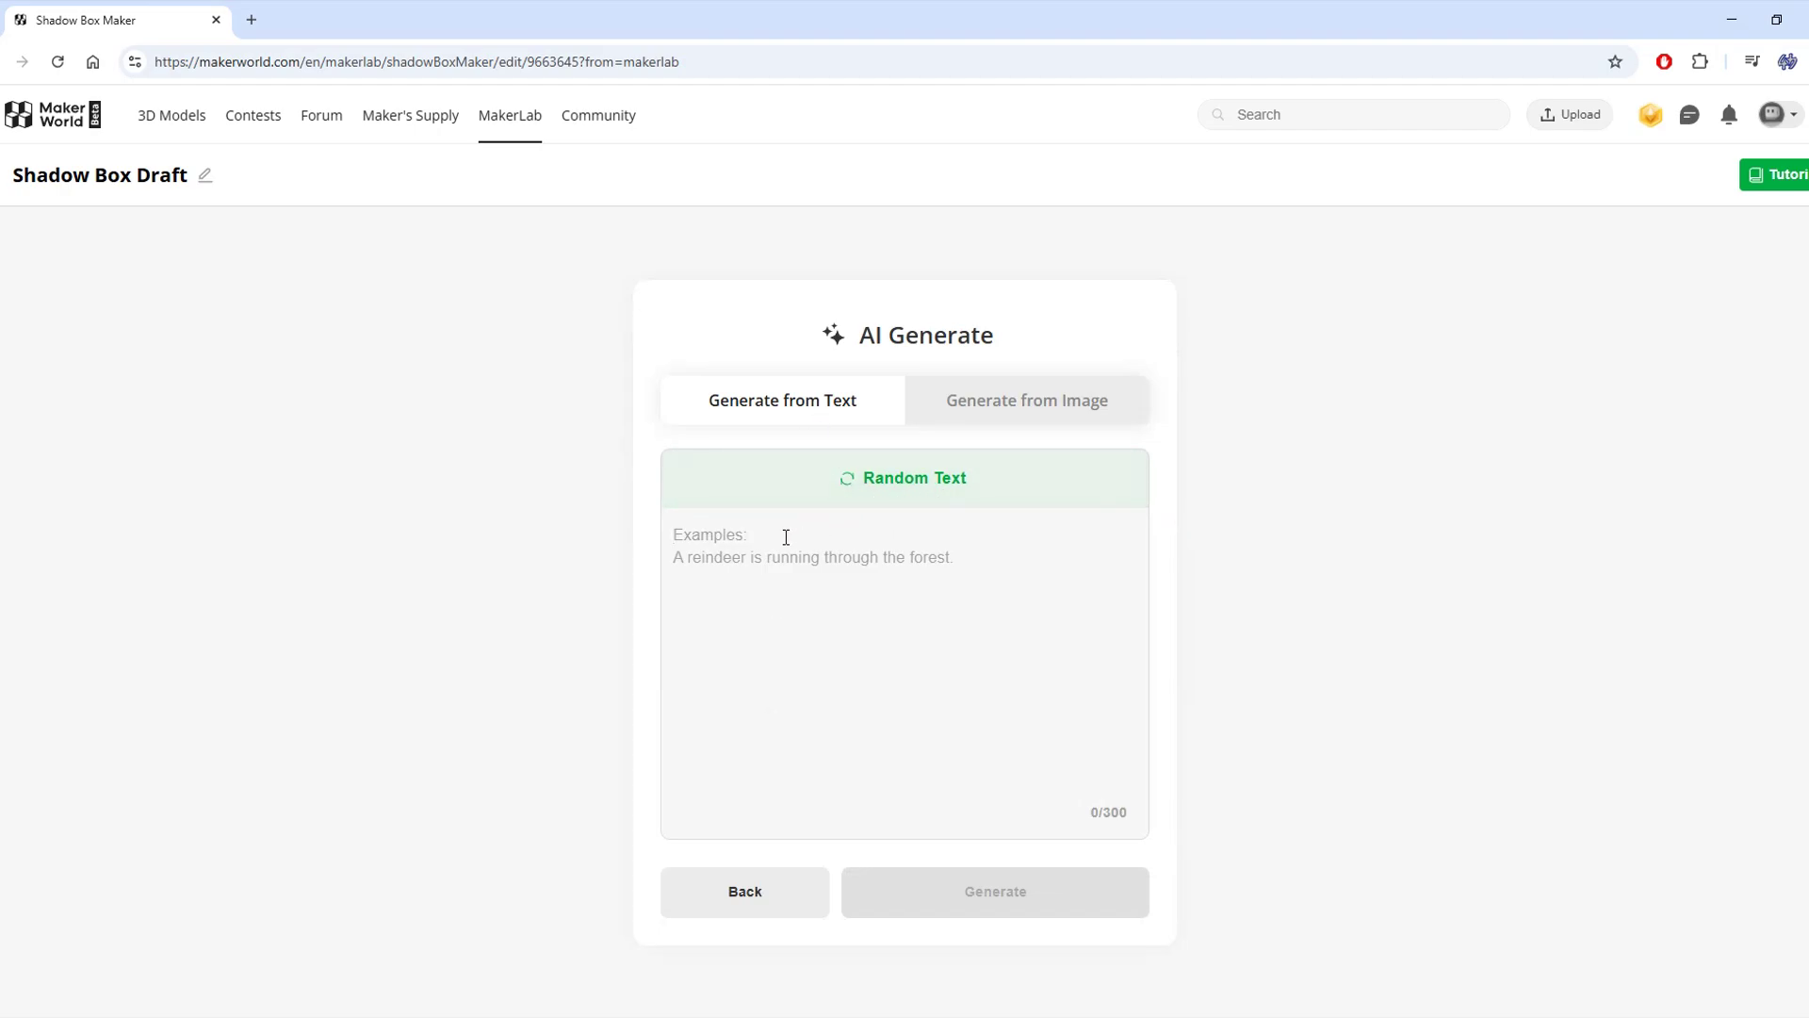
{"action": "left_click", "coordinate": [815, 577]}
{"action": "type", "text": "Be"}
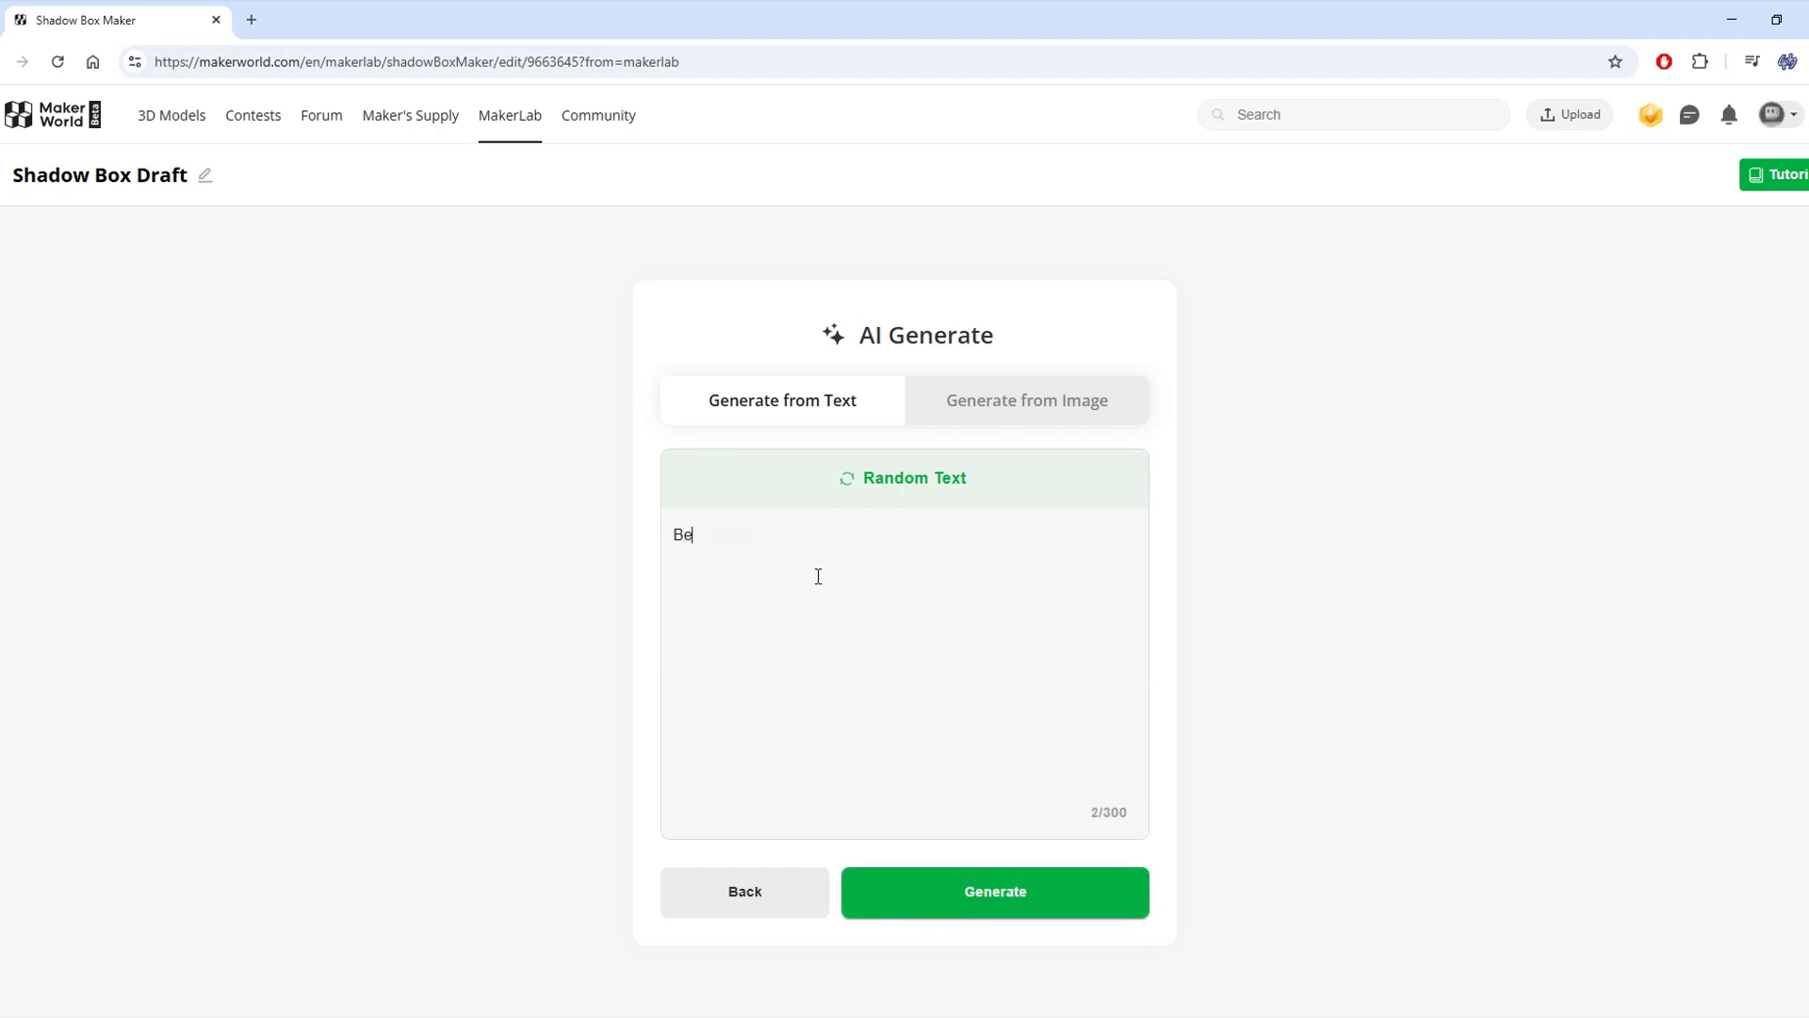
{"action": "type", "text": "ar fishing by the river"}
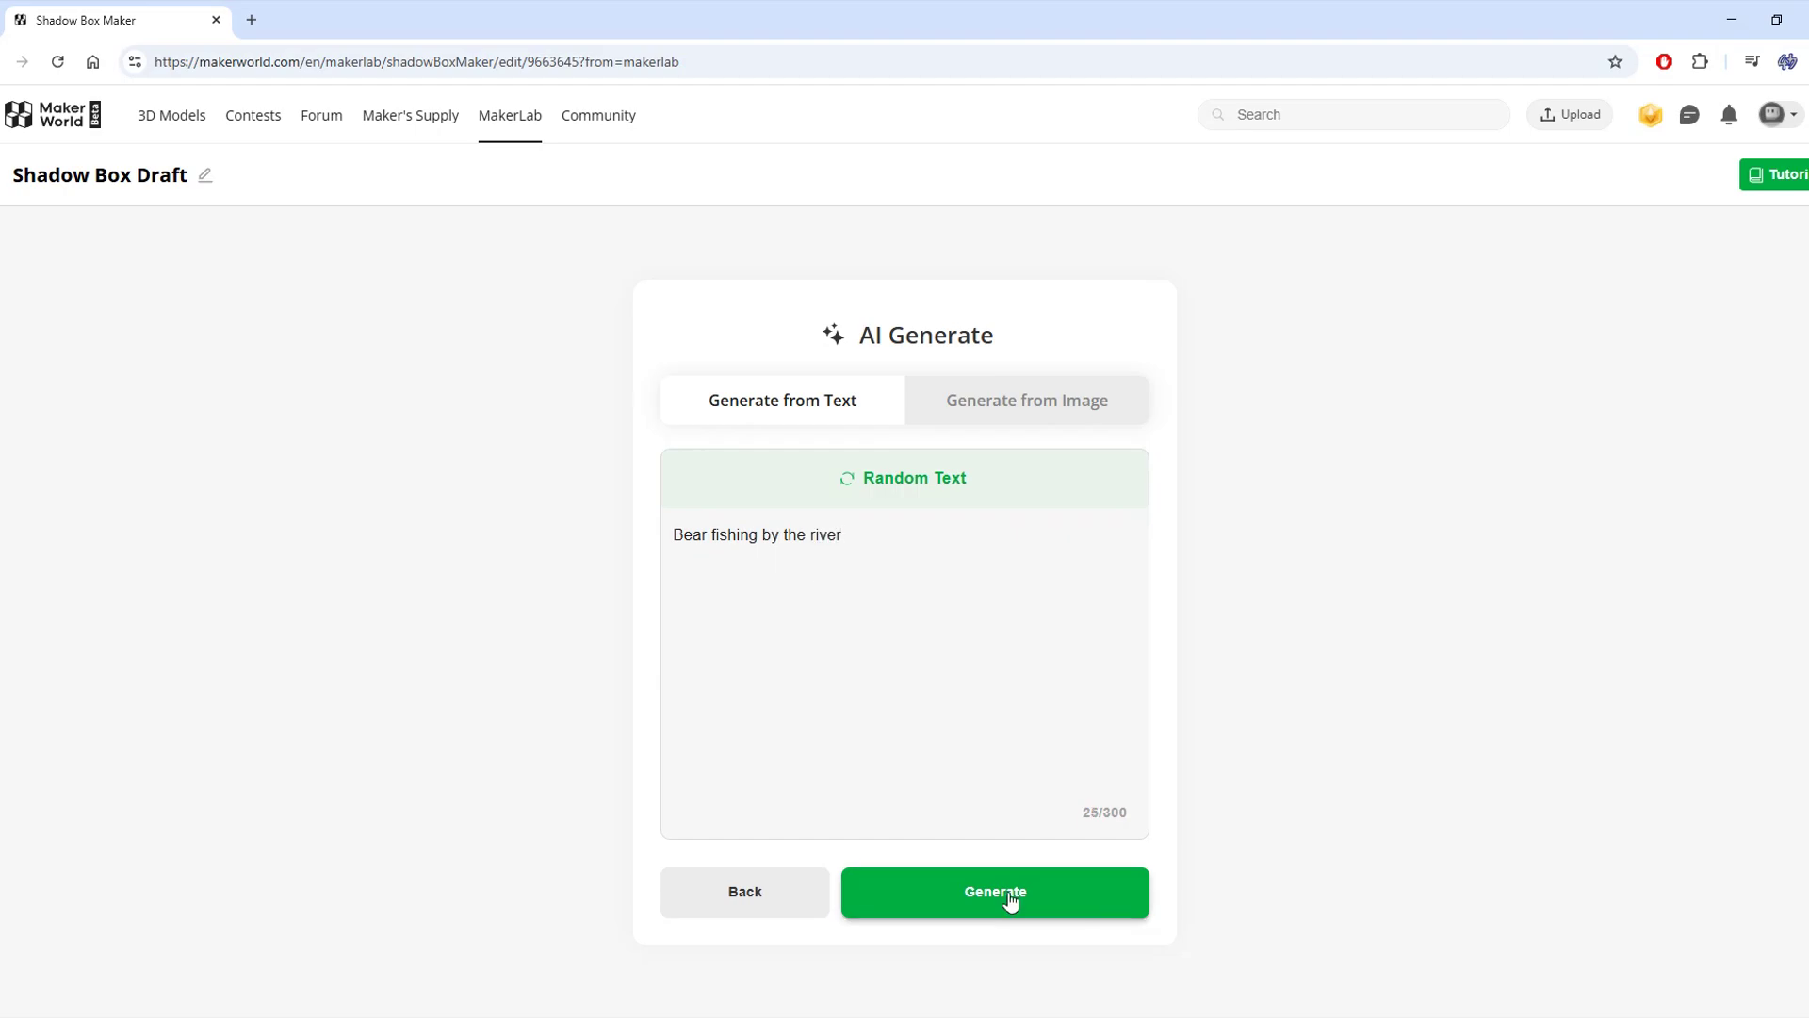
{"action": "left_click", "coordinate": [1006, 892]}
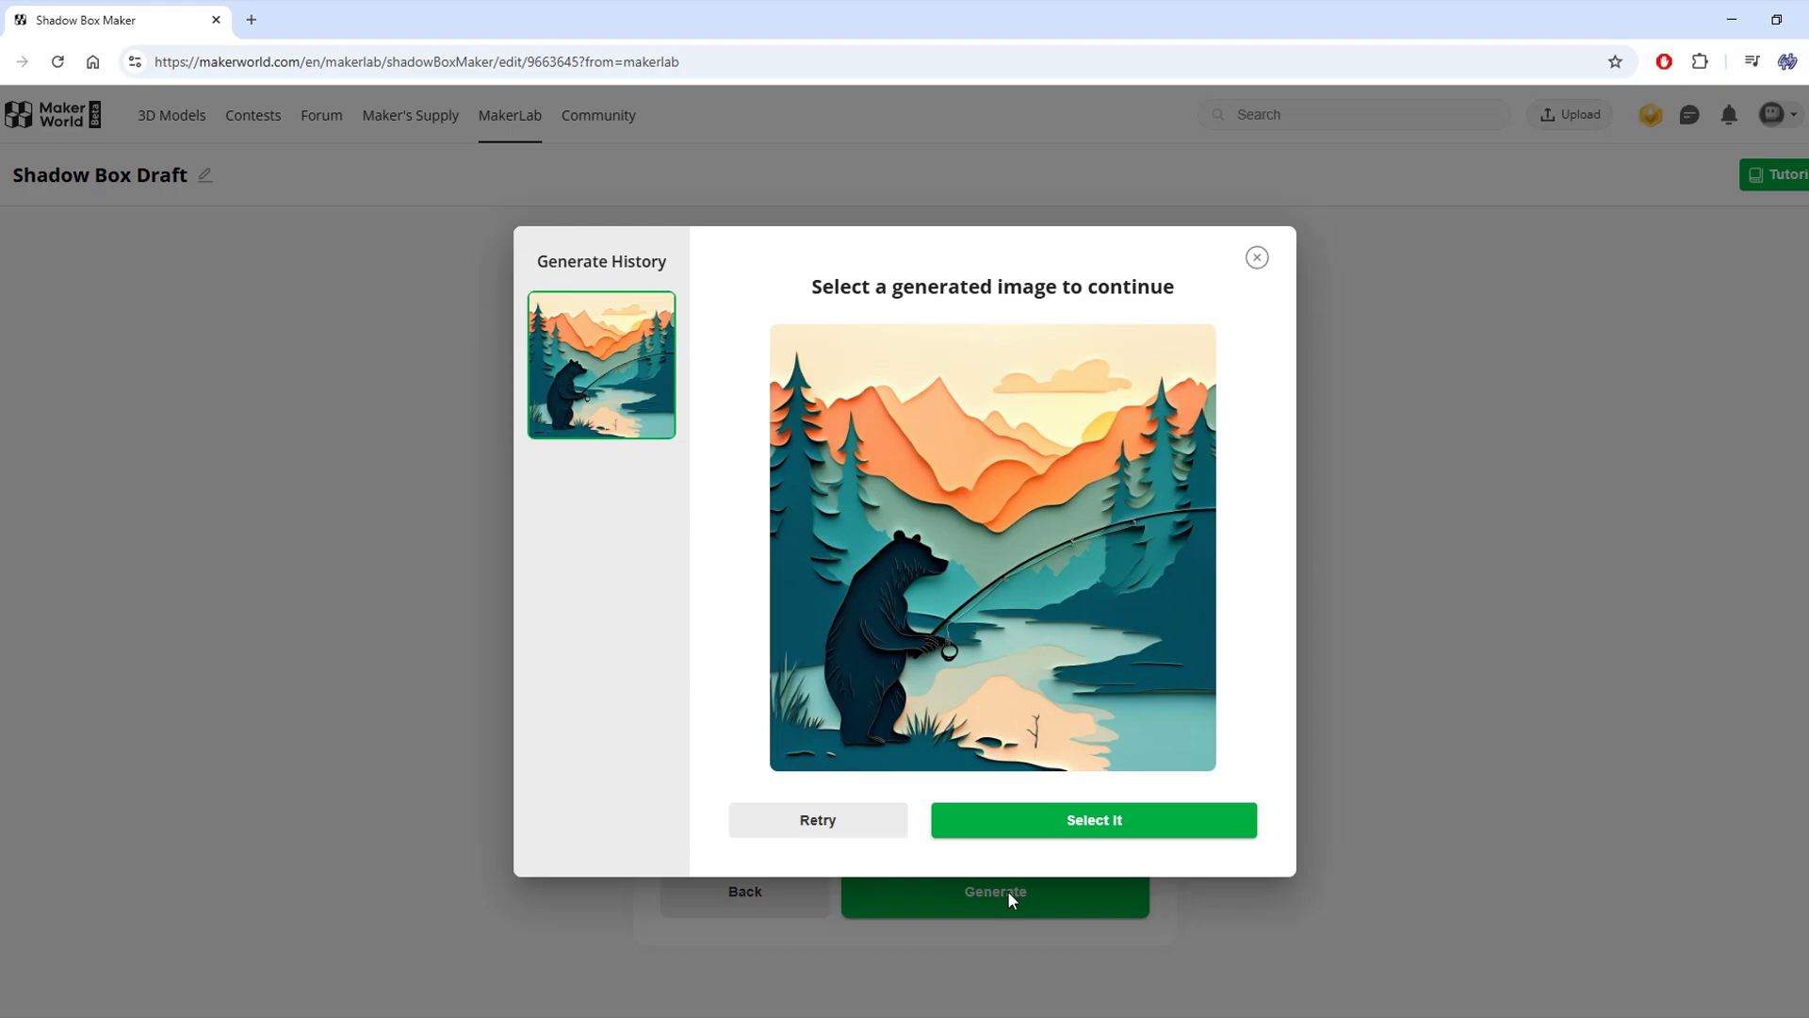
Step: Dismiss the bear image and generate another from the text "Deer by the river"
{"action": "left_click", "coordinate": [1008, 891]}
{"action": "left_click", "coordinate": [763, 580]}
{"action": "type", "text": "D"}
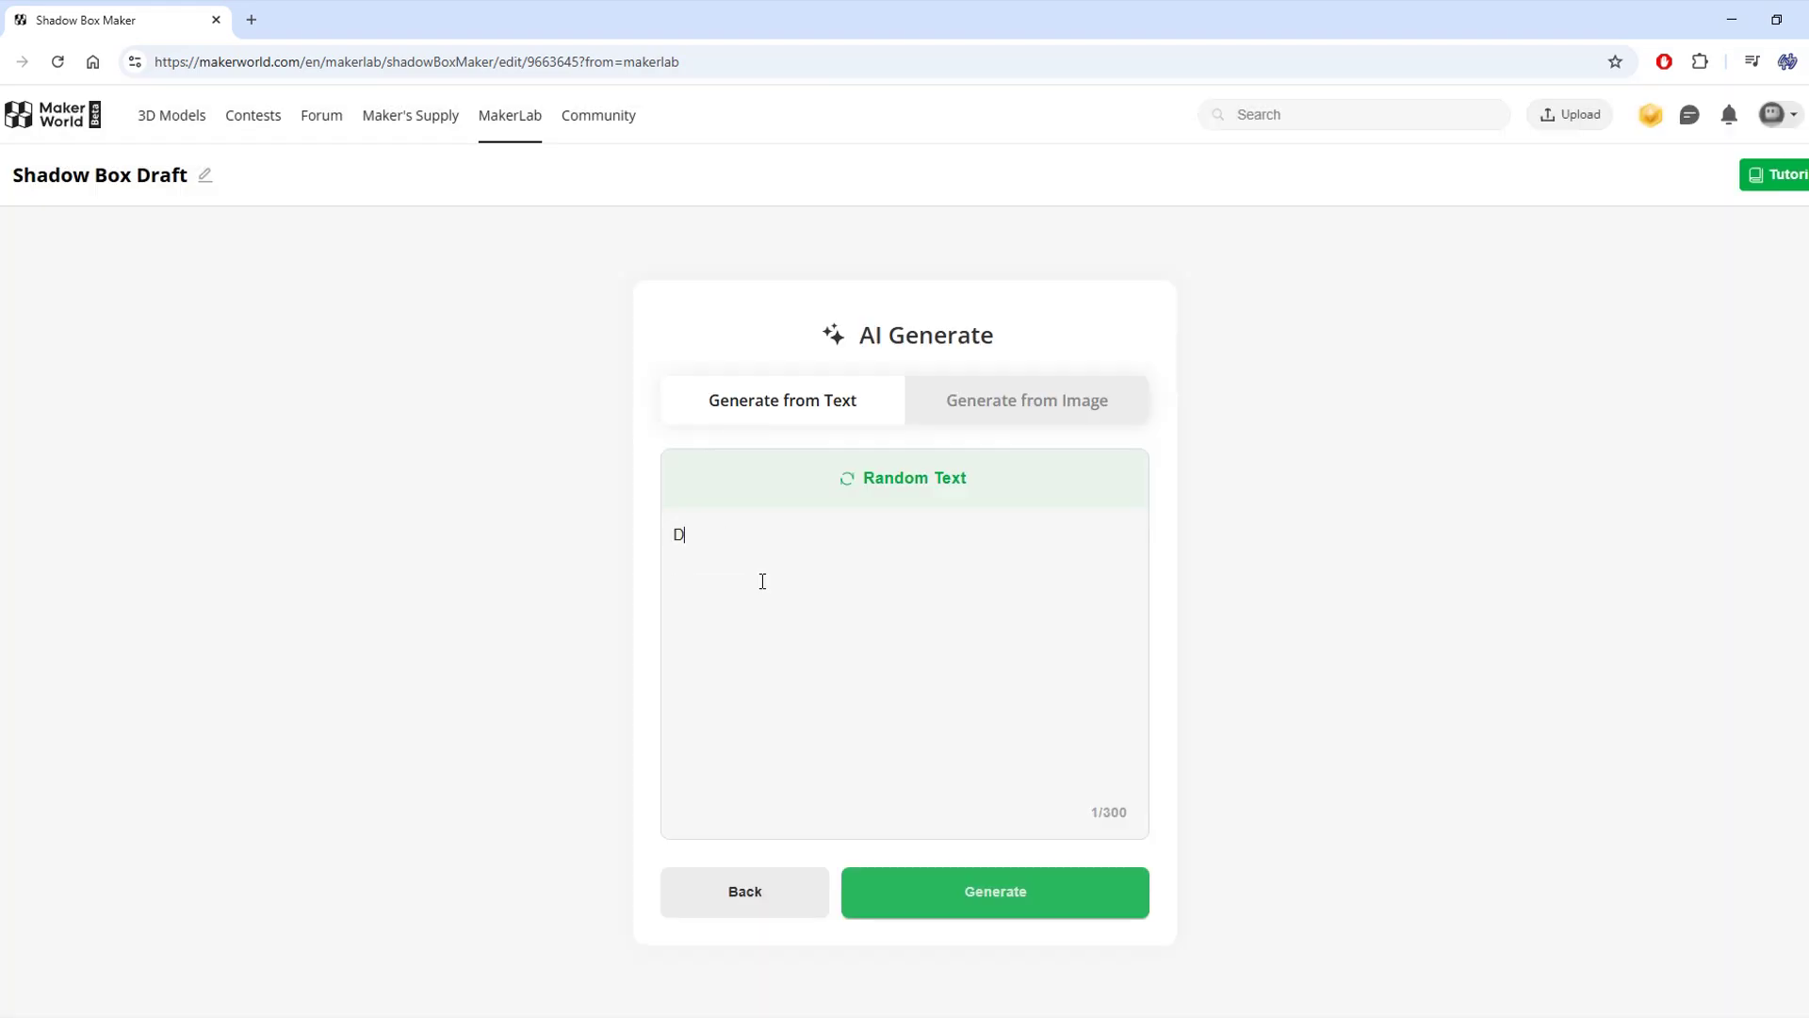
{"action": "type", "text": "eer by"}
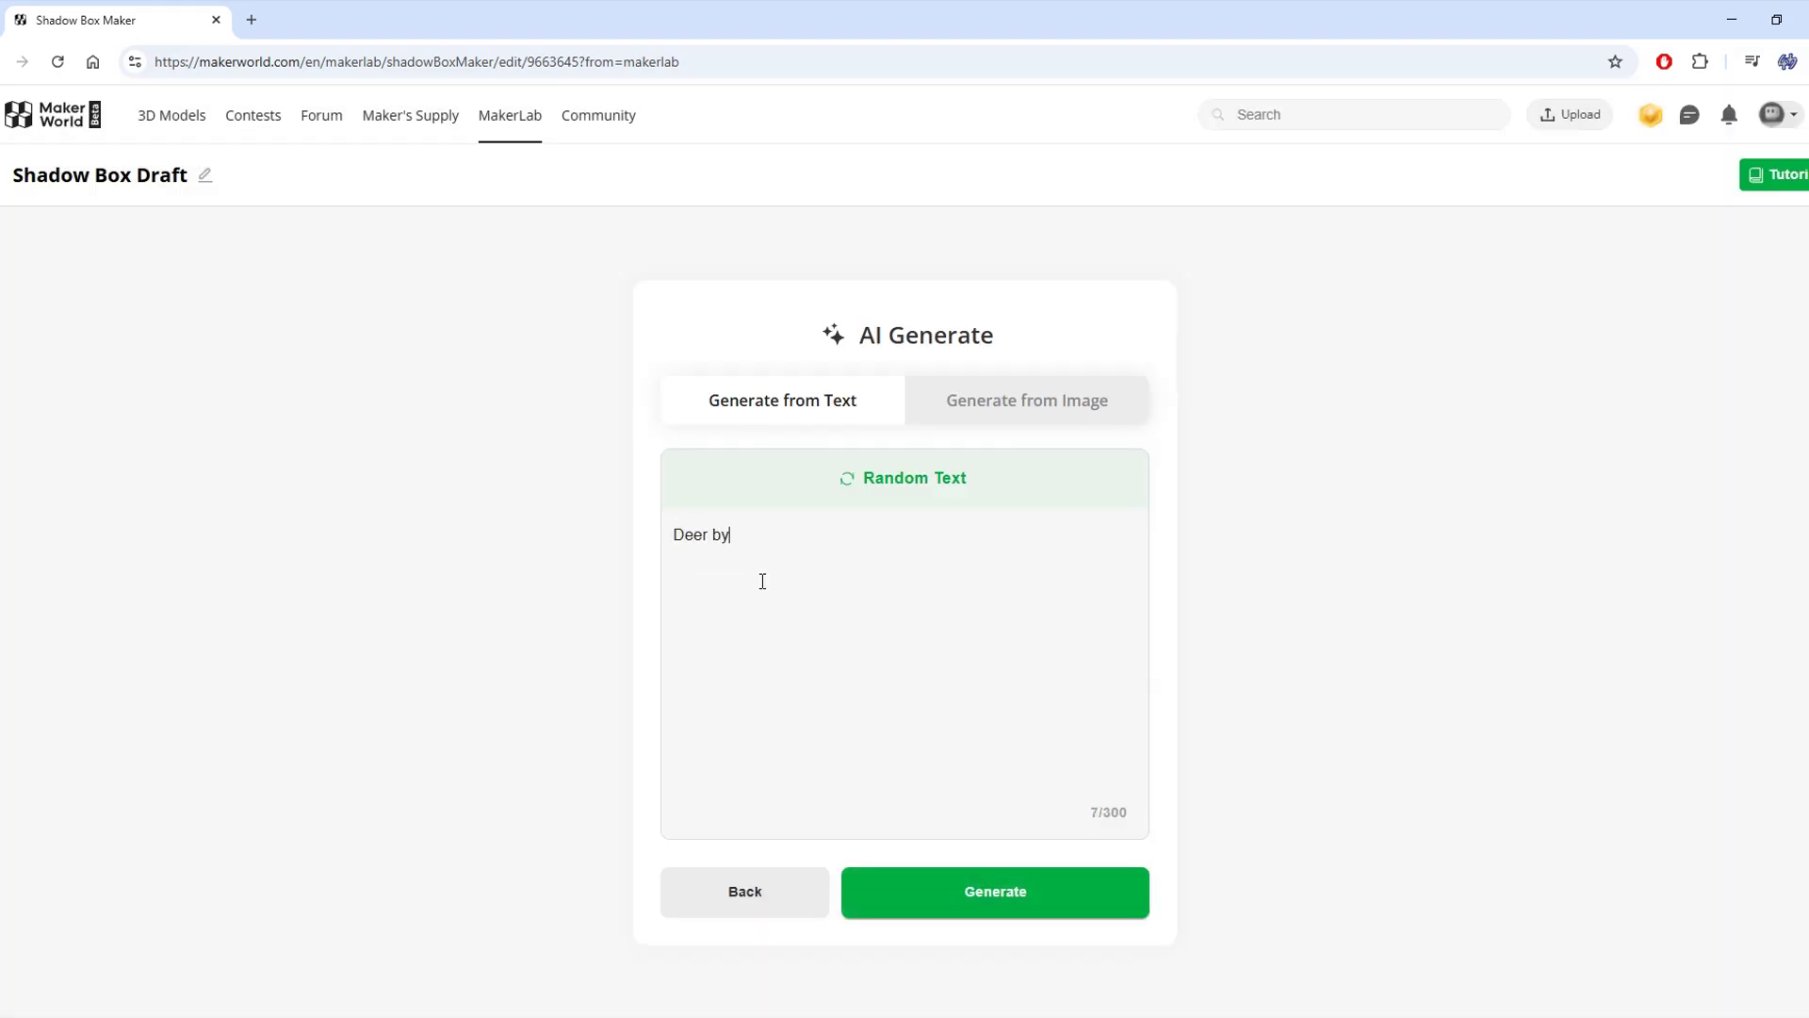
{"action": "type", "text": " the river"}
{"action": "left_click", "coordinate": [1015, 893]}
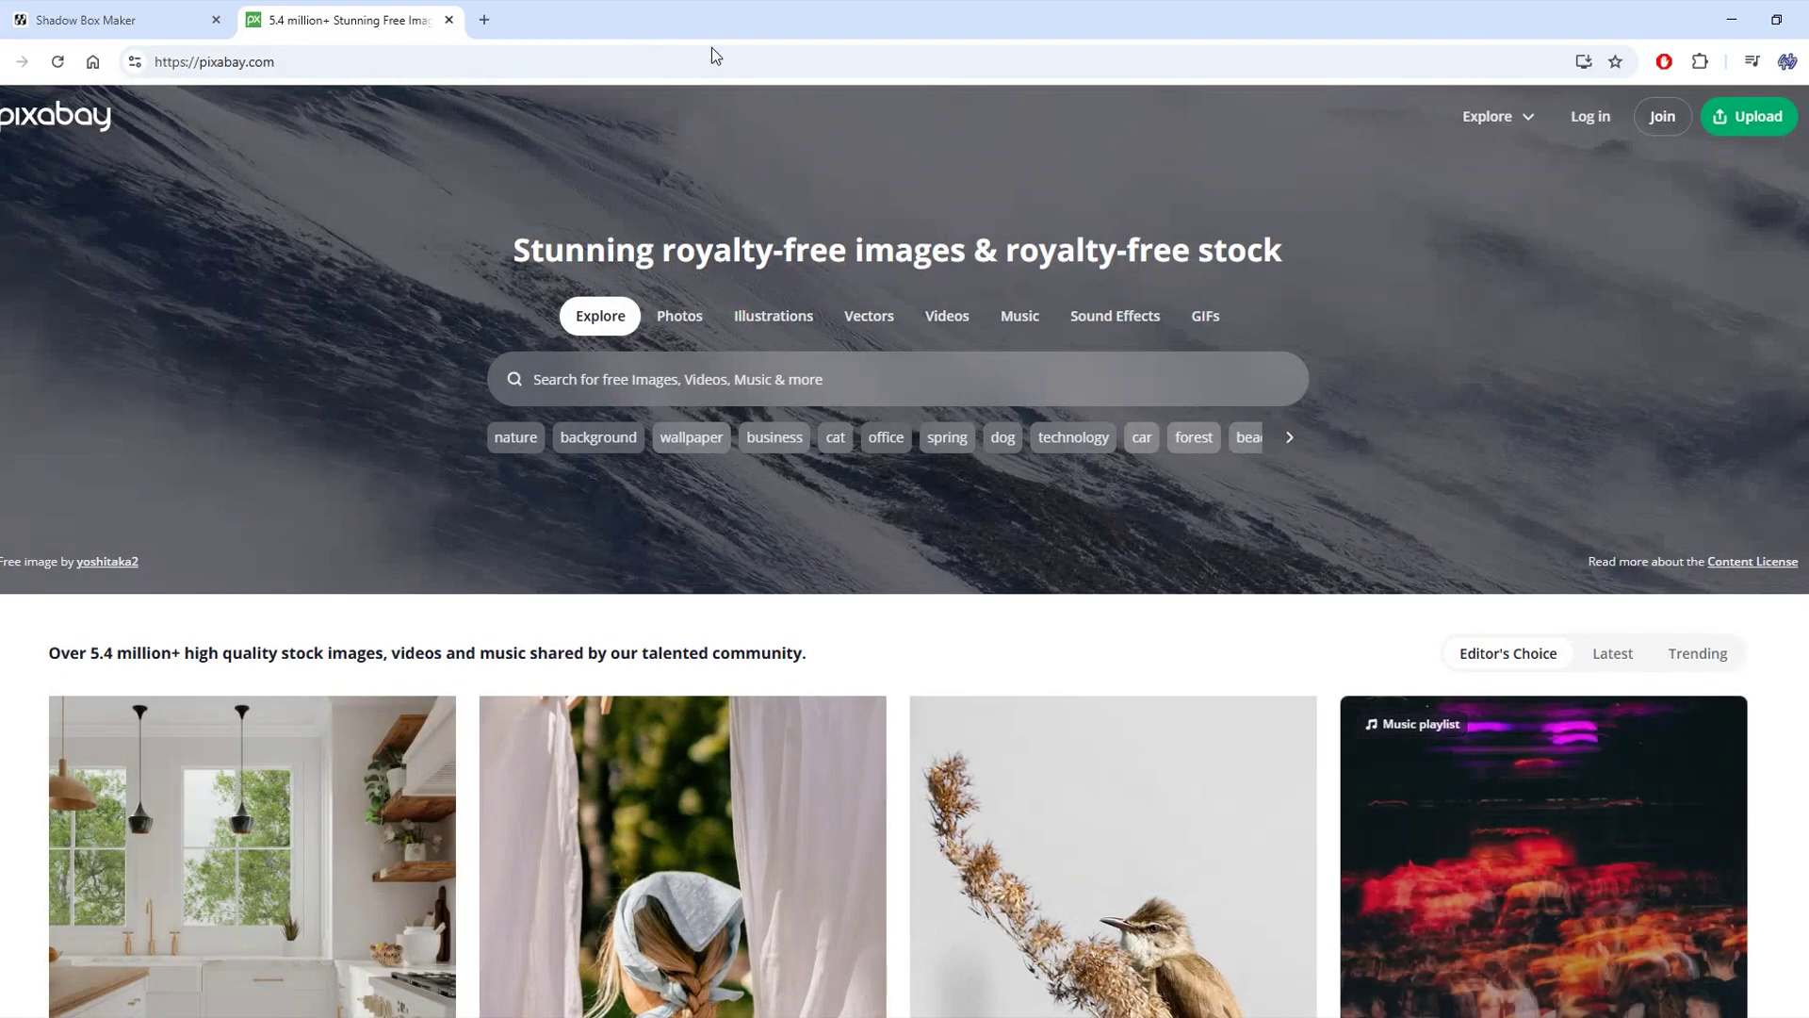
Step: Browse Pixabay's free vector images for artwork suitable for a shadow box
{"action": "left_click", "coordinate": [883, 321]}
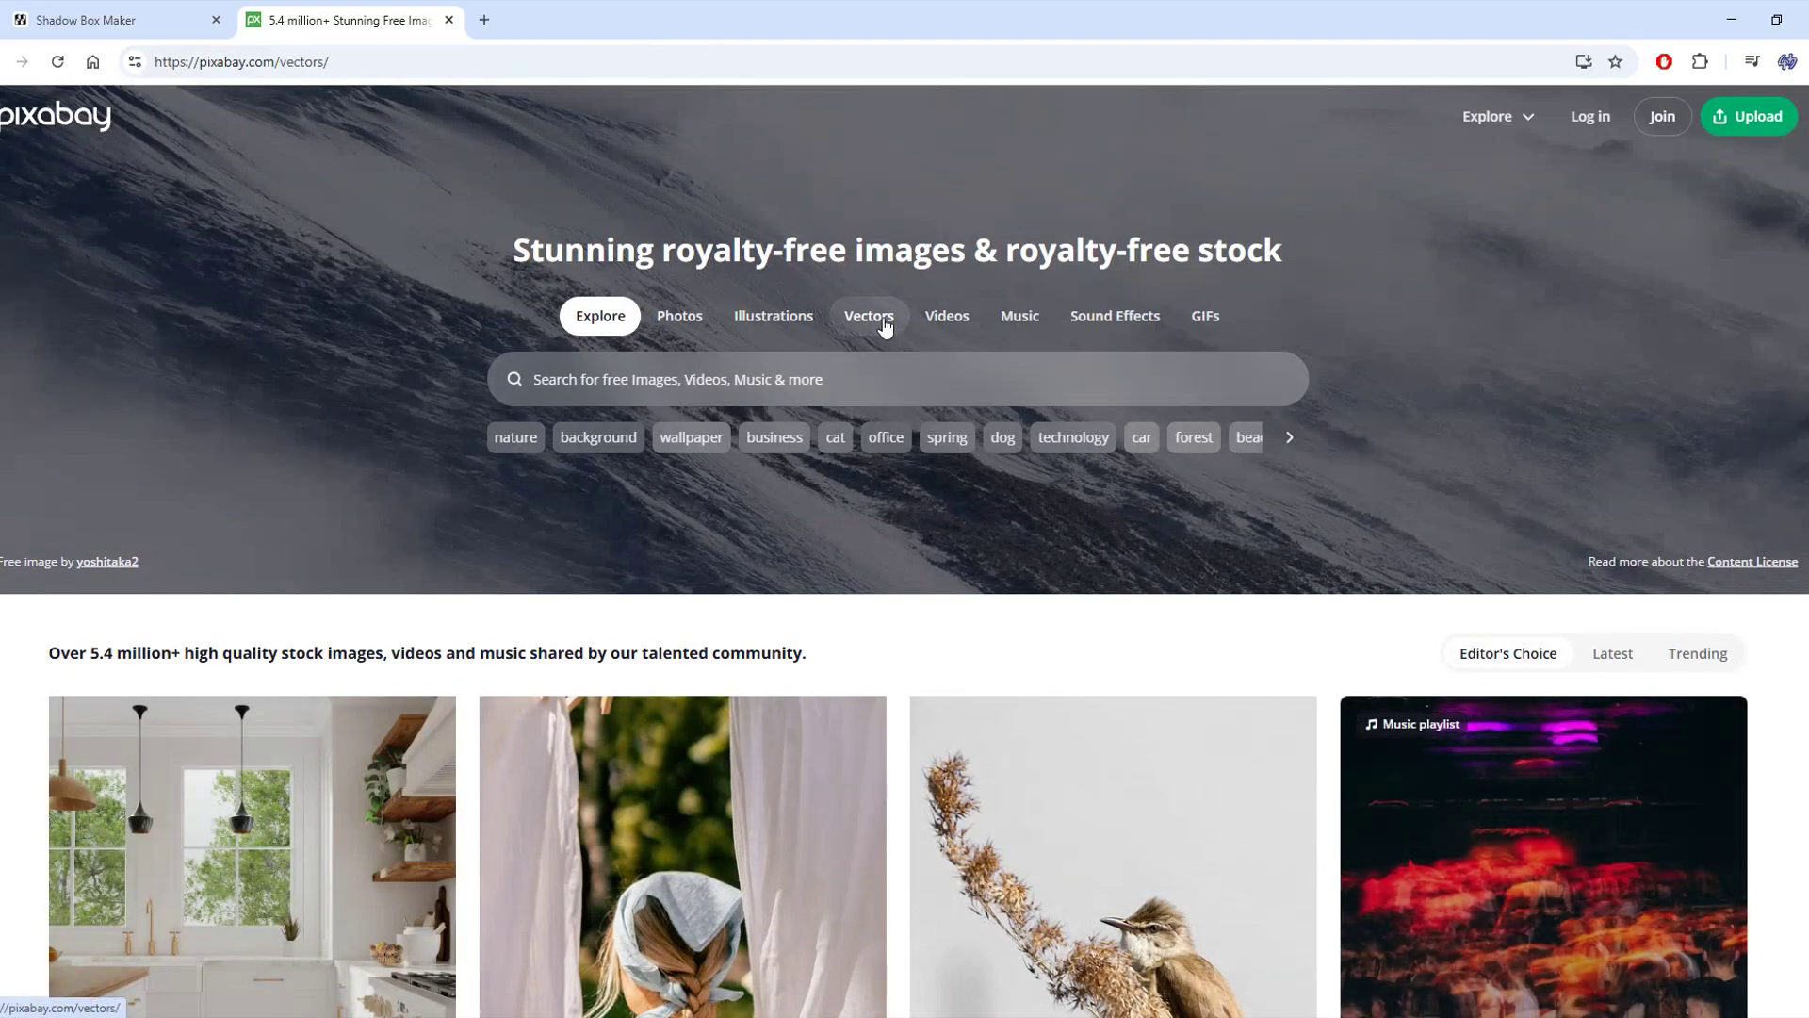
{"action": "scroll", "coordinate": [896, 471], "scroll_direction": "down", "scroll_amount": 5}
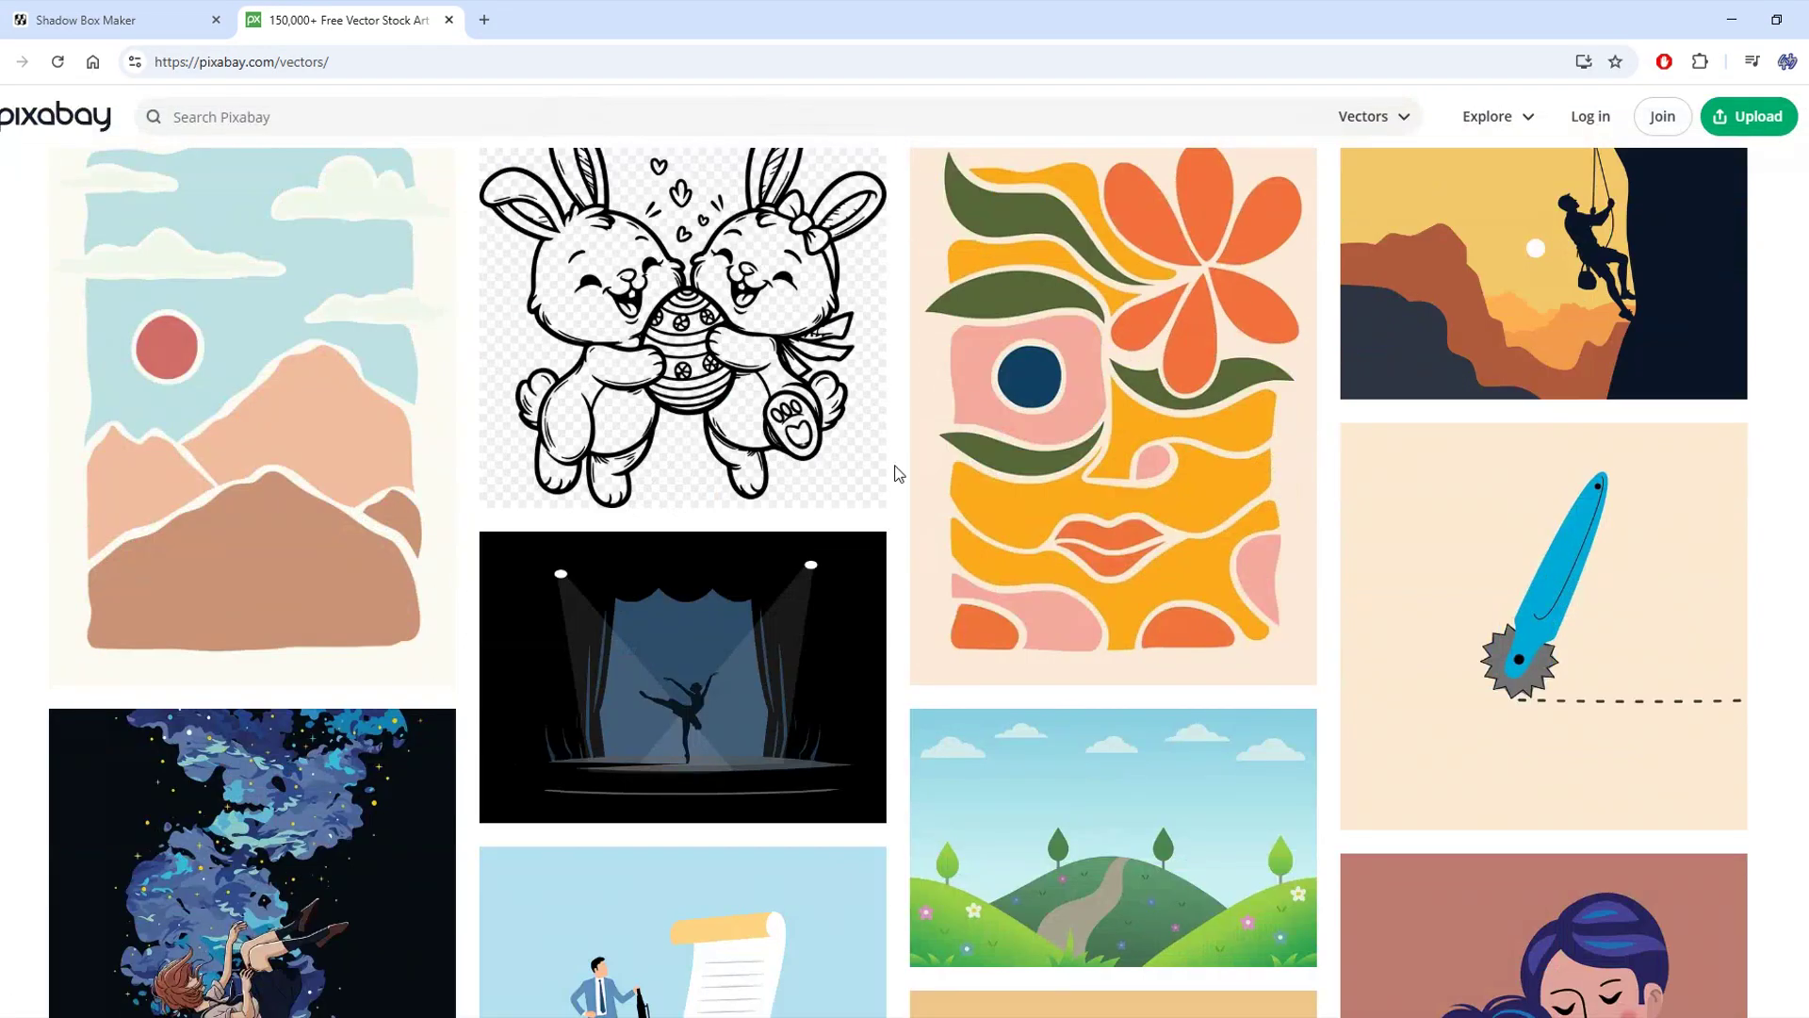
{"action": "scroll", "coordinate": [896, 473], "scroll_direction": "down", "scroll_amount": 5}
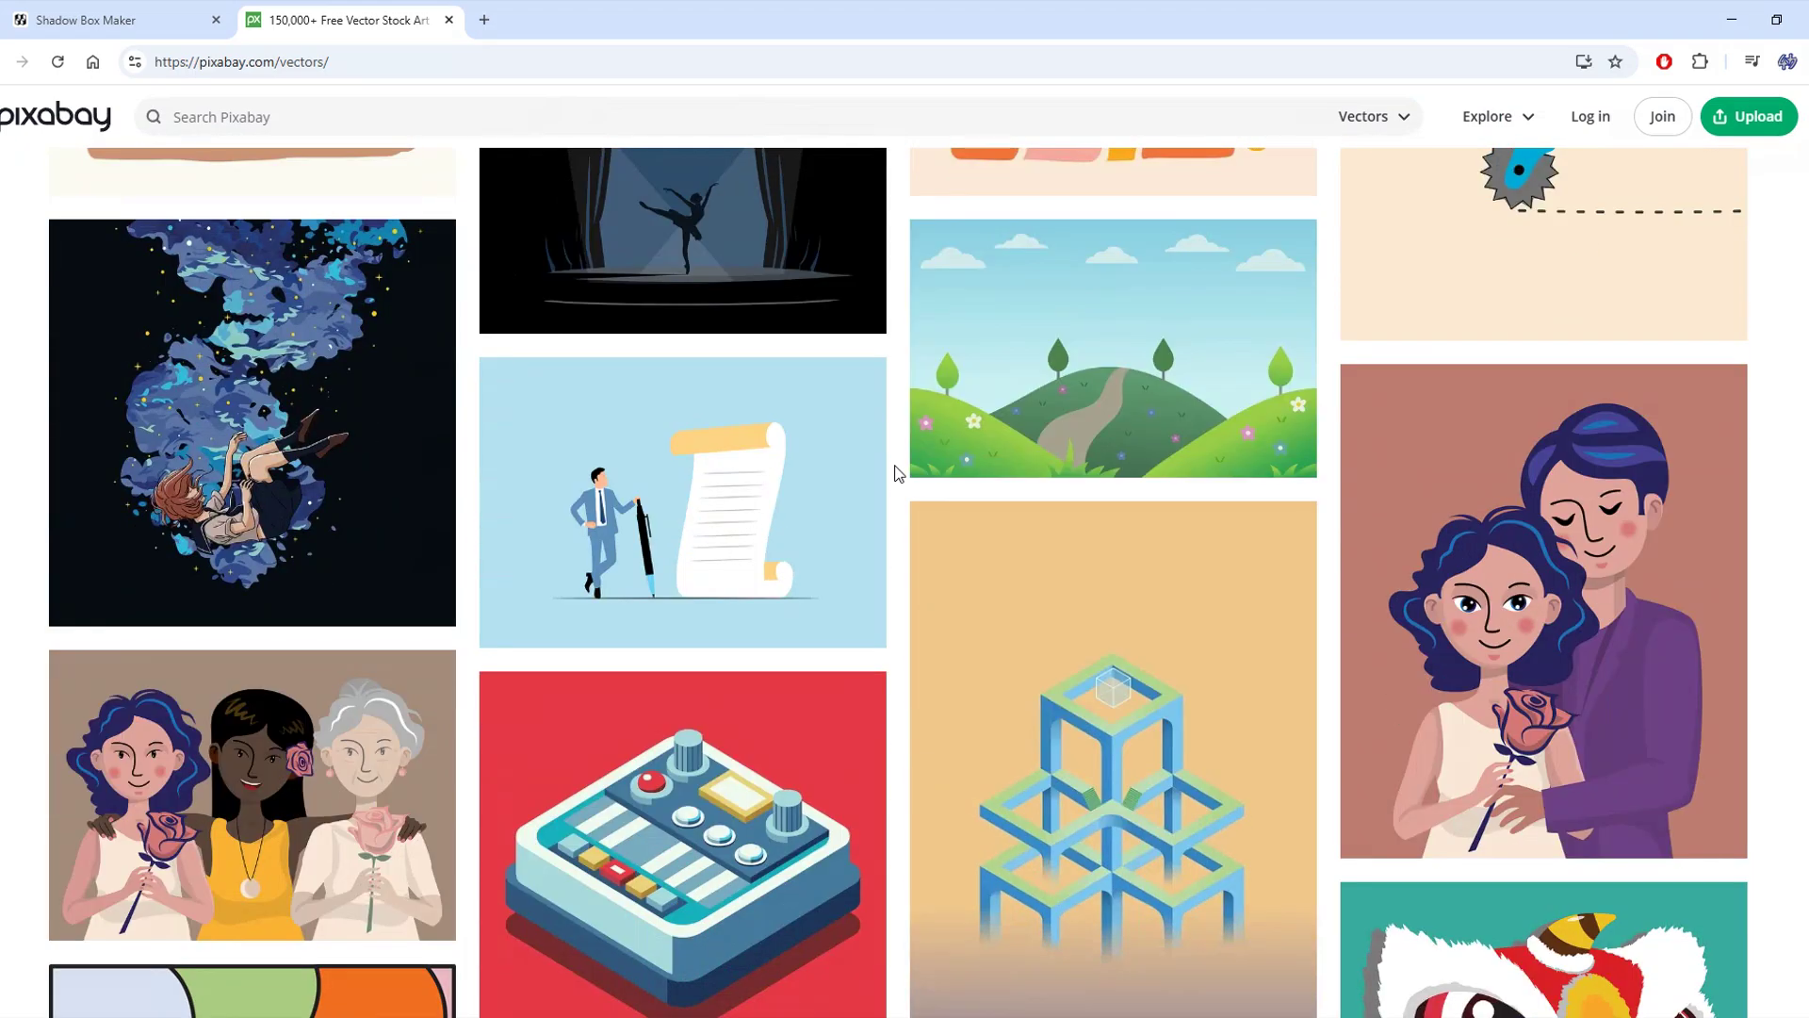
{"action": "scroll", "coordinate": [896, 473], "scroll_direction": "down", "scroll_amount": 5}
{"action": "scroll", "coordinate": [896, 473], "scroll_direction": "down", "scroll_amount": 3}
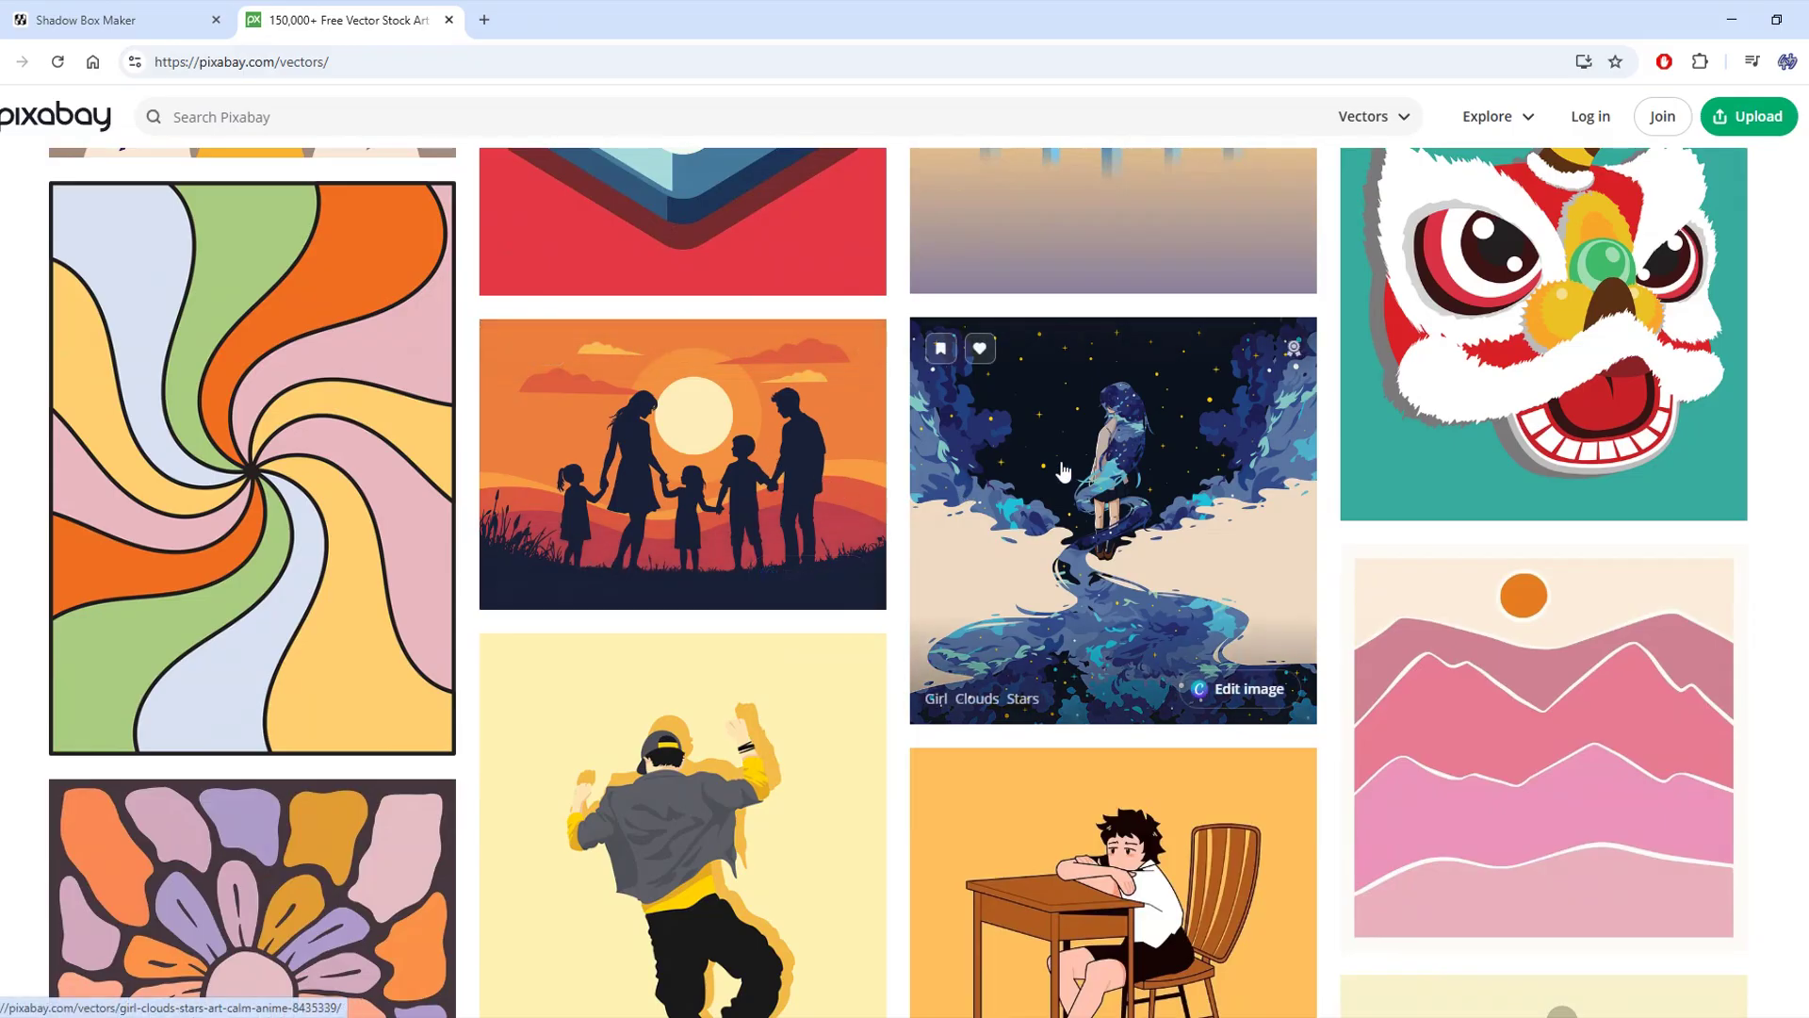
{"action": "scroll", "coordinate": [1064, 471], "scroll_direction": "down", "scroll_amount": 9}
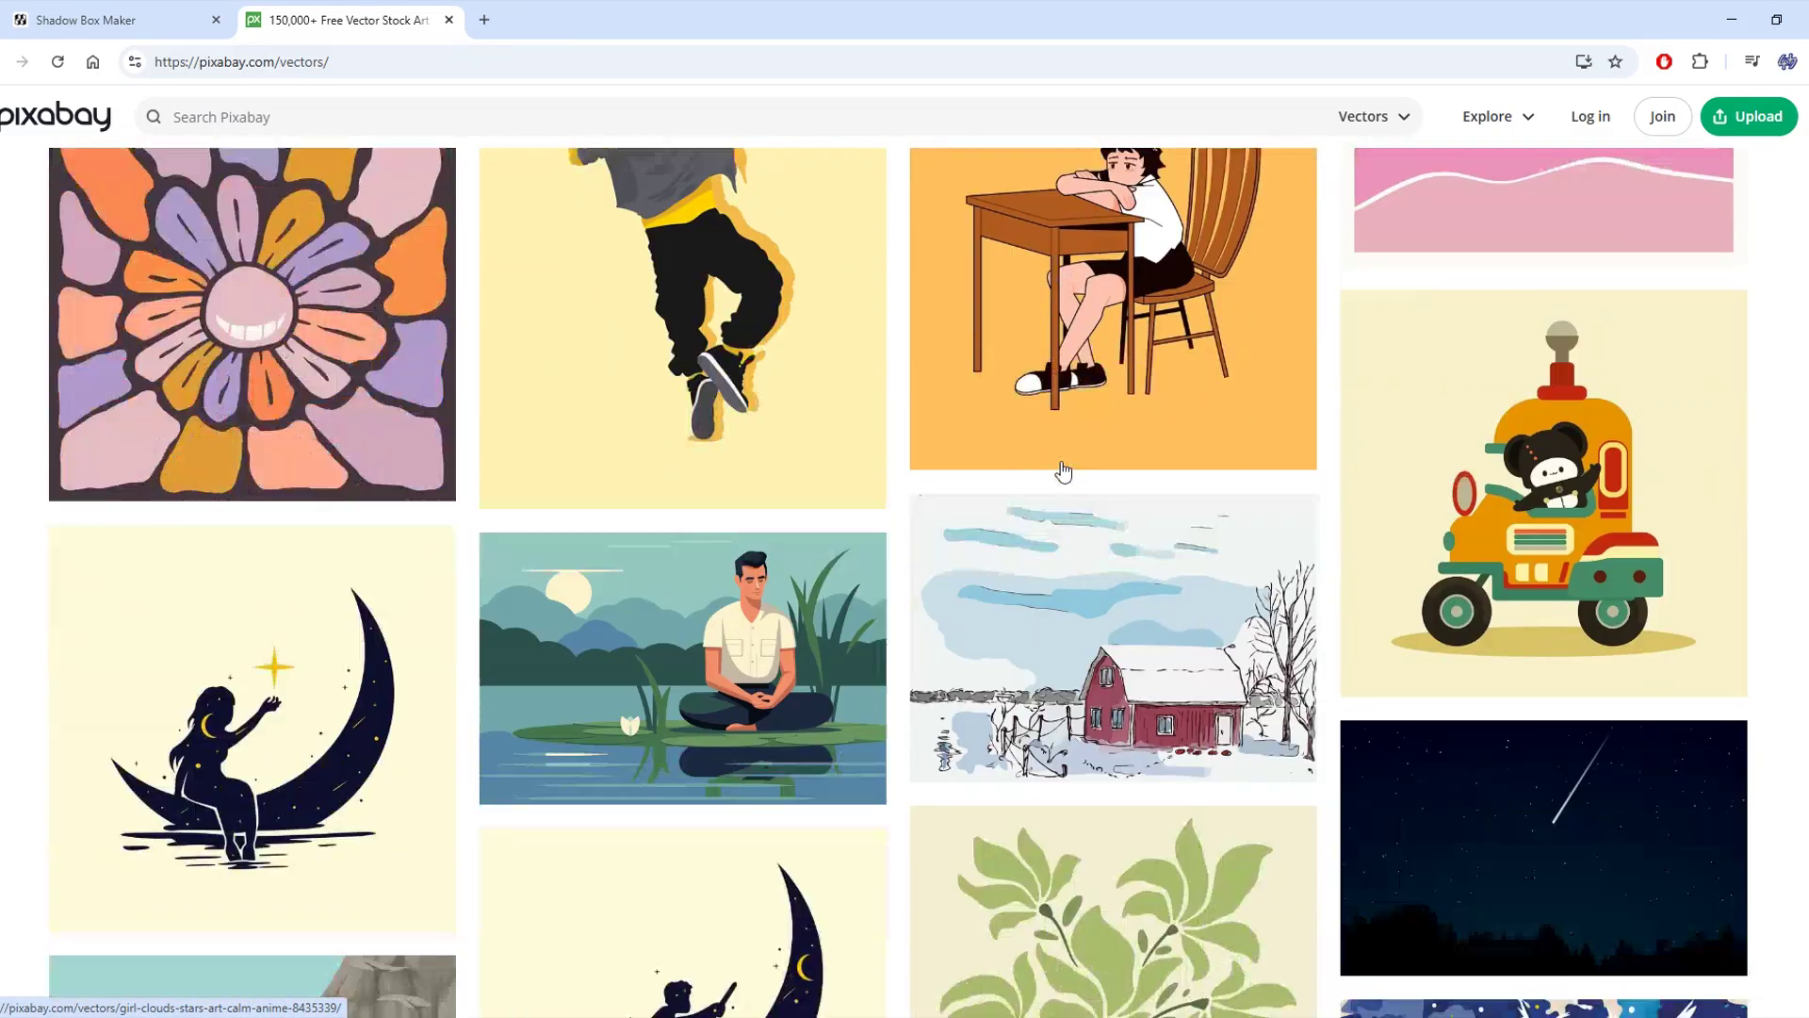
{"action": "scroll", "coordinate": [1063, 472], "scroll_direction": "down", "scroll_amount": 2}
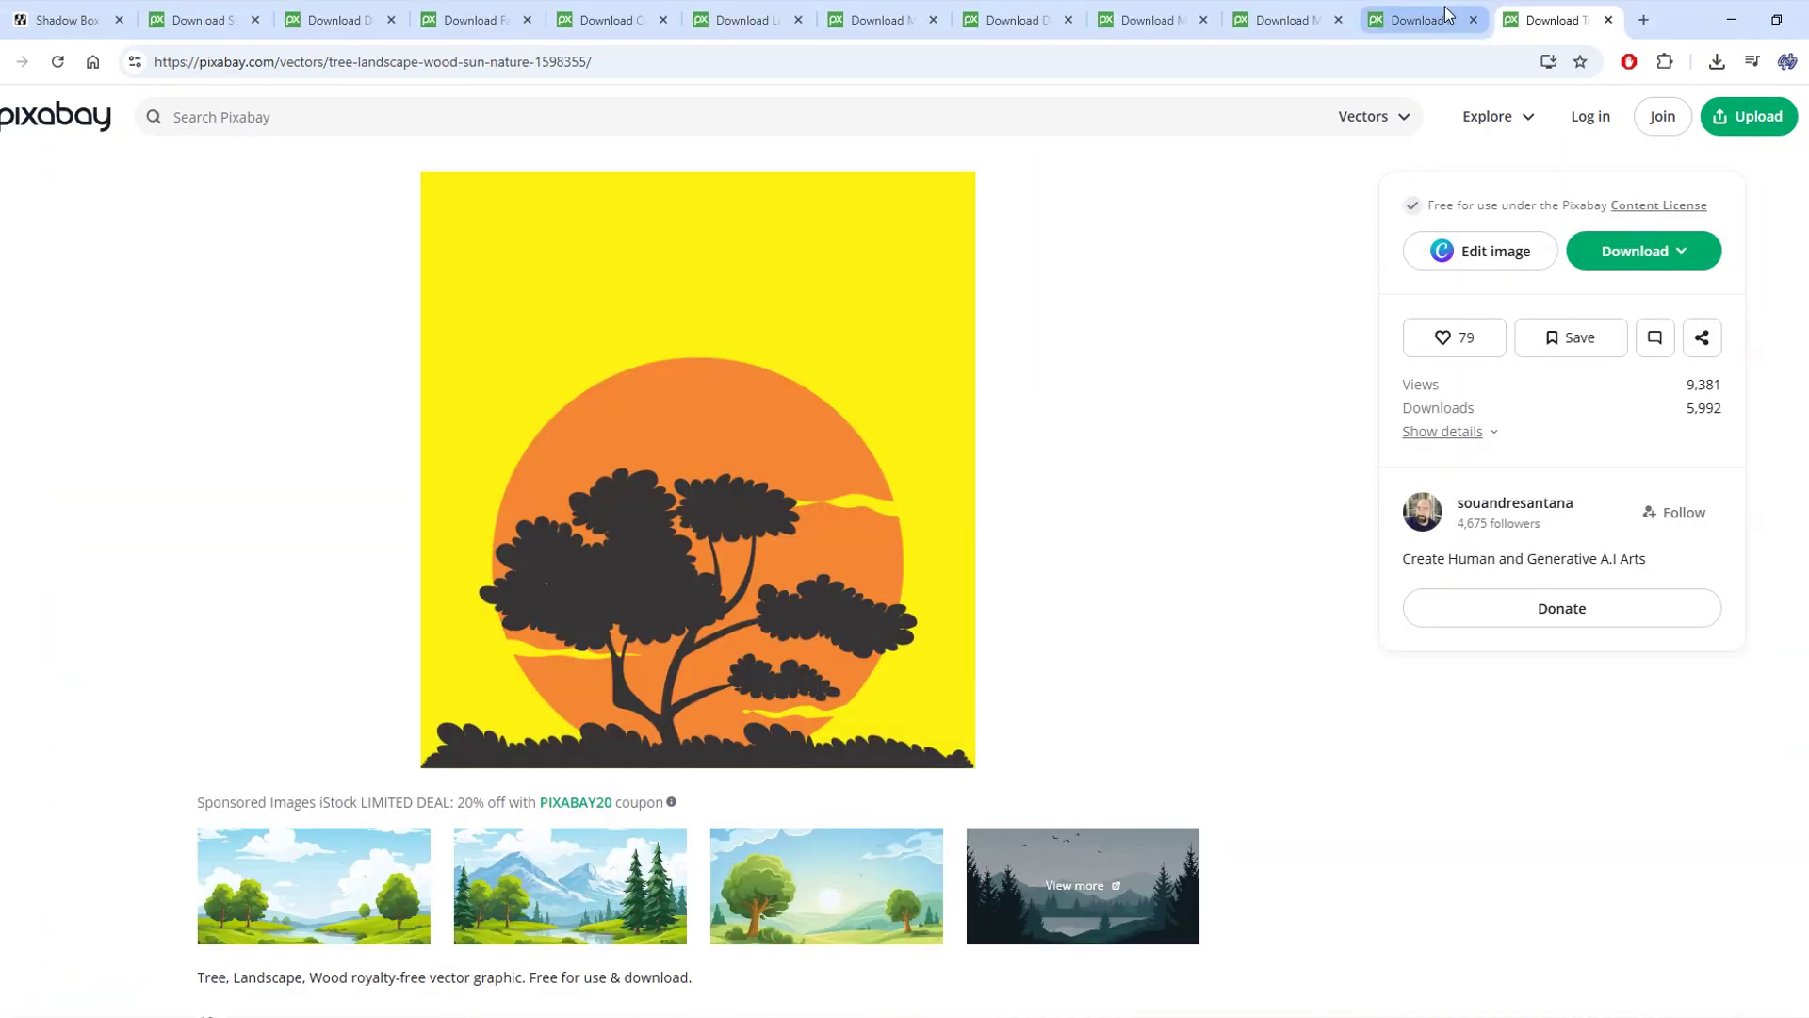
Step: Review the candidate vector images in the open Pixabay pages, from the beach sunset back to the first one
{"action": "left_click", "coordinate": [1423, 19]}
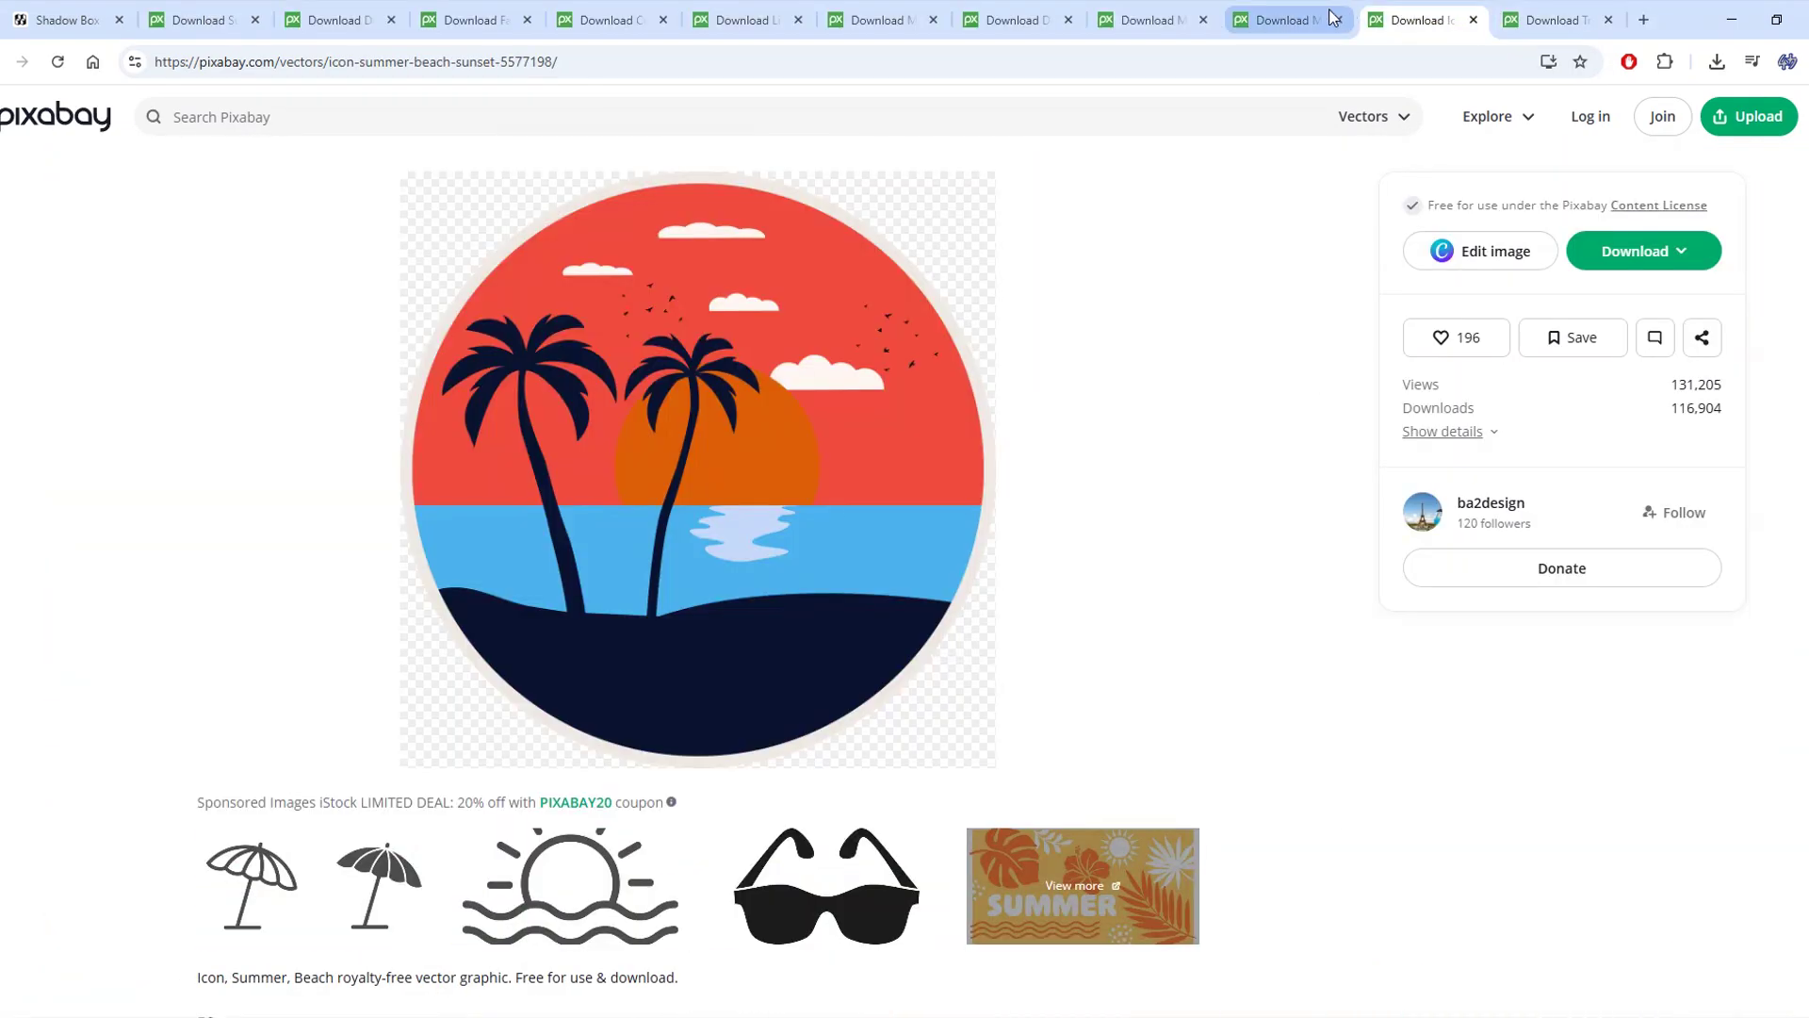
{"action": "left_click", "coordinate": [1268, 20]}
{"action": "left_click", "coordinate": [1149, 20]}
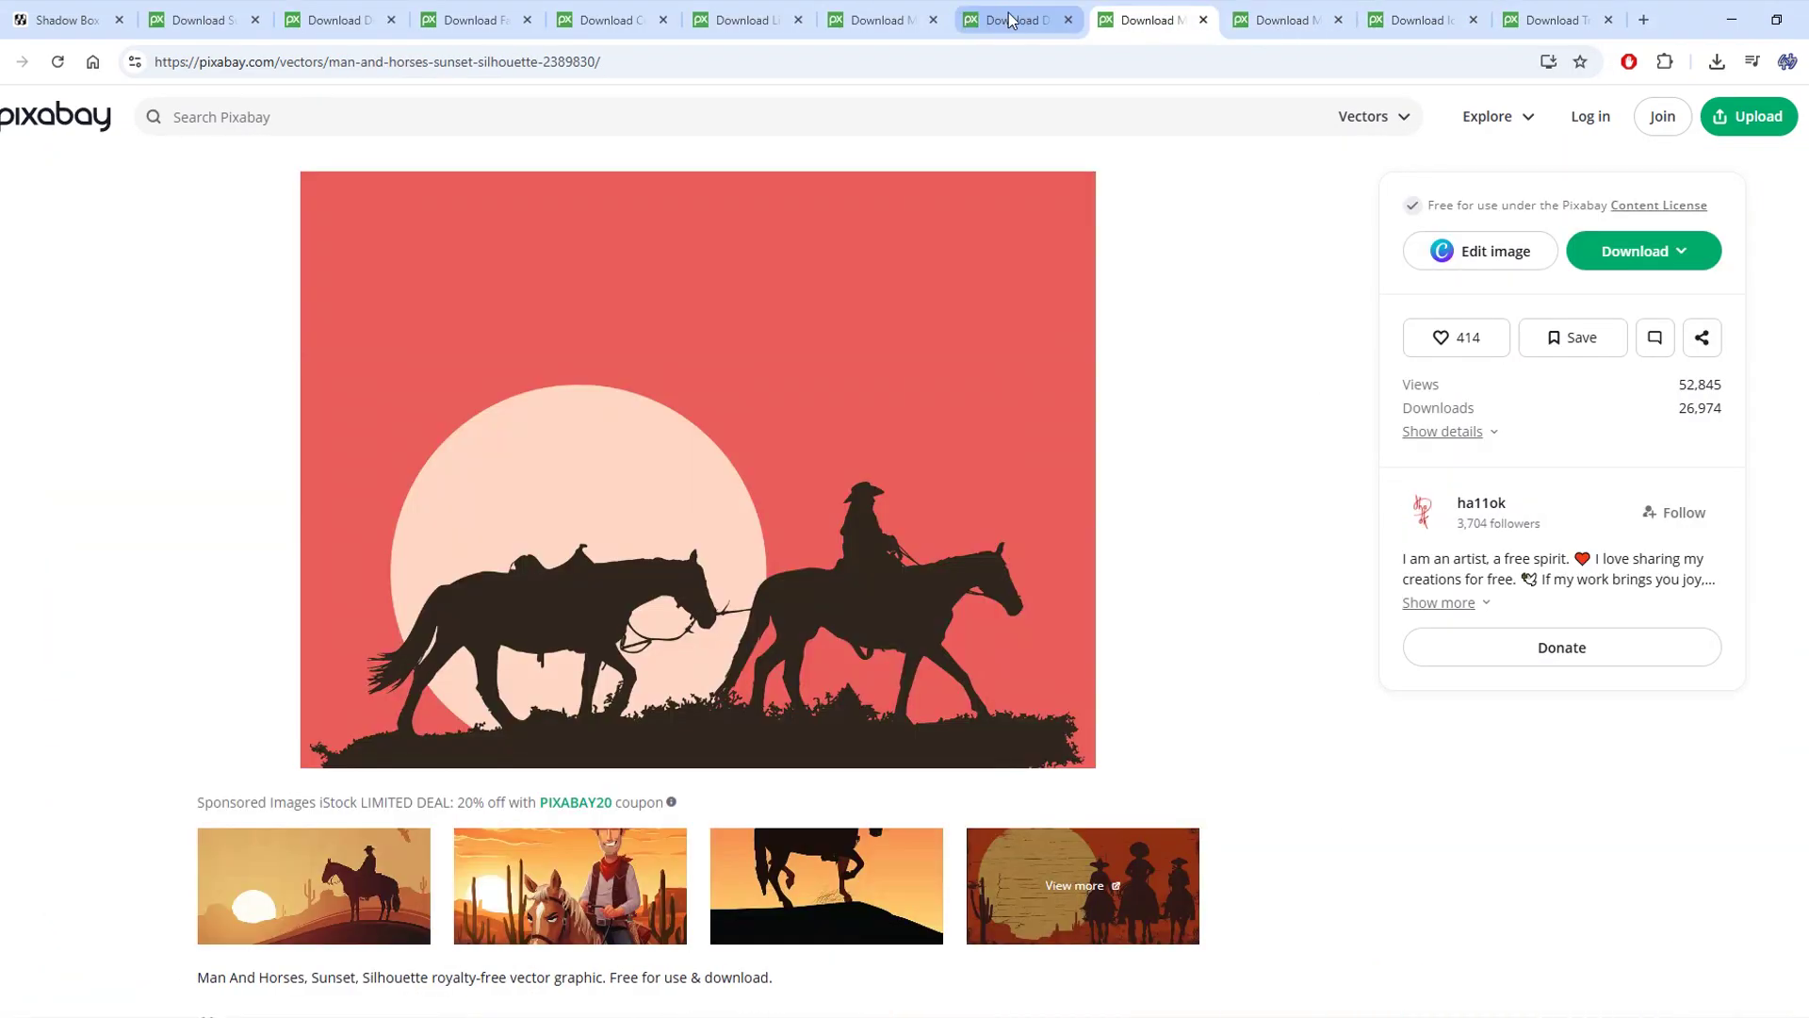
{"action": "left_click", "coordinate": [991, 20]}
{"action": "left_click", "coordinate": [862, 20]}
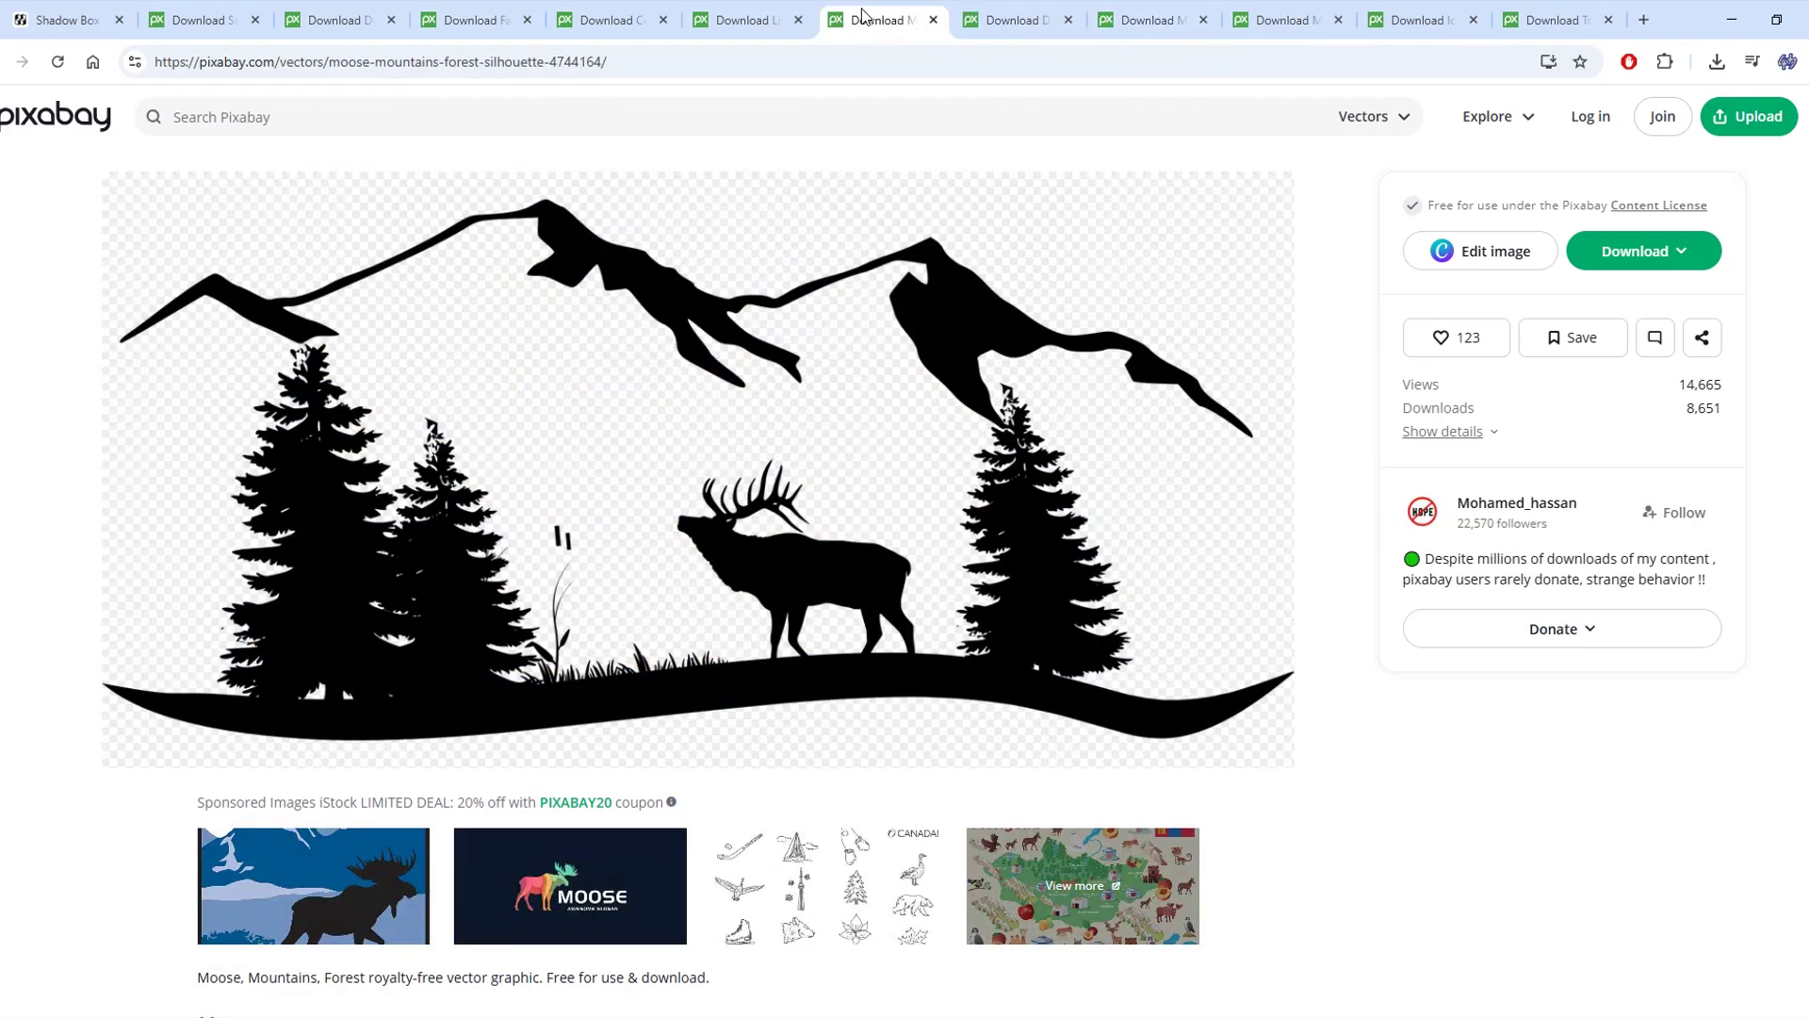
{"action": "left_click", "coordinate": [751, 20]}
{"action": "left_click", "coordinate": [607, 20]}
{"action": "left_click", "coordinate": [514, 17]}
{"action": "left_click", "coordinate": [330, 19]}
{"action": "left_click", "coordinate": [198, 20]}
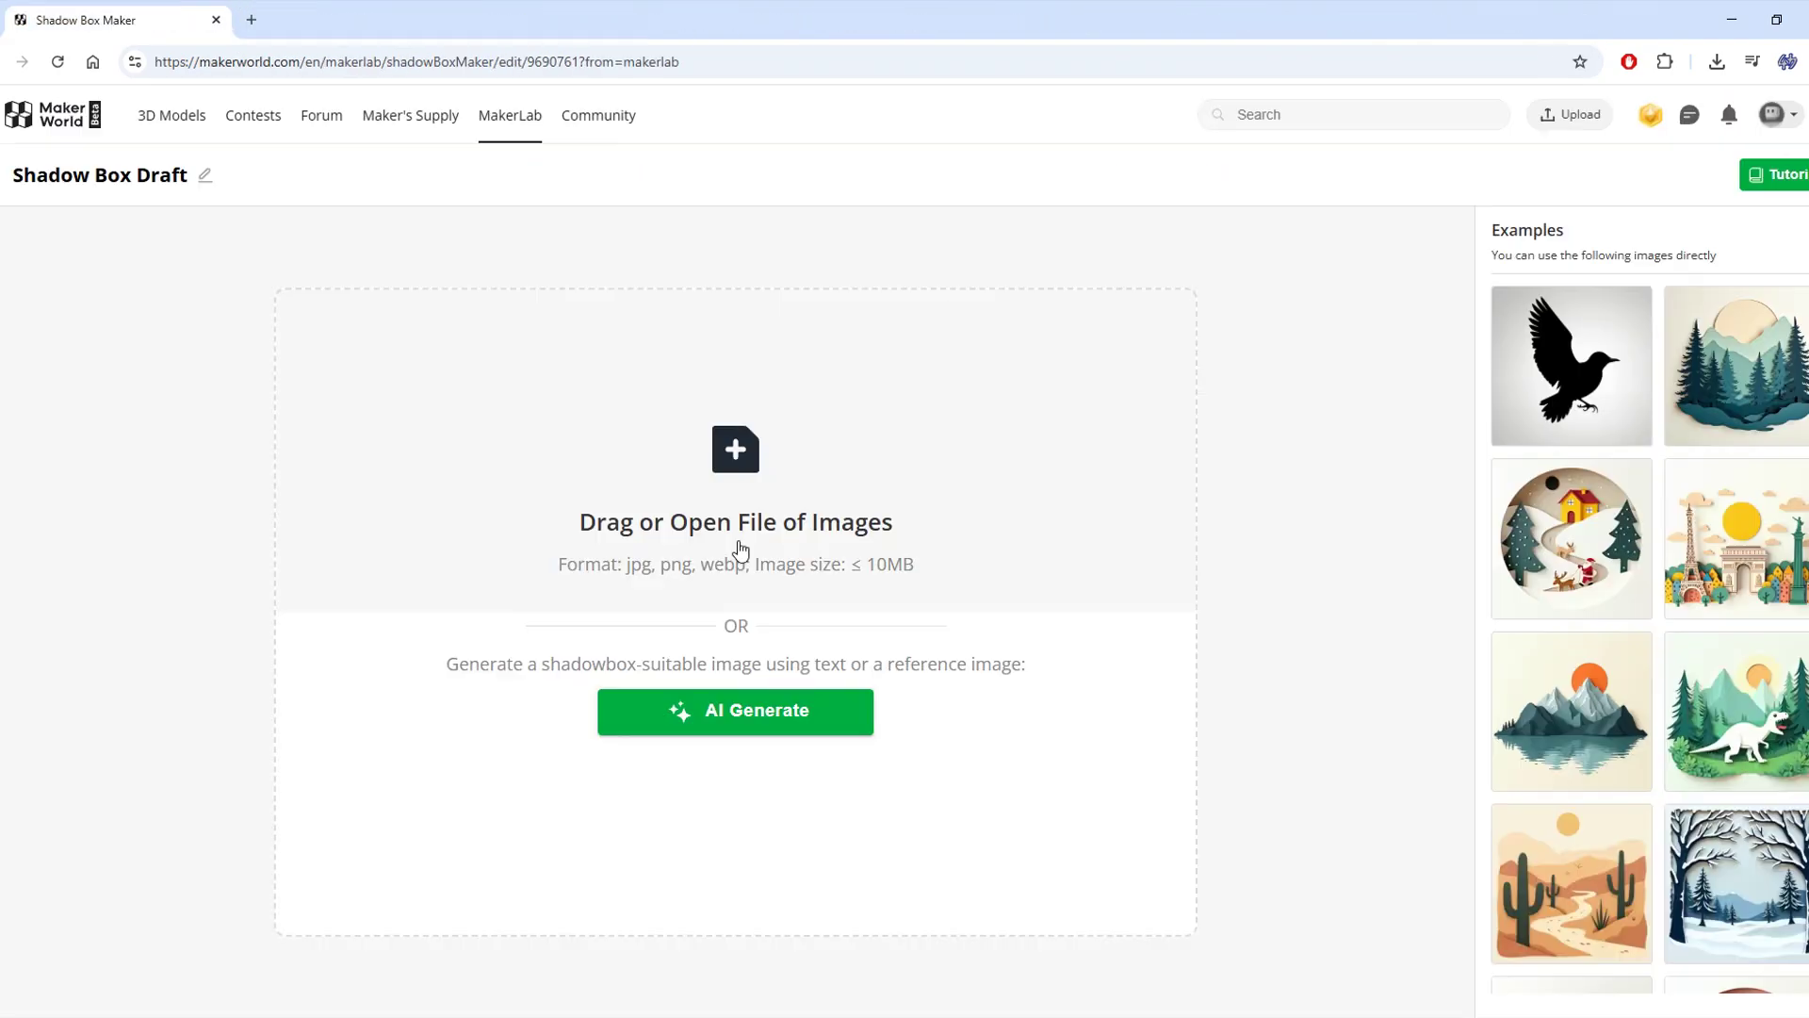
Step: Upload man-and-horses-2389830_1920.png as the source image of the shadow box draft
{"action": "left_click", "coordinate": [498, 465]}
{"action": "left_click", "coordinate": [754, 140]}
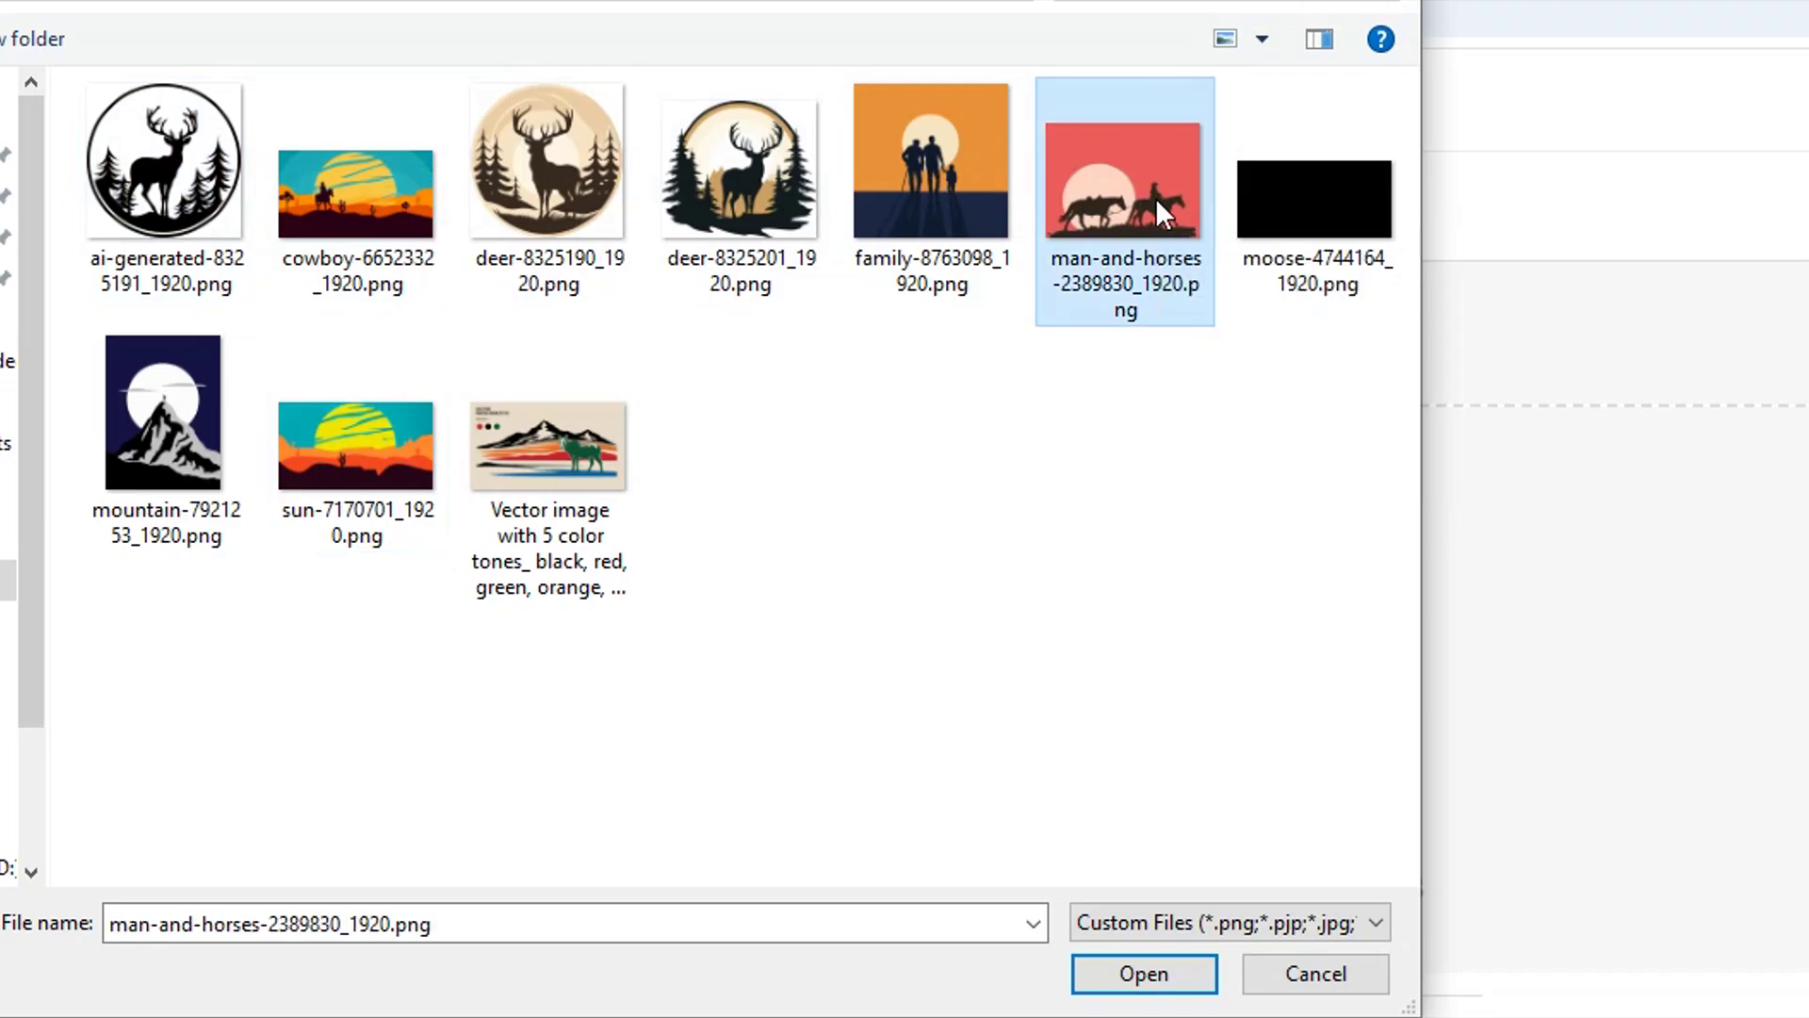
{"action": "left_click", "coordinate": [1150, 973]}
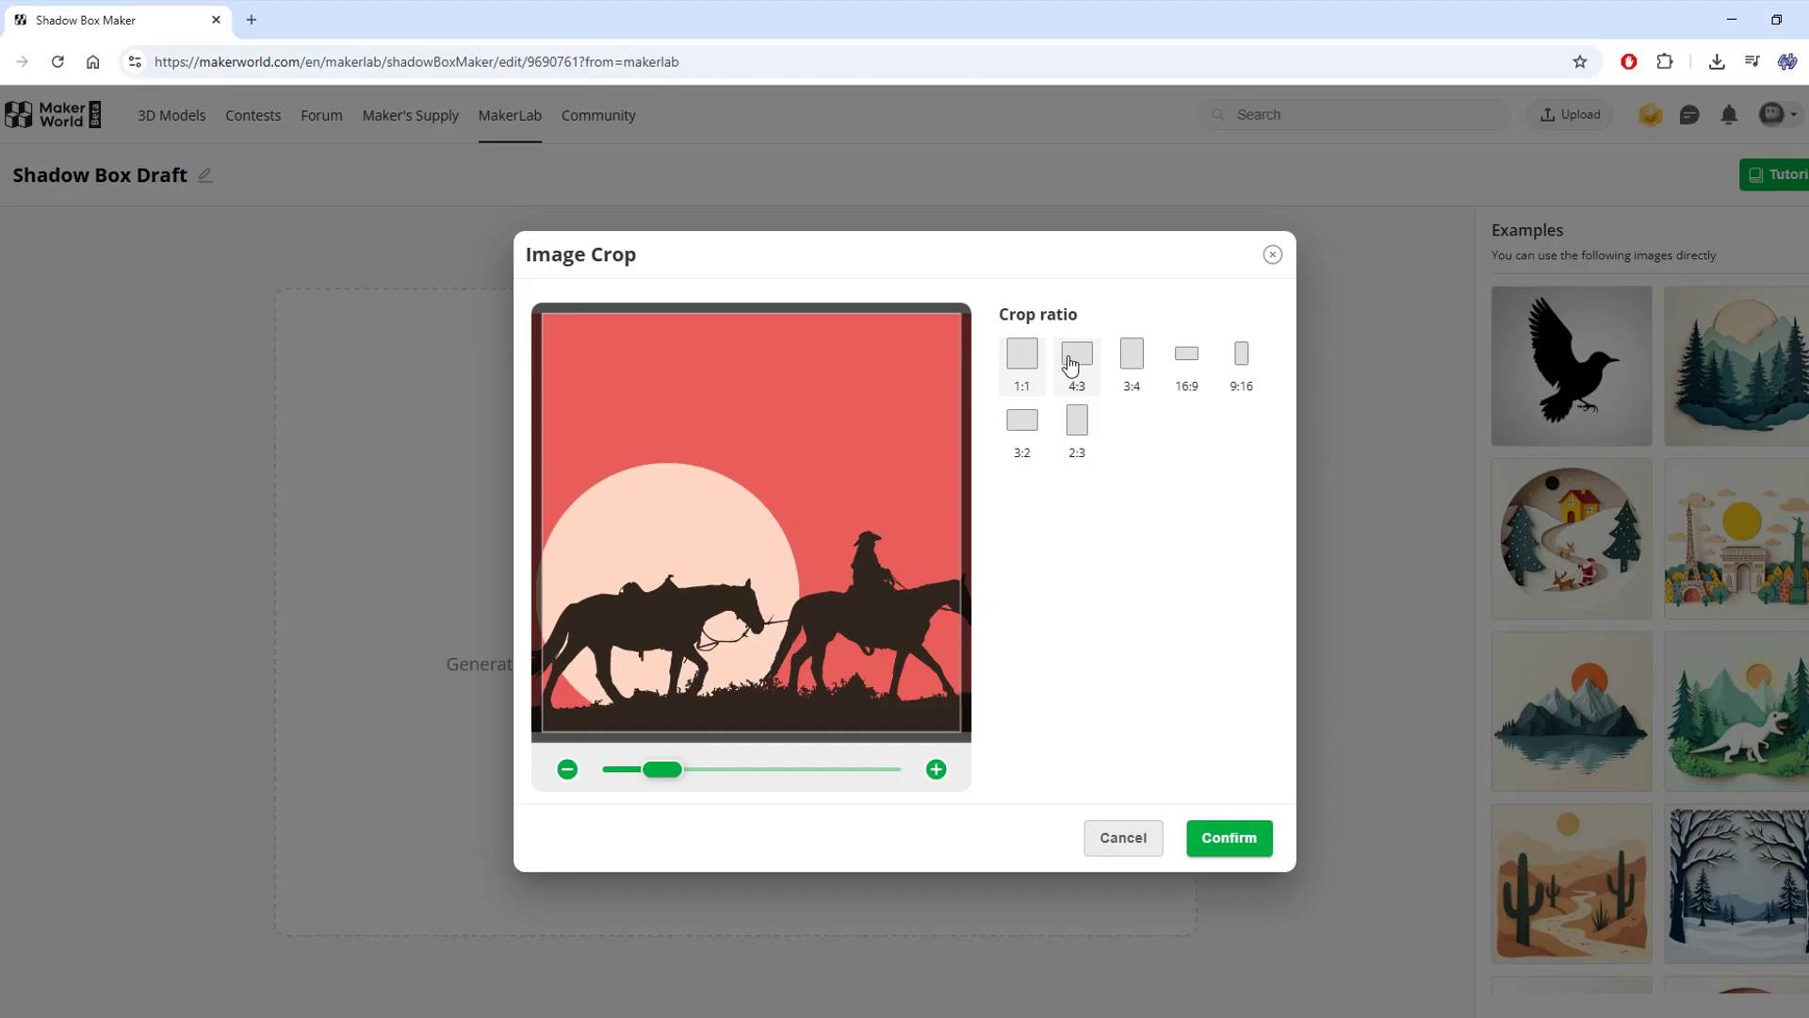
Step: Crop the image to a 16:9 ratio, shifting it upward so the ground below the horses lies inside the frame
{"action": "left_click", "coordinate": [1702, 529]}
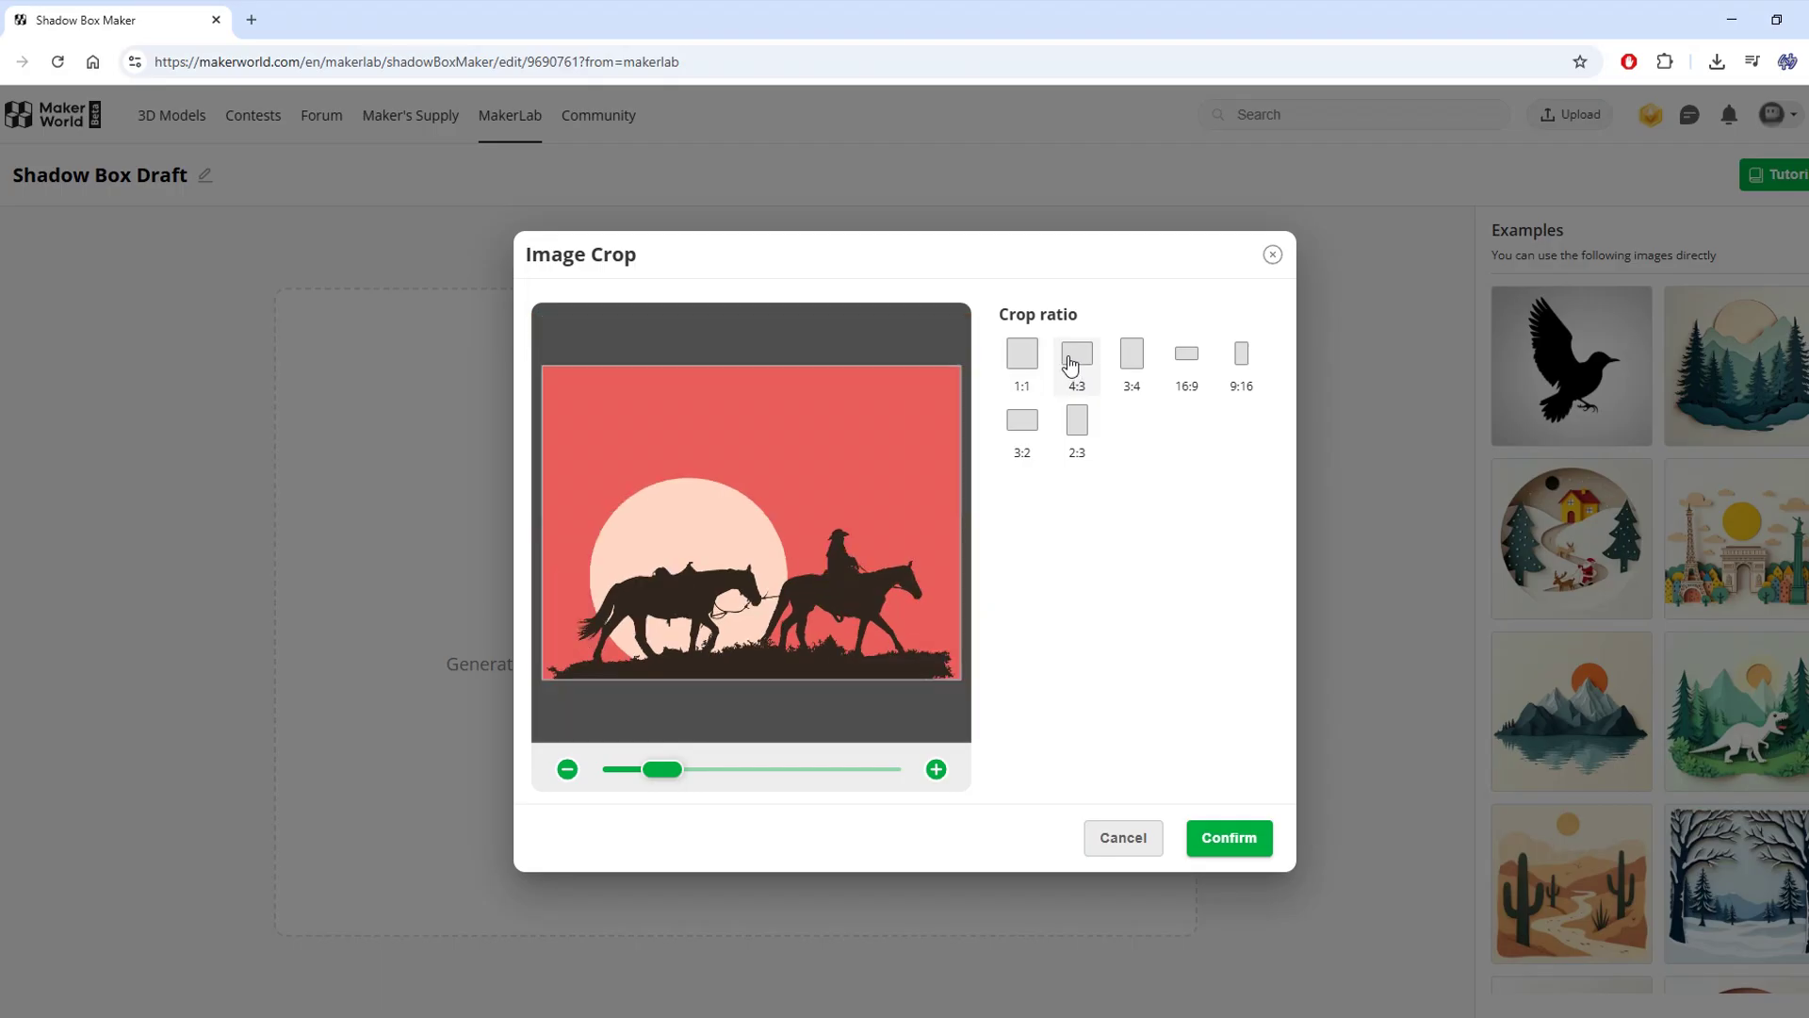
{"action": "left_click", "coordinate": [1130, 363]}
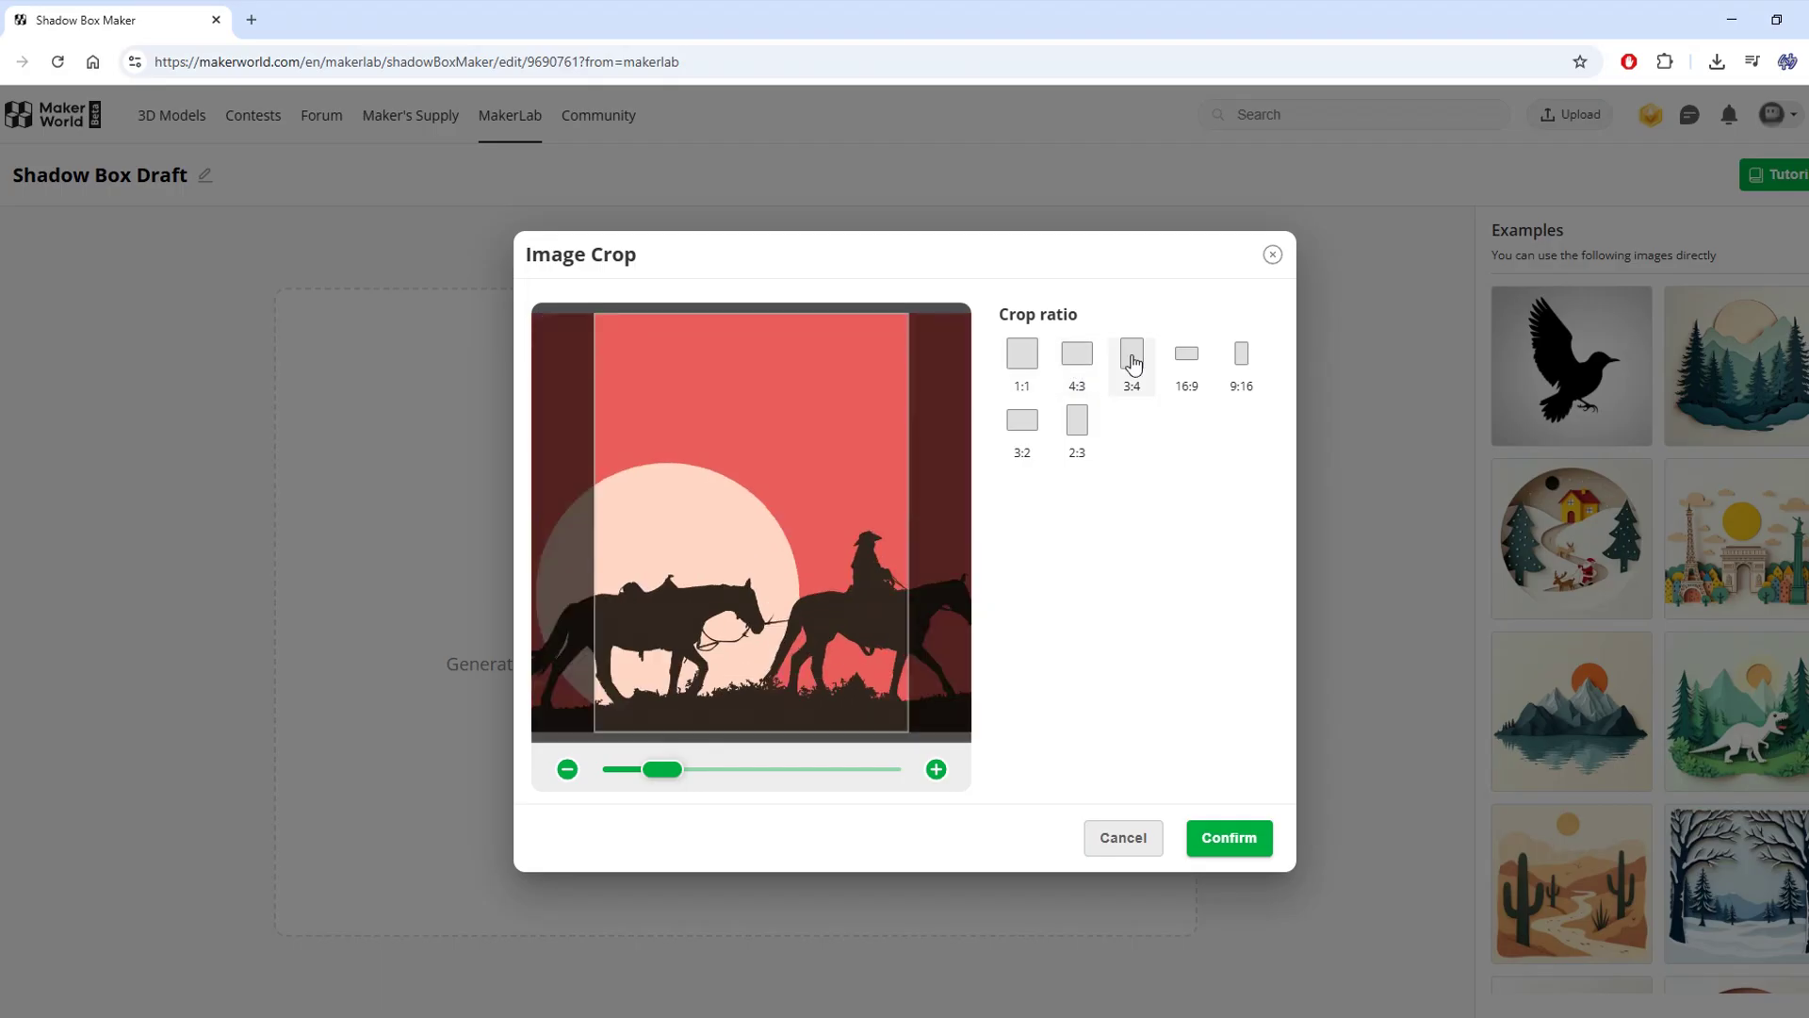
{"action": "left_click", "coordinate": [1186, 362]}
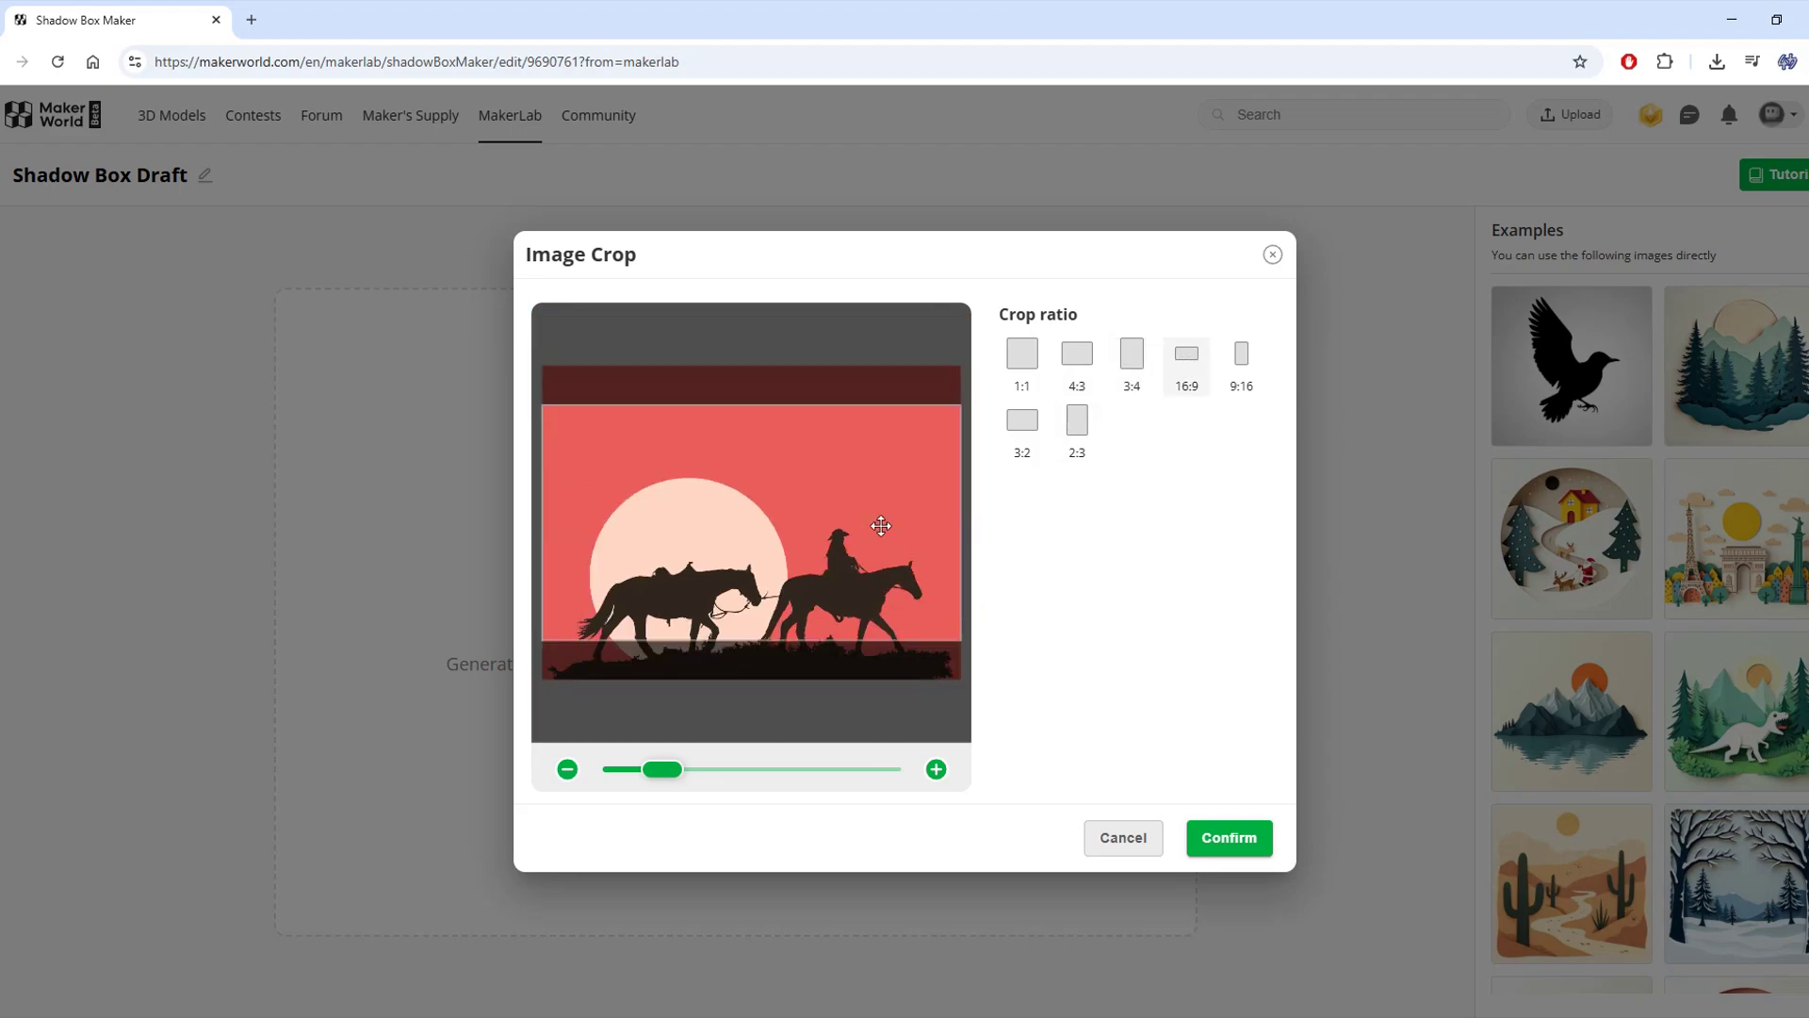
{"action": "left_click_drag", "start_coordinate": [836, 546], "coordinate": [836, 508]}
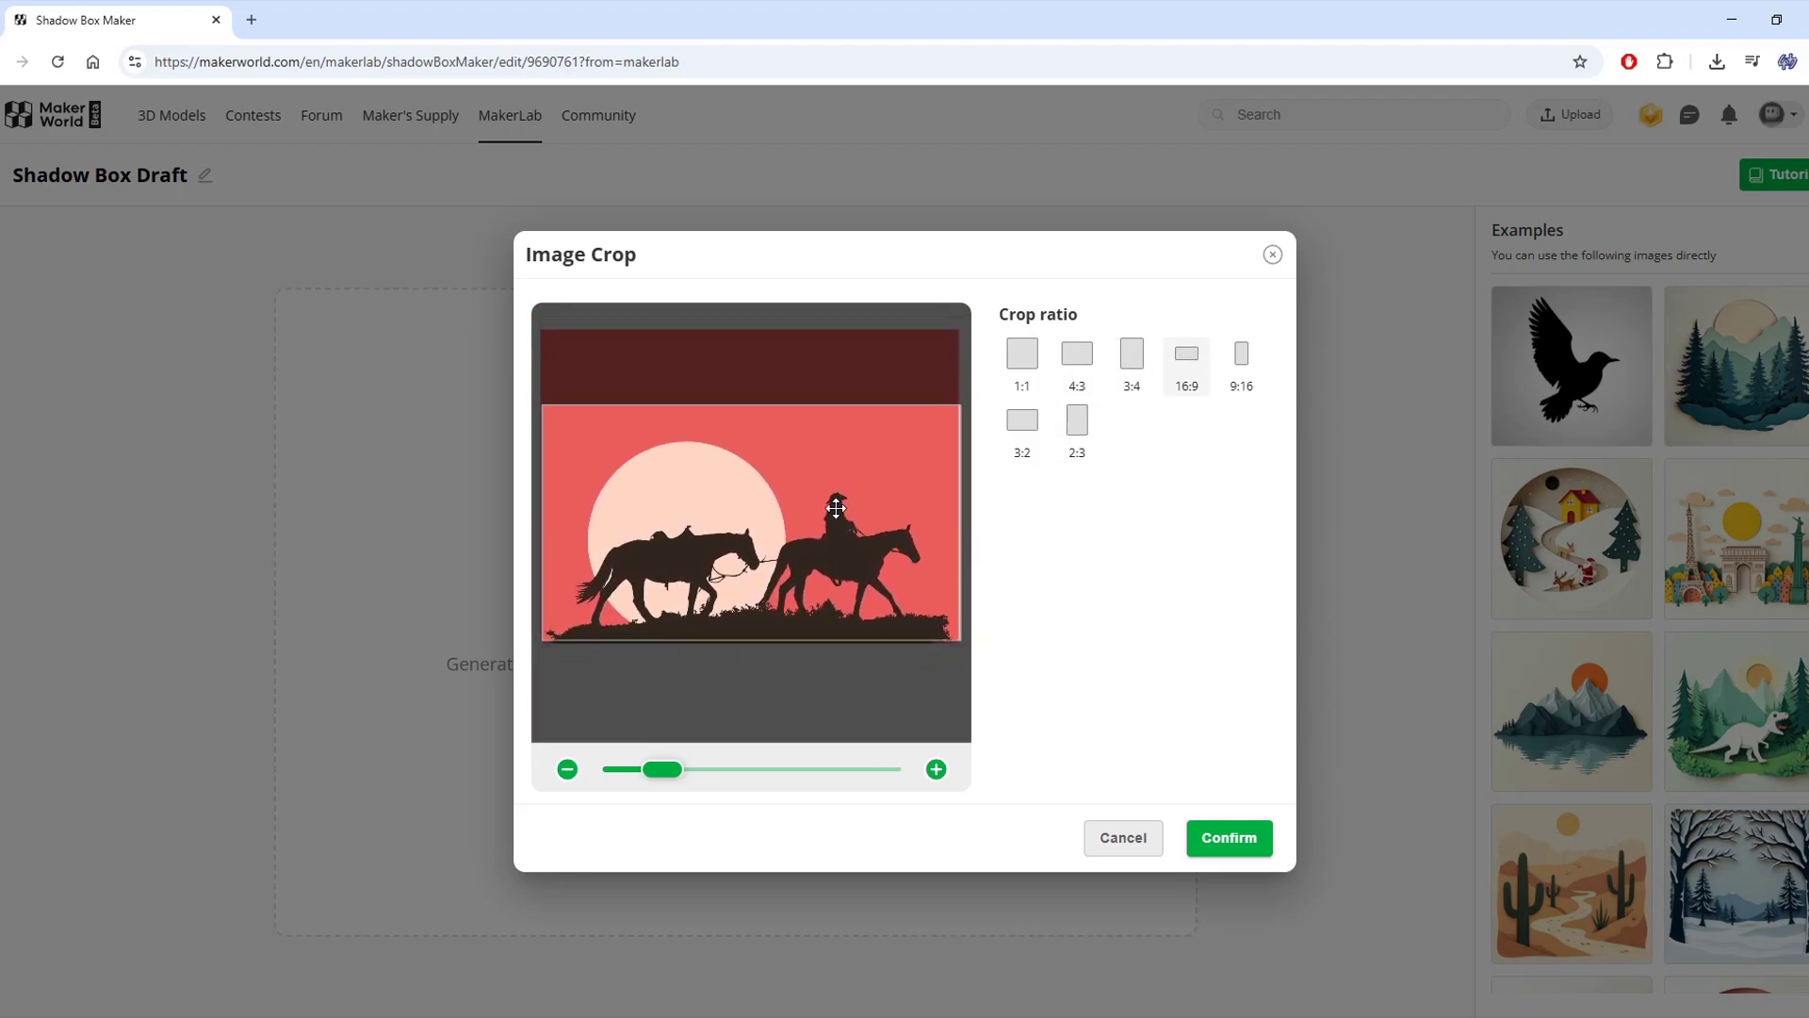
{"action": "left_click", "coordinate": [1226, 838]}
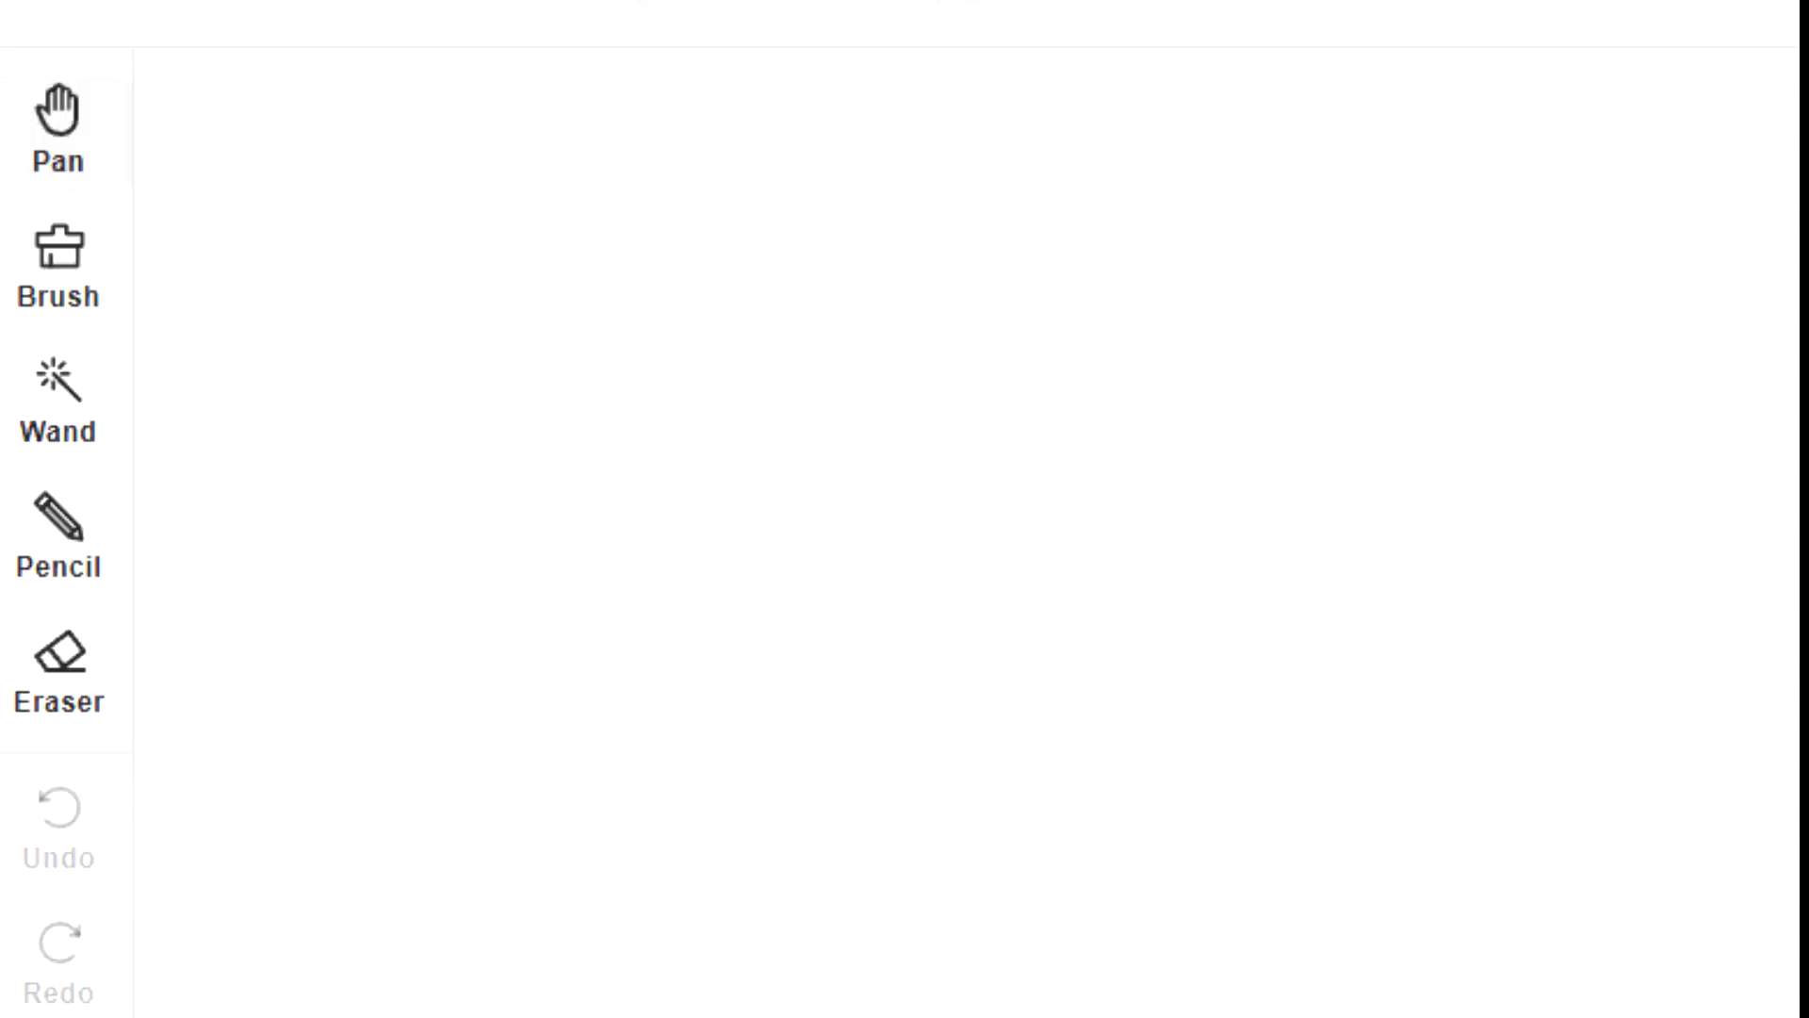
Step: Raise the Wand intensity to about 84 and select the pale sun behind the horses for the first layer
{"action": "left_click", "coordinate": [57, 396]}
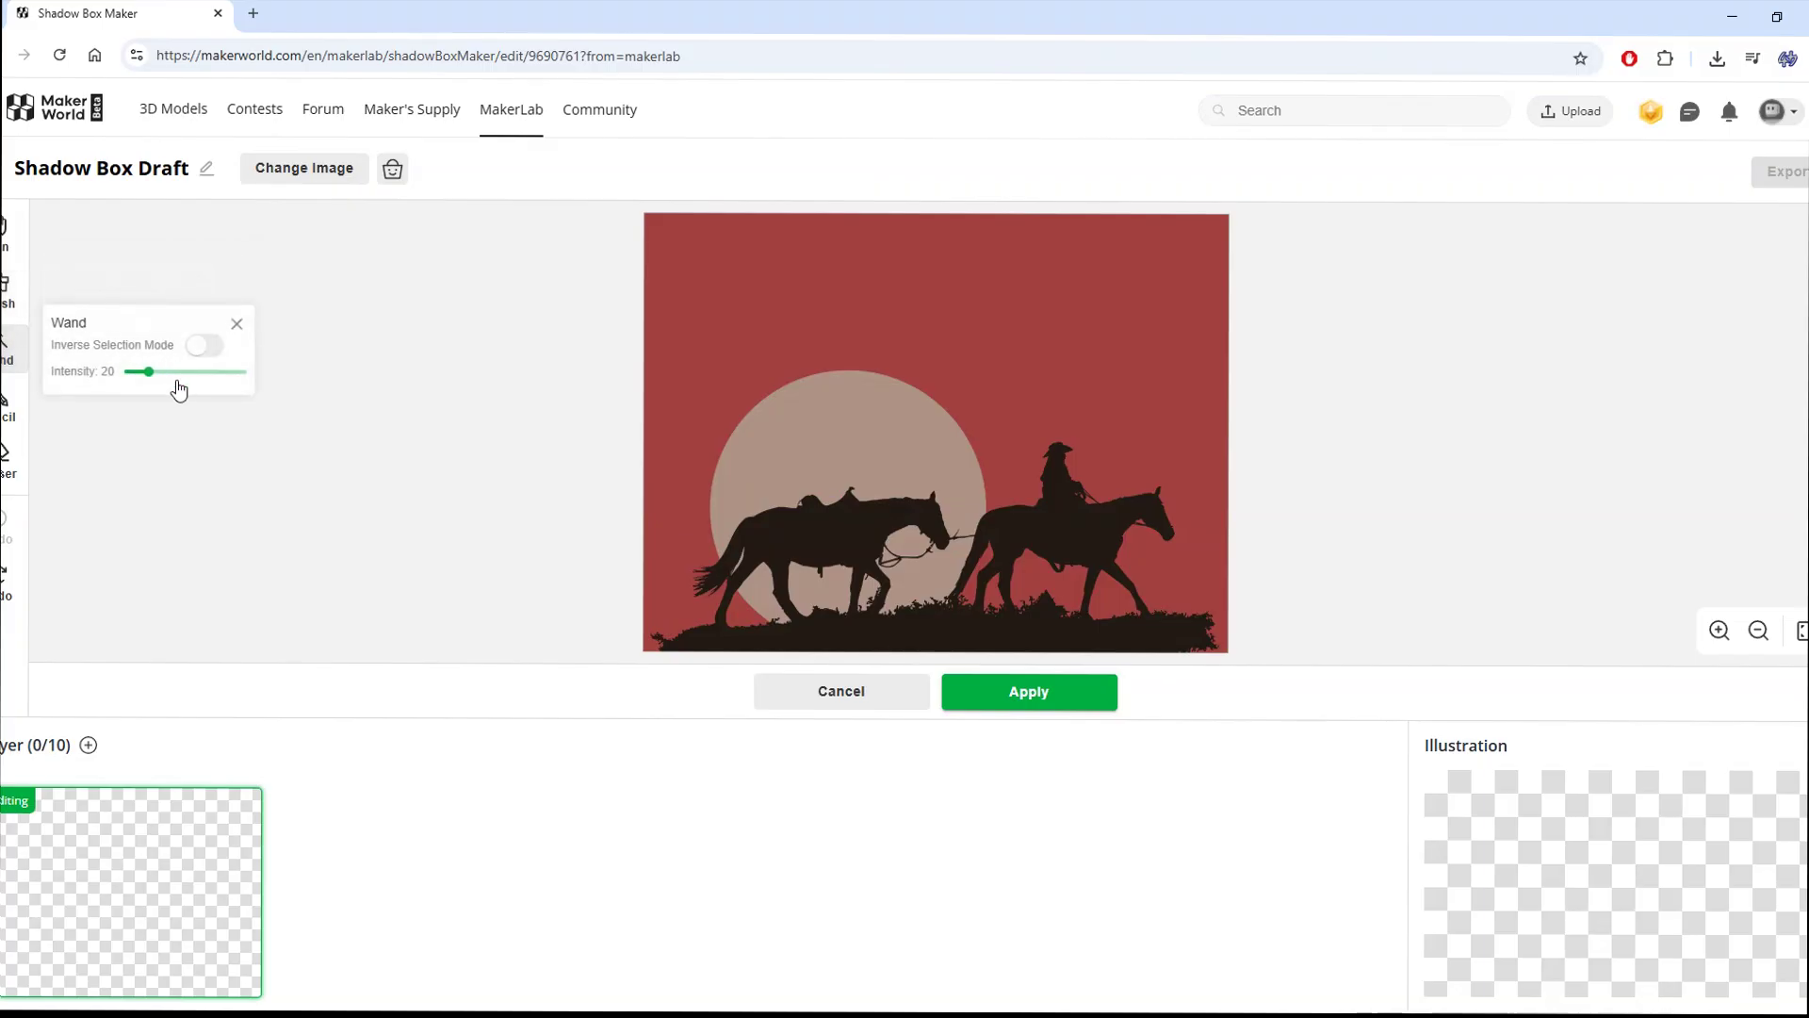
{"action": "left_click_drag", "start_coordinate": [149, 374], "coordinate": [224, 375]}
{"action": "left_click", "coordinate": [827, 439]}
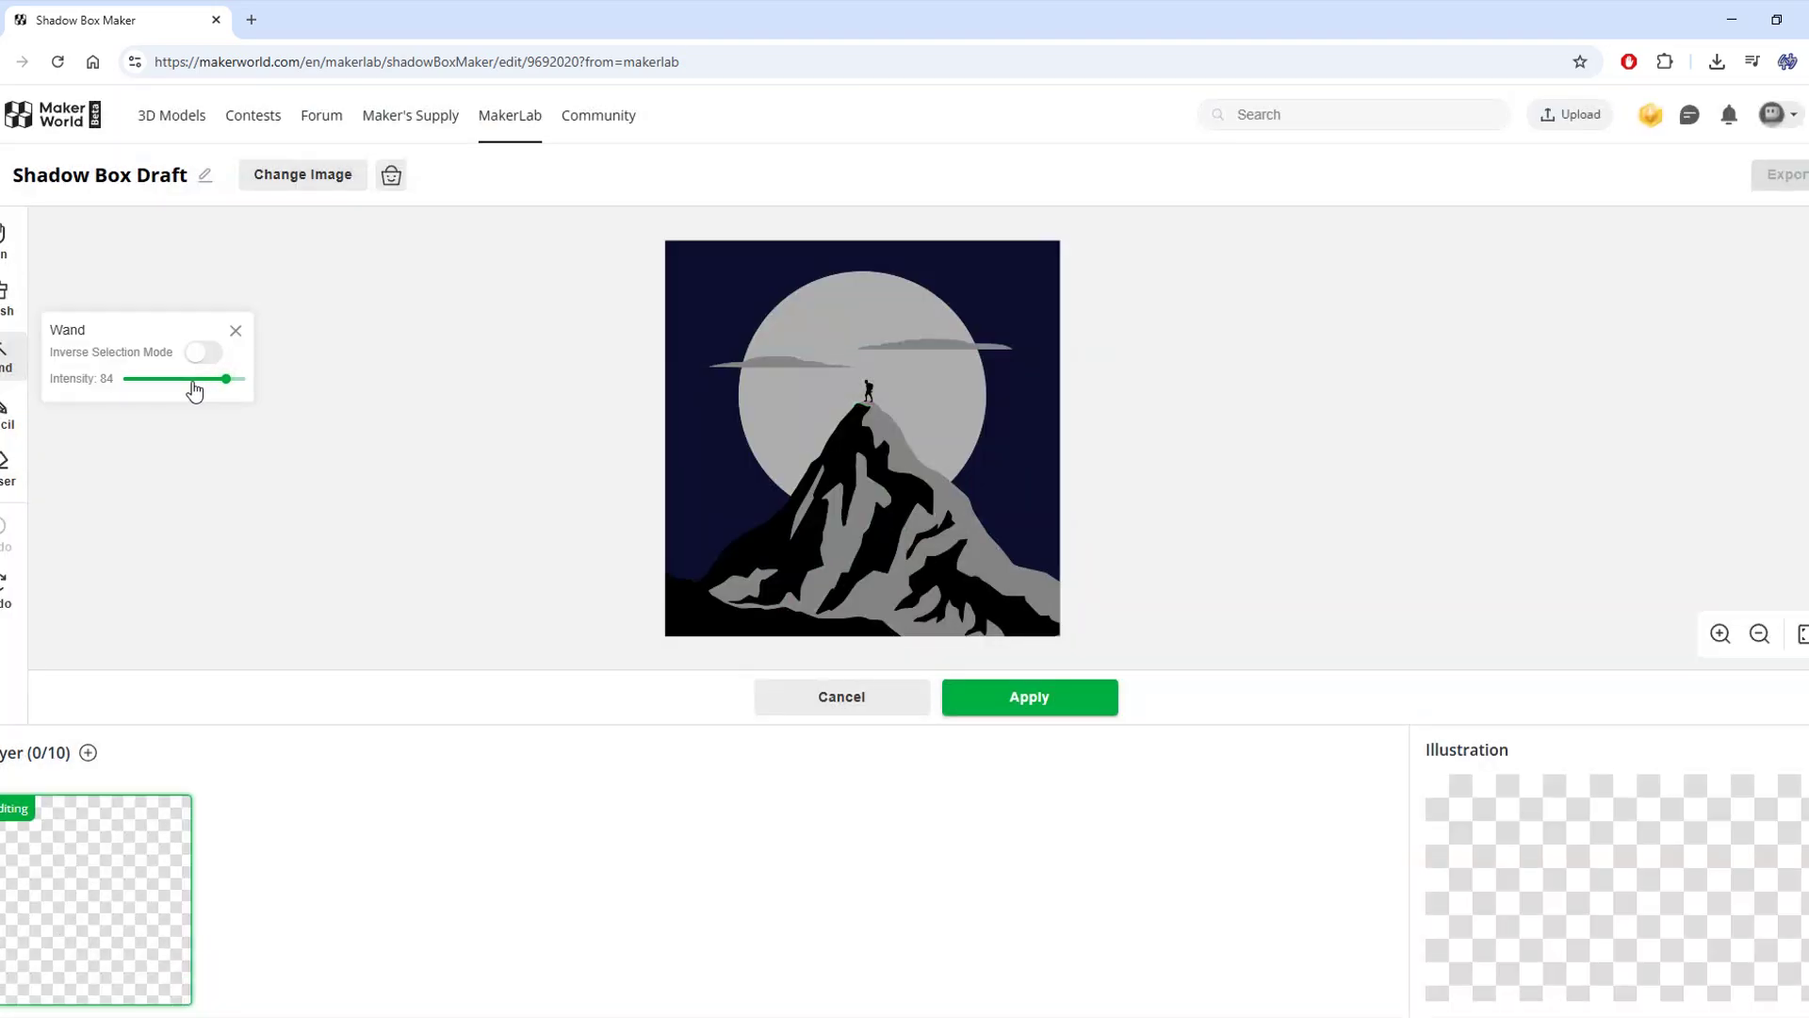
Step: Lower the Wand intensity to 82 and add the sun areas around the riderless horse's tail and legs to the first layer's selection
{"action": "left_click_drag", "start_coordinate": [193, 381], "coordinate": [178, 378]}
{"action": "left_click", "coordinate": [701, 475]}
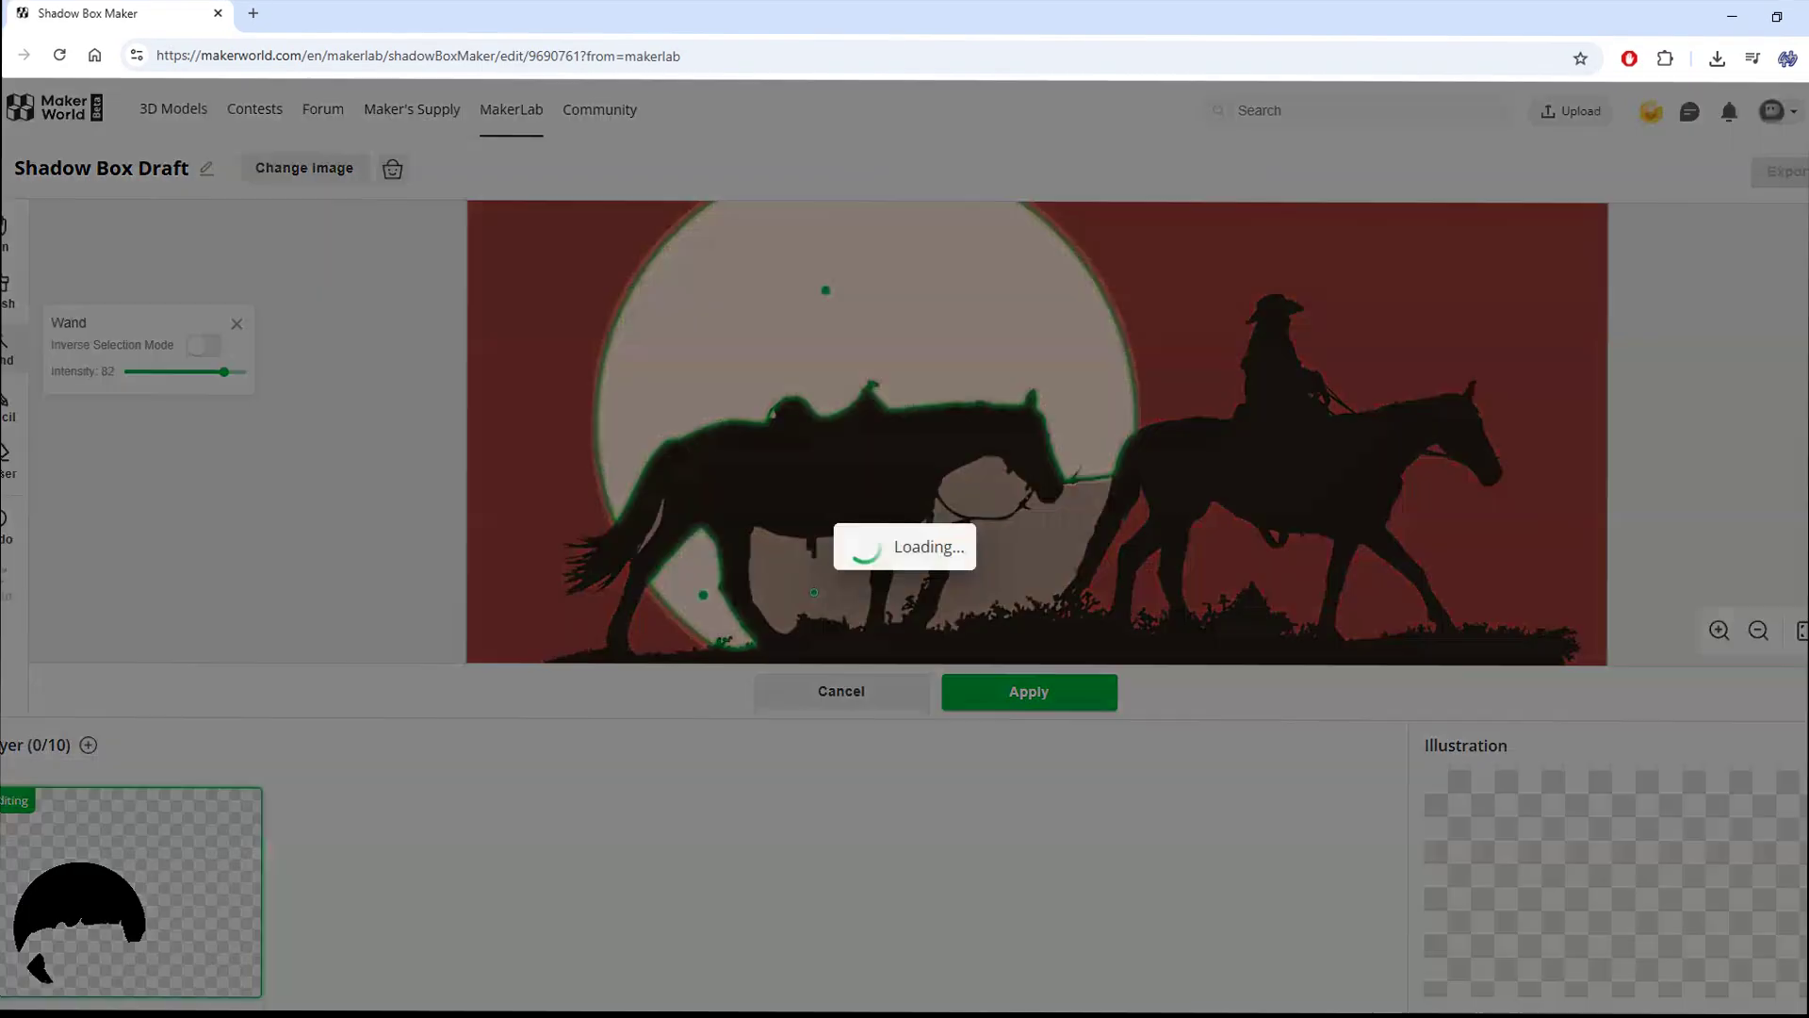
{"action": "scroll", "coordinate": [657, 488], "scroll_direction": "up", "scroll_amount": 5}
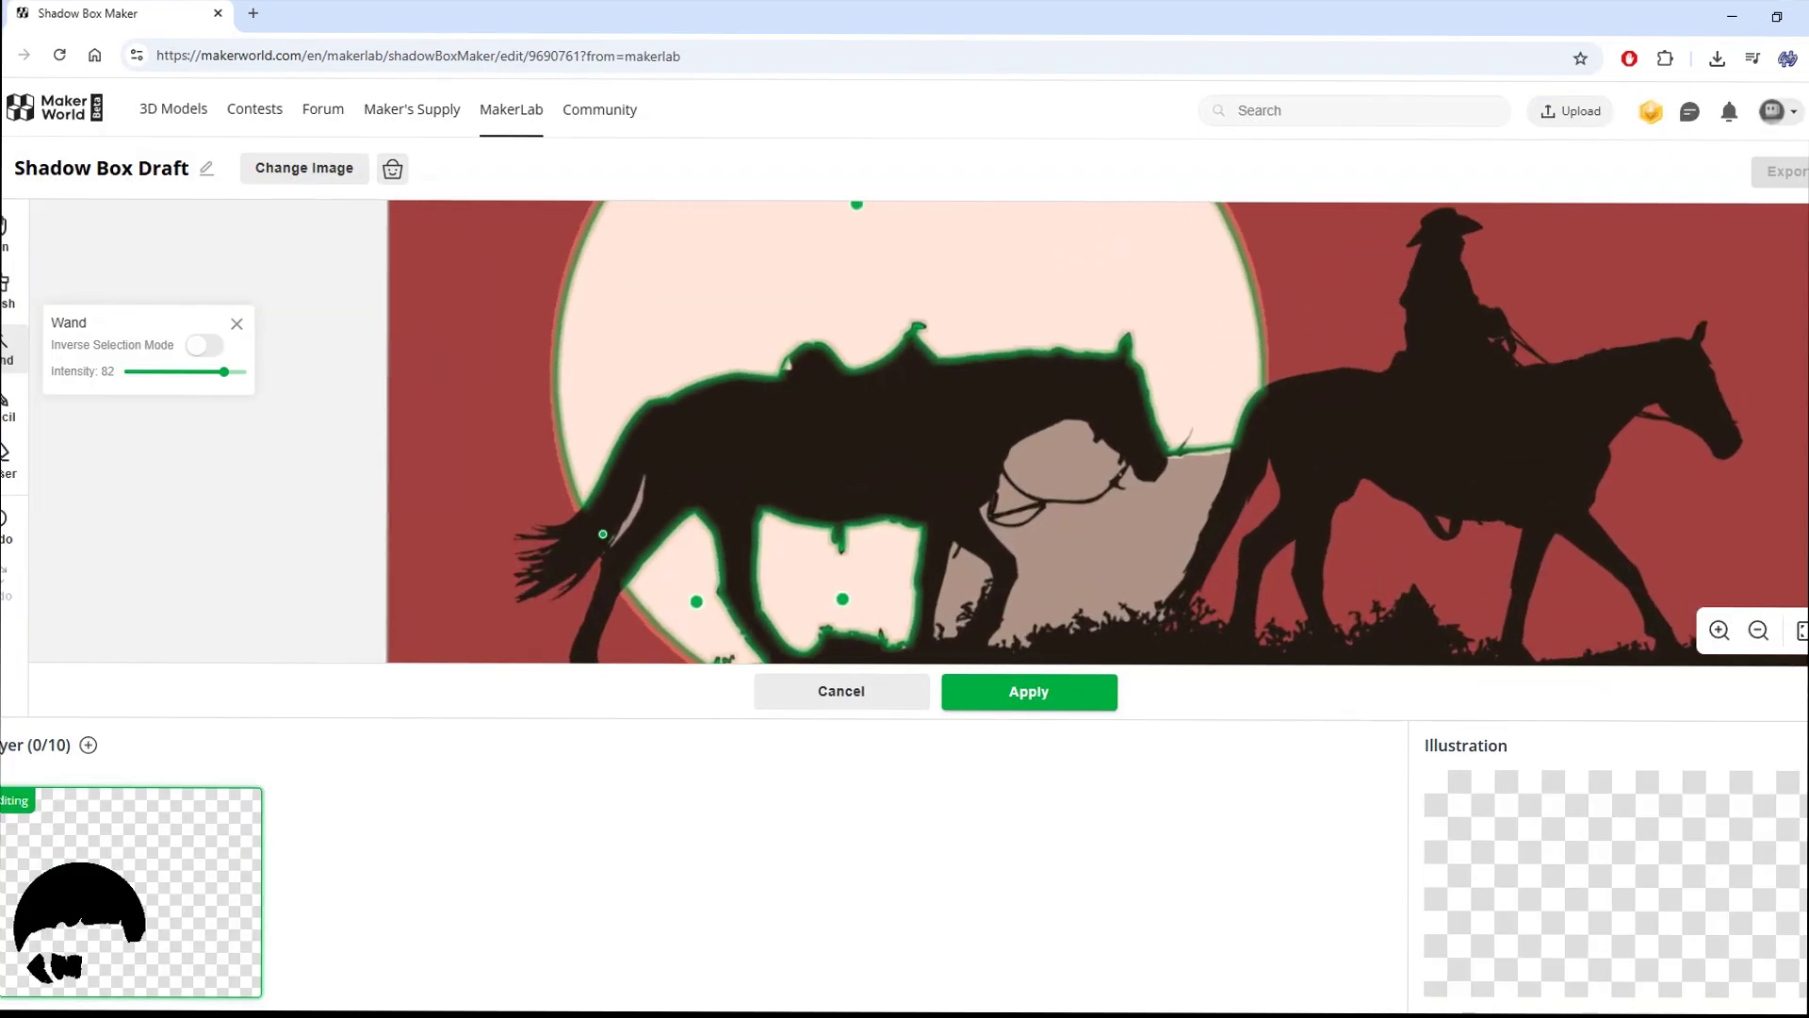
{"action": "scroll", "coordinate": [657, 488], "scroll_direction": "down", "scroll_amount": 4}
{"action": "left_click", "coordinate": [990, 581]}
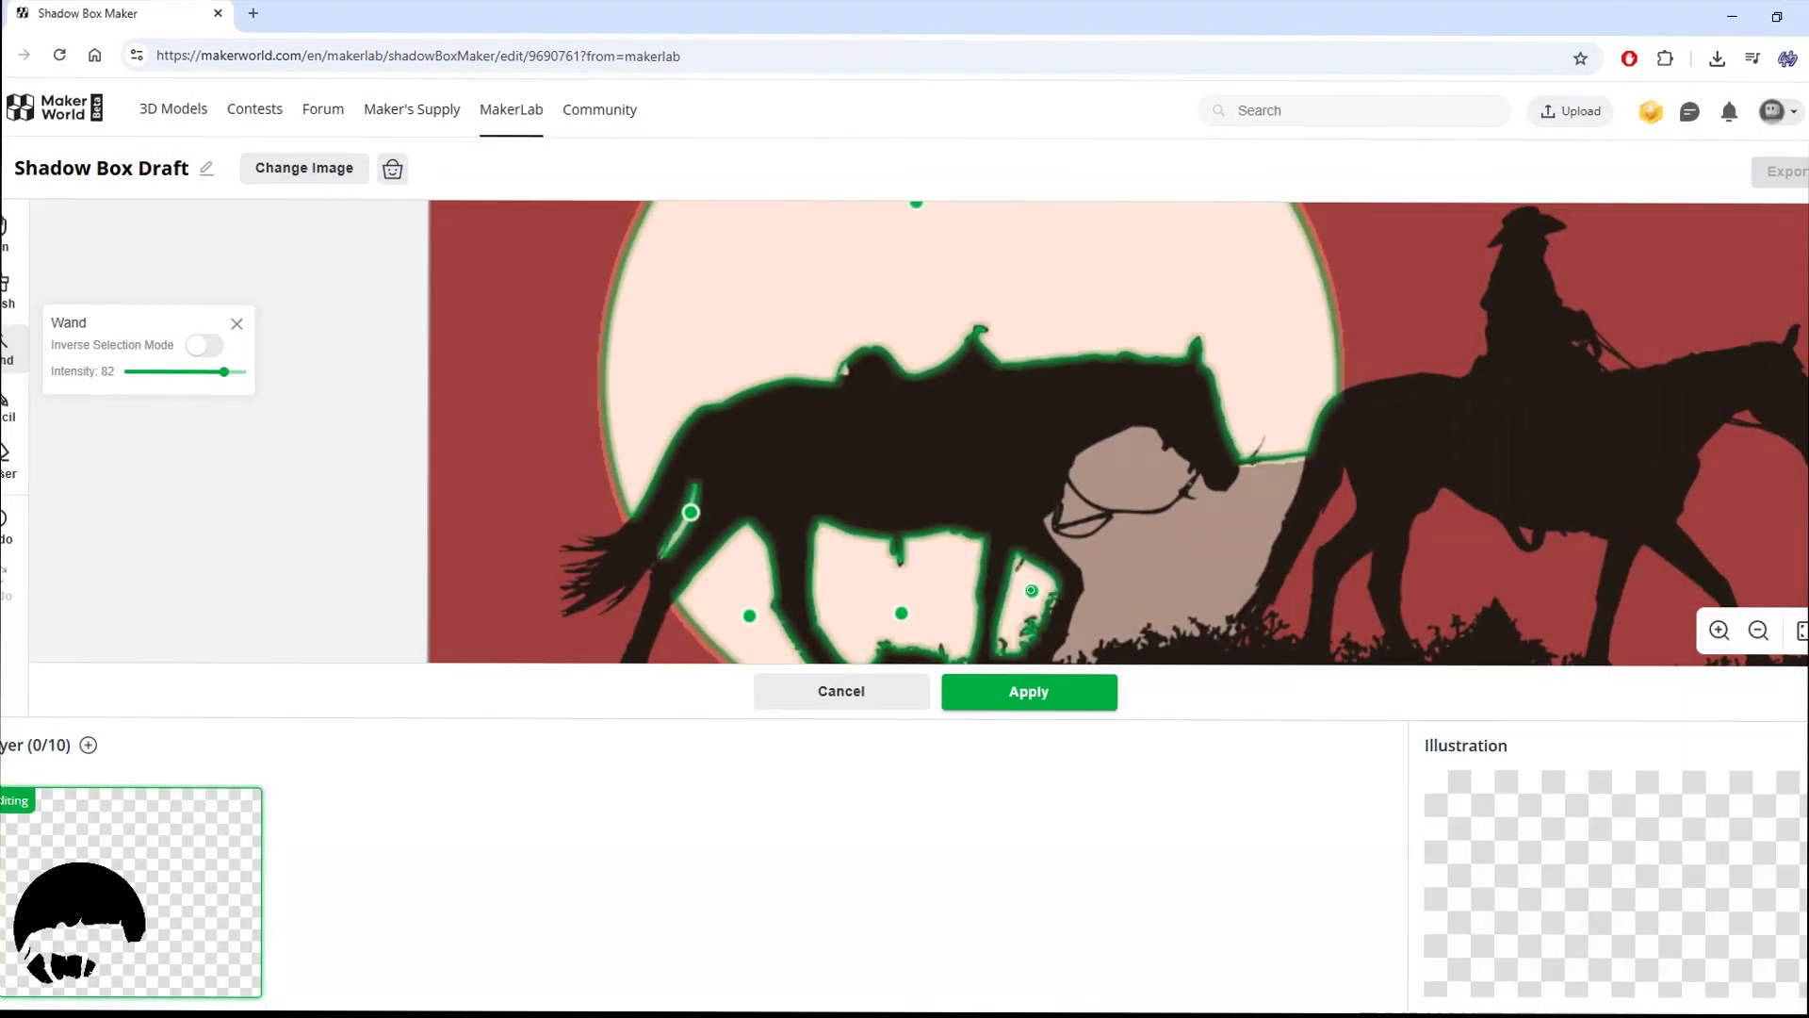
{"action": "left_click", "coordinate": [1101, 562]}
Step: Add the remaining sun areas enclosed by the riderless horse's reins to the selection and apply it as the first layer
{"action": "left_click", "coordinate": [1089, 482]}
{"action": "scroll", "coordinate": [1072, 496], "scroll_direction": "up", "scroll_amount": 2}
{"action": "left_click", "coordinate": [1070, 499]}
{"action": "scroll", "coordinate": [1091, 560], "scroll_direction": "up", "scroll_amount": 1}
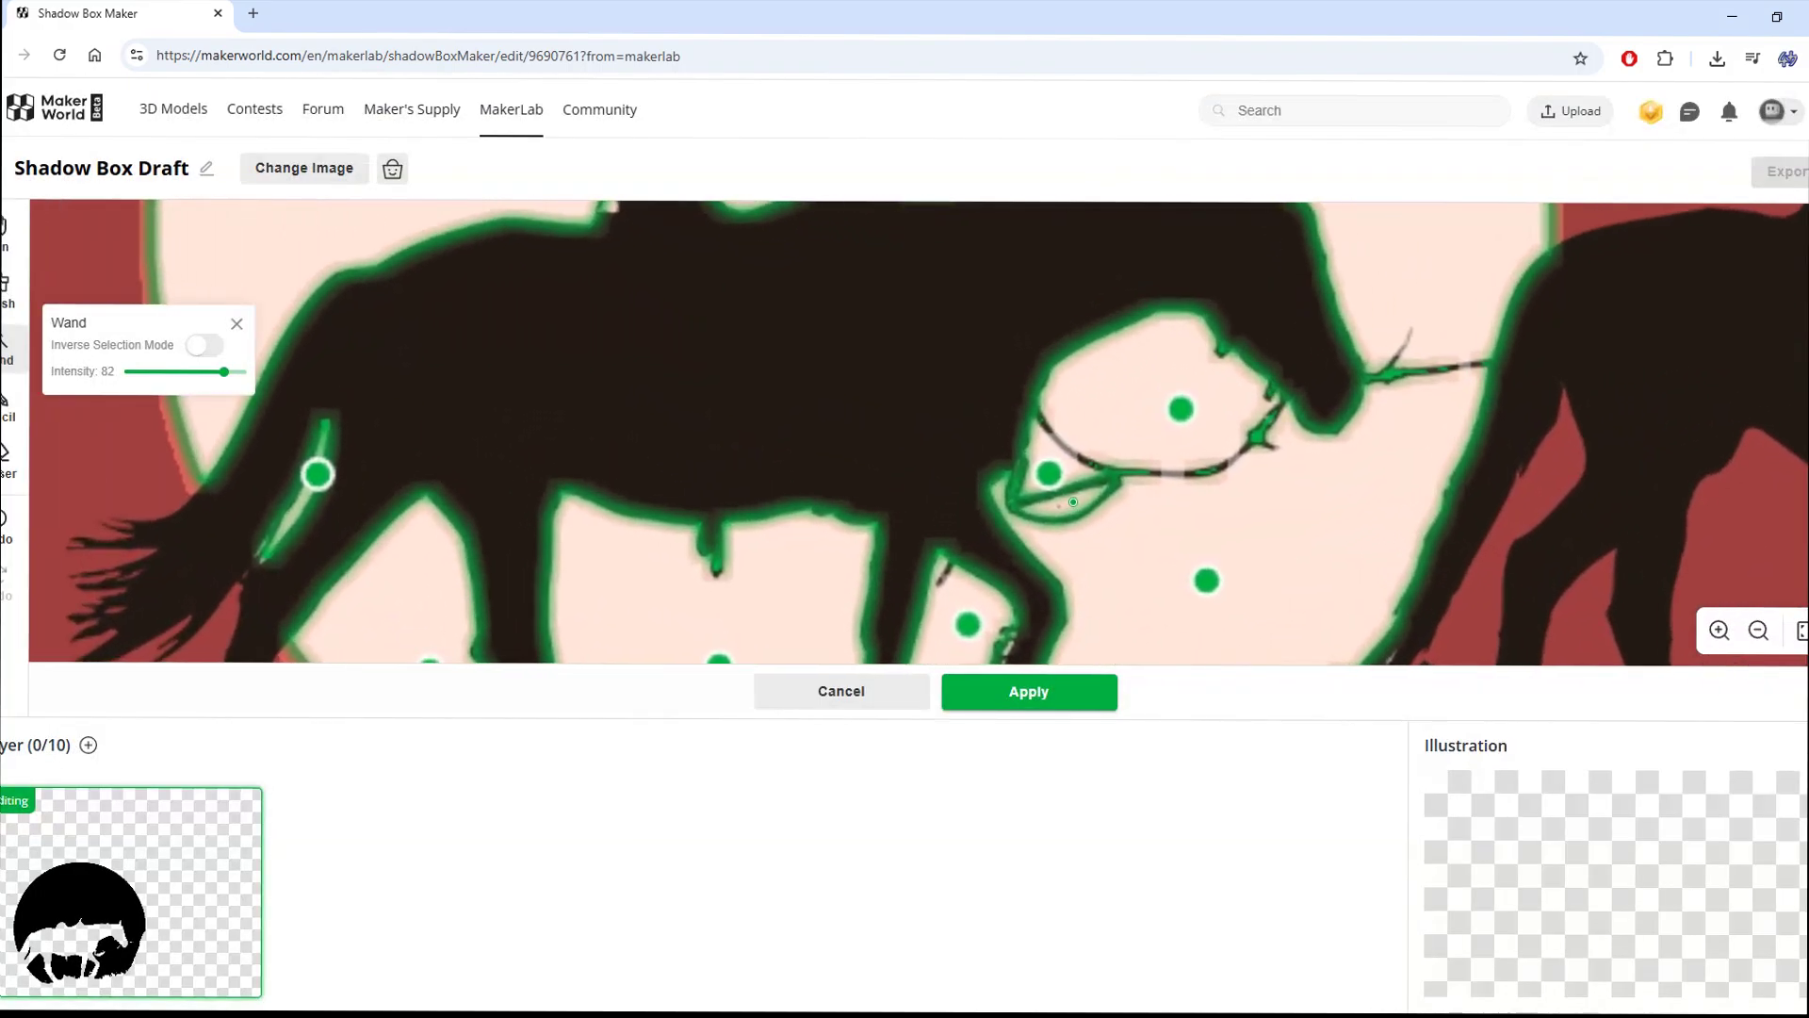
{"action": "left_click", "coordinate": [1031, 702]}
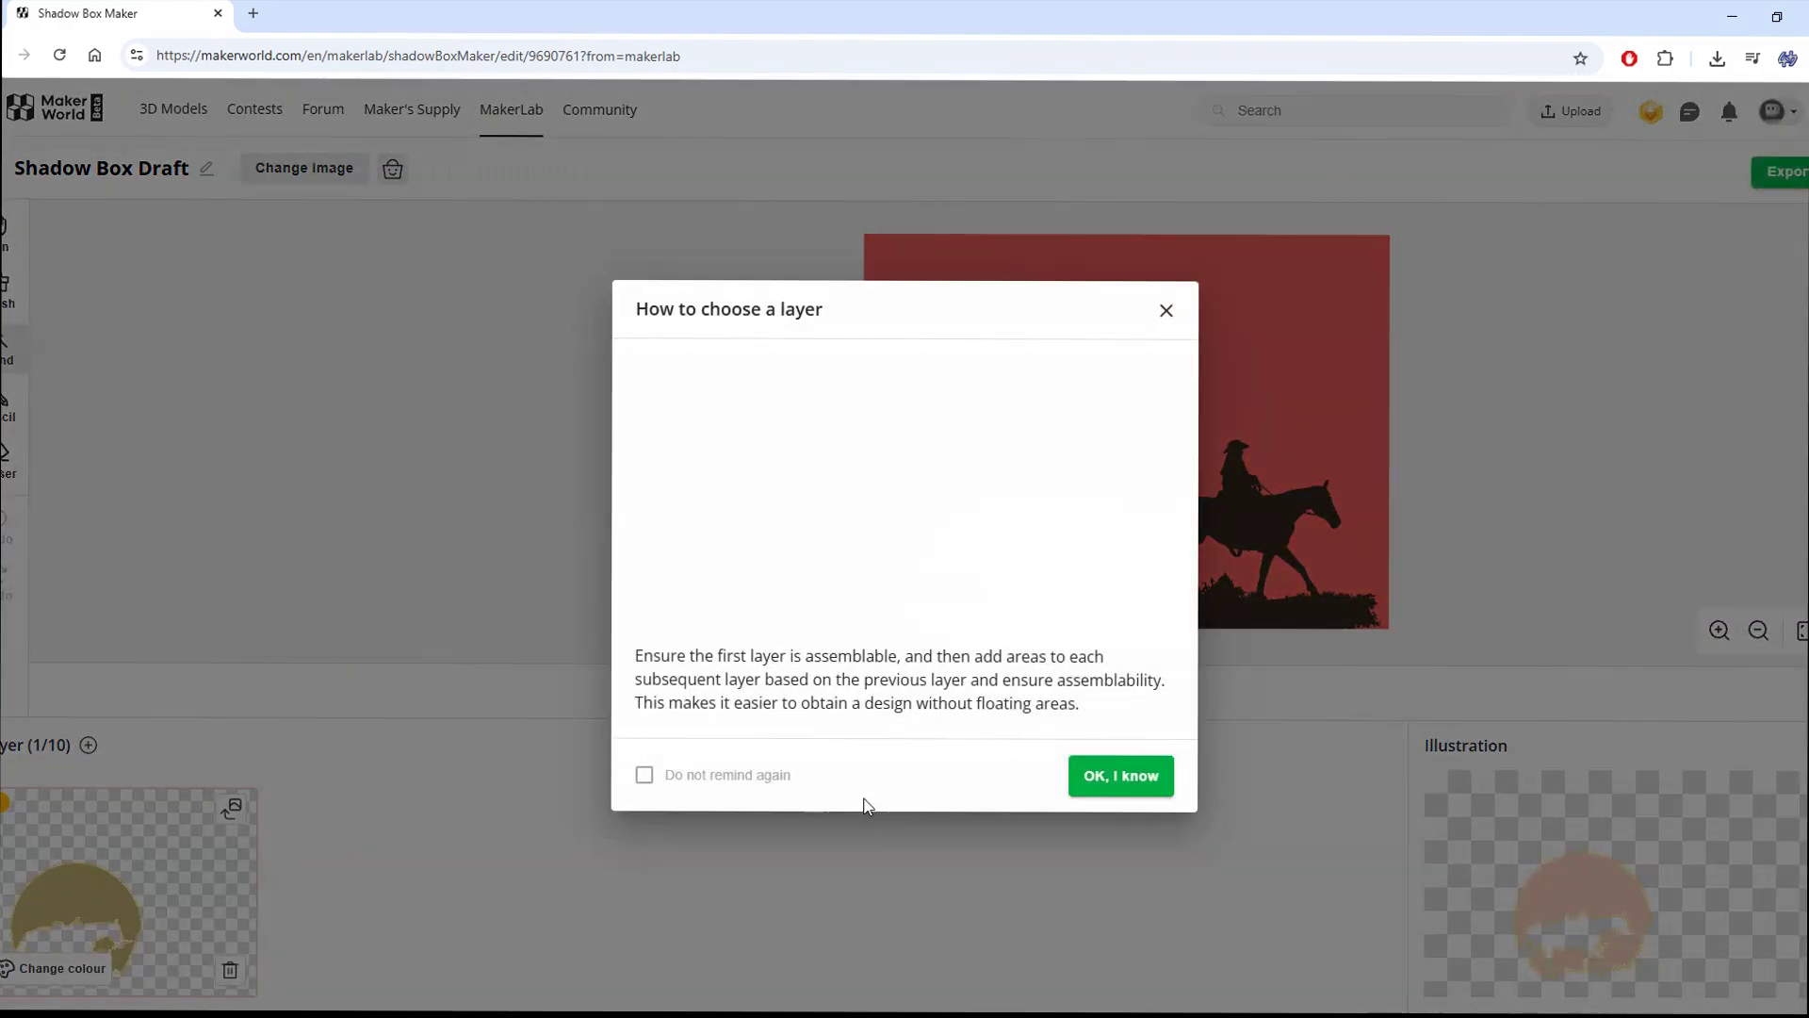
Step: Select the red background for the second layer, including the gaps between the ridden horse's legs
{"action": "left_click", "coordinate": [855, 835]}
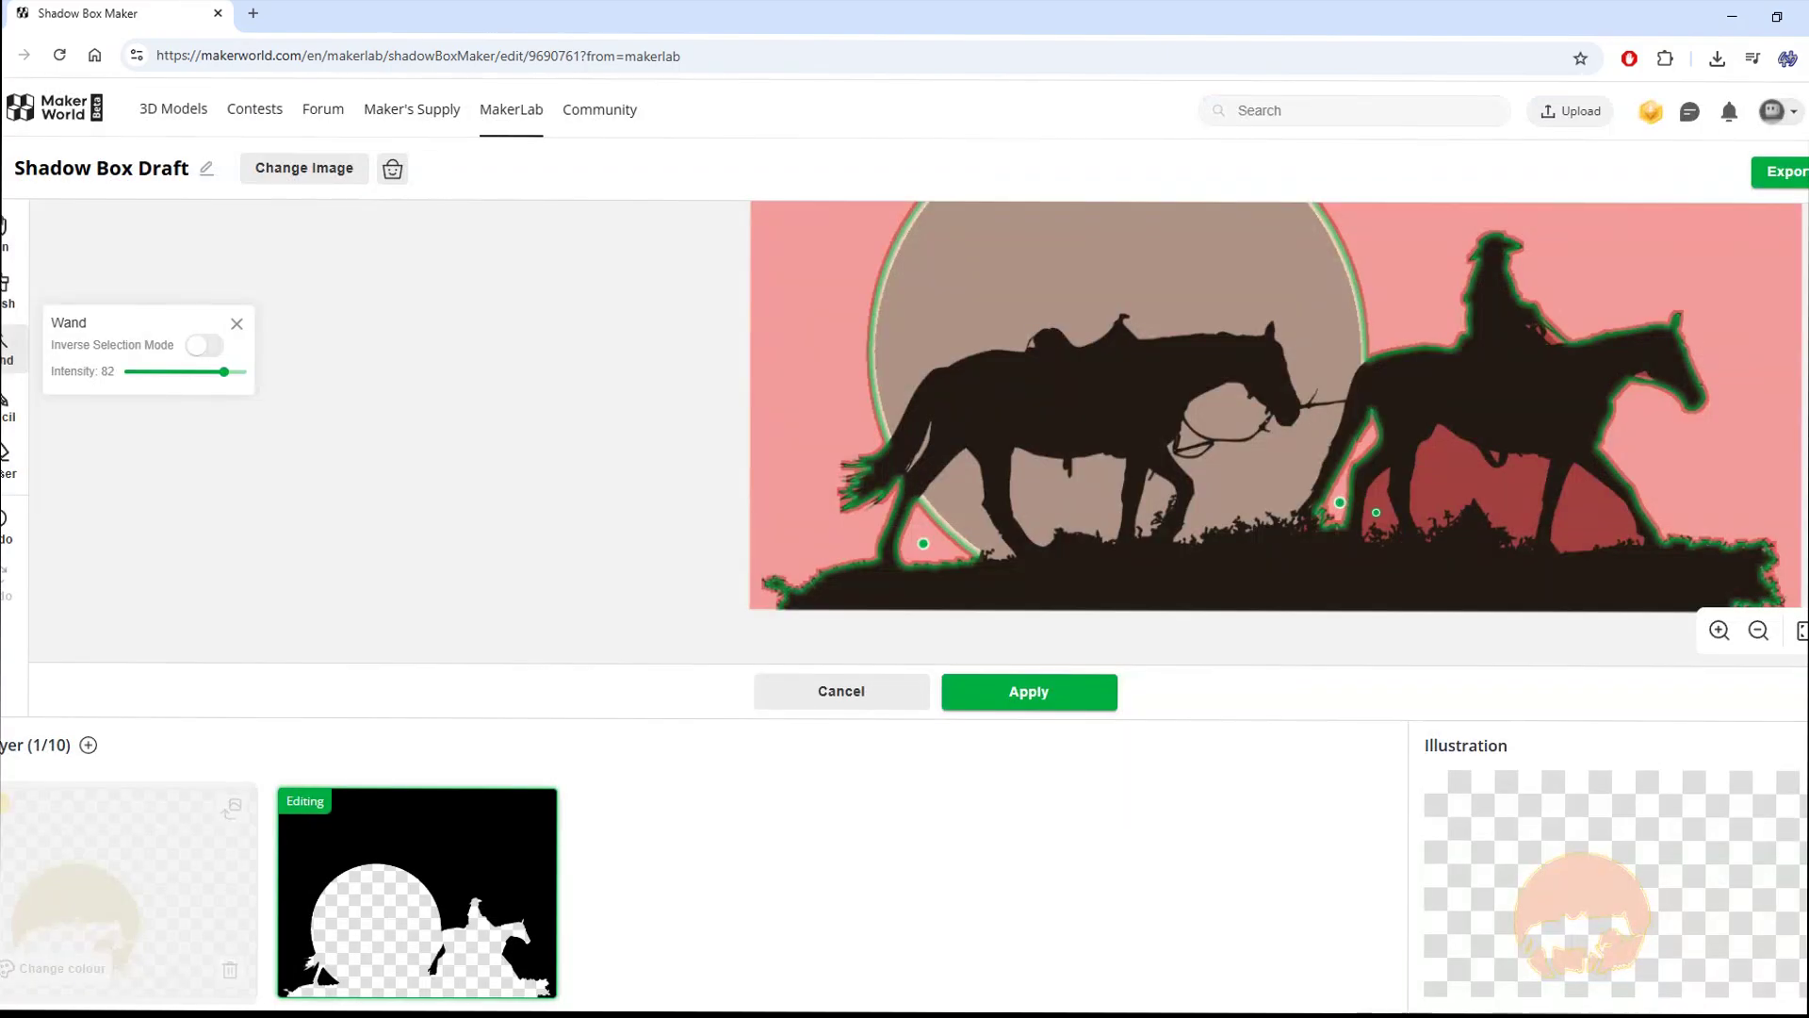
{"action": "left_click", "coordinate": [1465, 490]}
{"action": "left_click", "coordinate": [1600, 516]}
{"action": "scroll", "coordinate": [1600, 516], "scroll_direction": "up", "scroll_amount": 5}
{"action": "left_click", "coordinate": [1419, 473]}
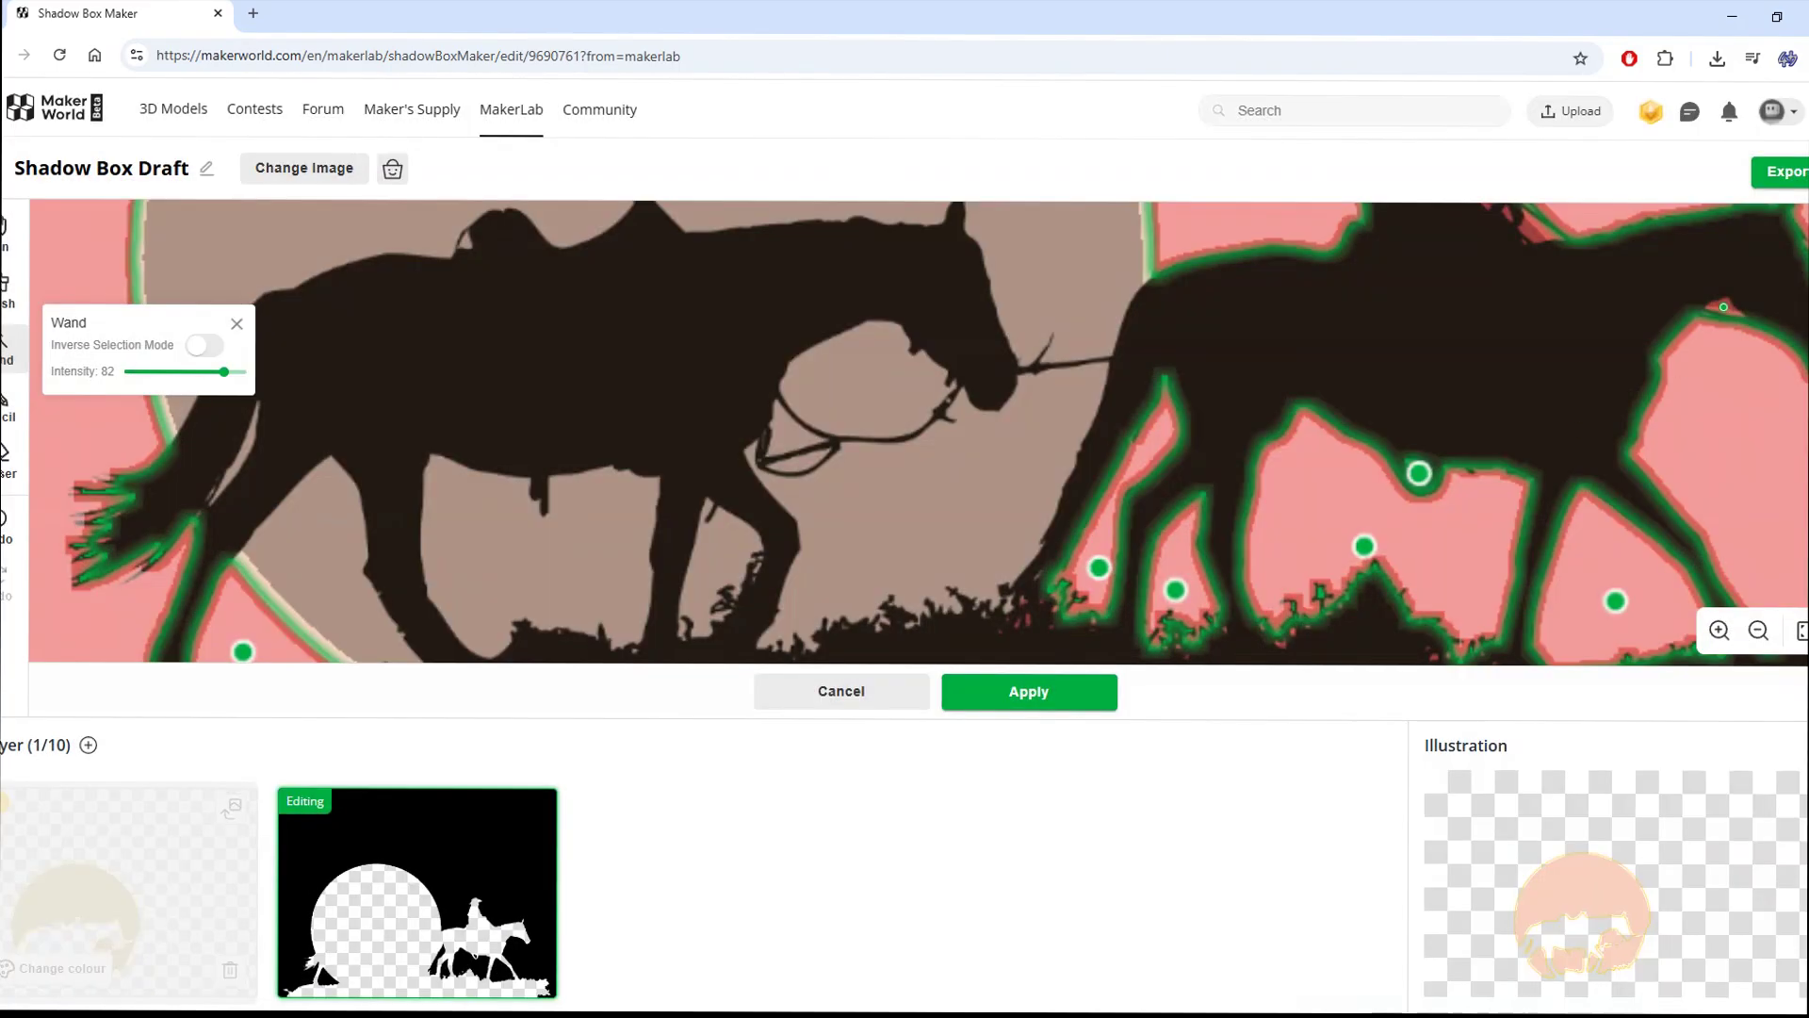
Step: Add the small red gaps beside the rider's arm and reins to the background selection and apply the second layer
{"action": "scroll", "coordinate": [1723, 307], "scroll_direction": "down", "scroll_amount": 3}
{"action": "scroll", "coordinate": [1532, 279], "scroll_direction": "up", "scroll_amount": 5}
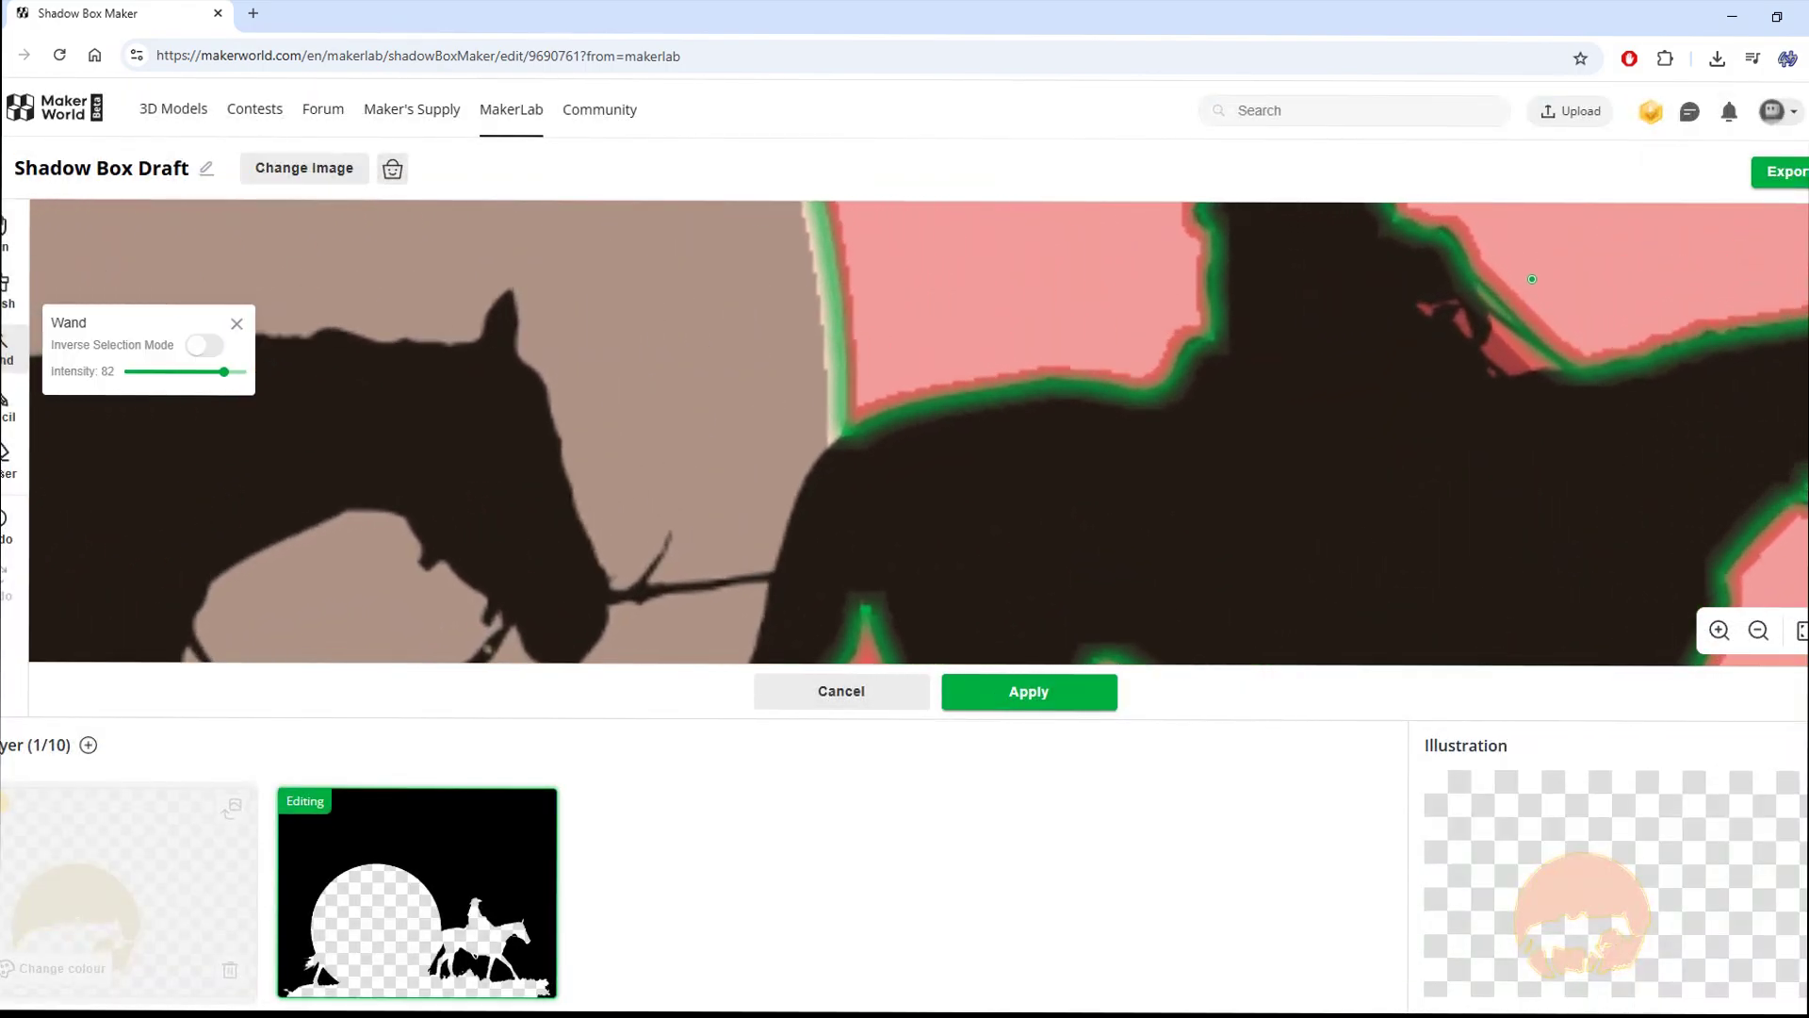
{"action": "left_click", "coordinate": [1511, 367]}
{"action": "scroll", "coordinate": [1292, 465], "scroll_direction": "down", "scroll_amount": 6}
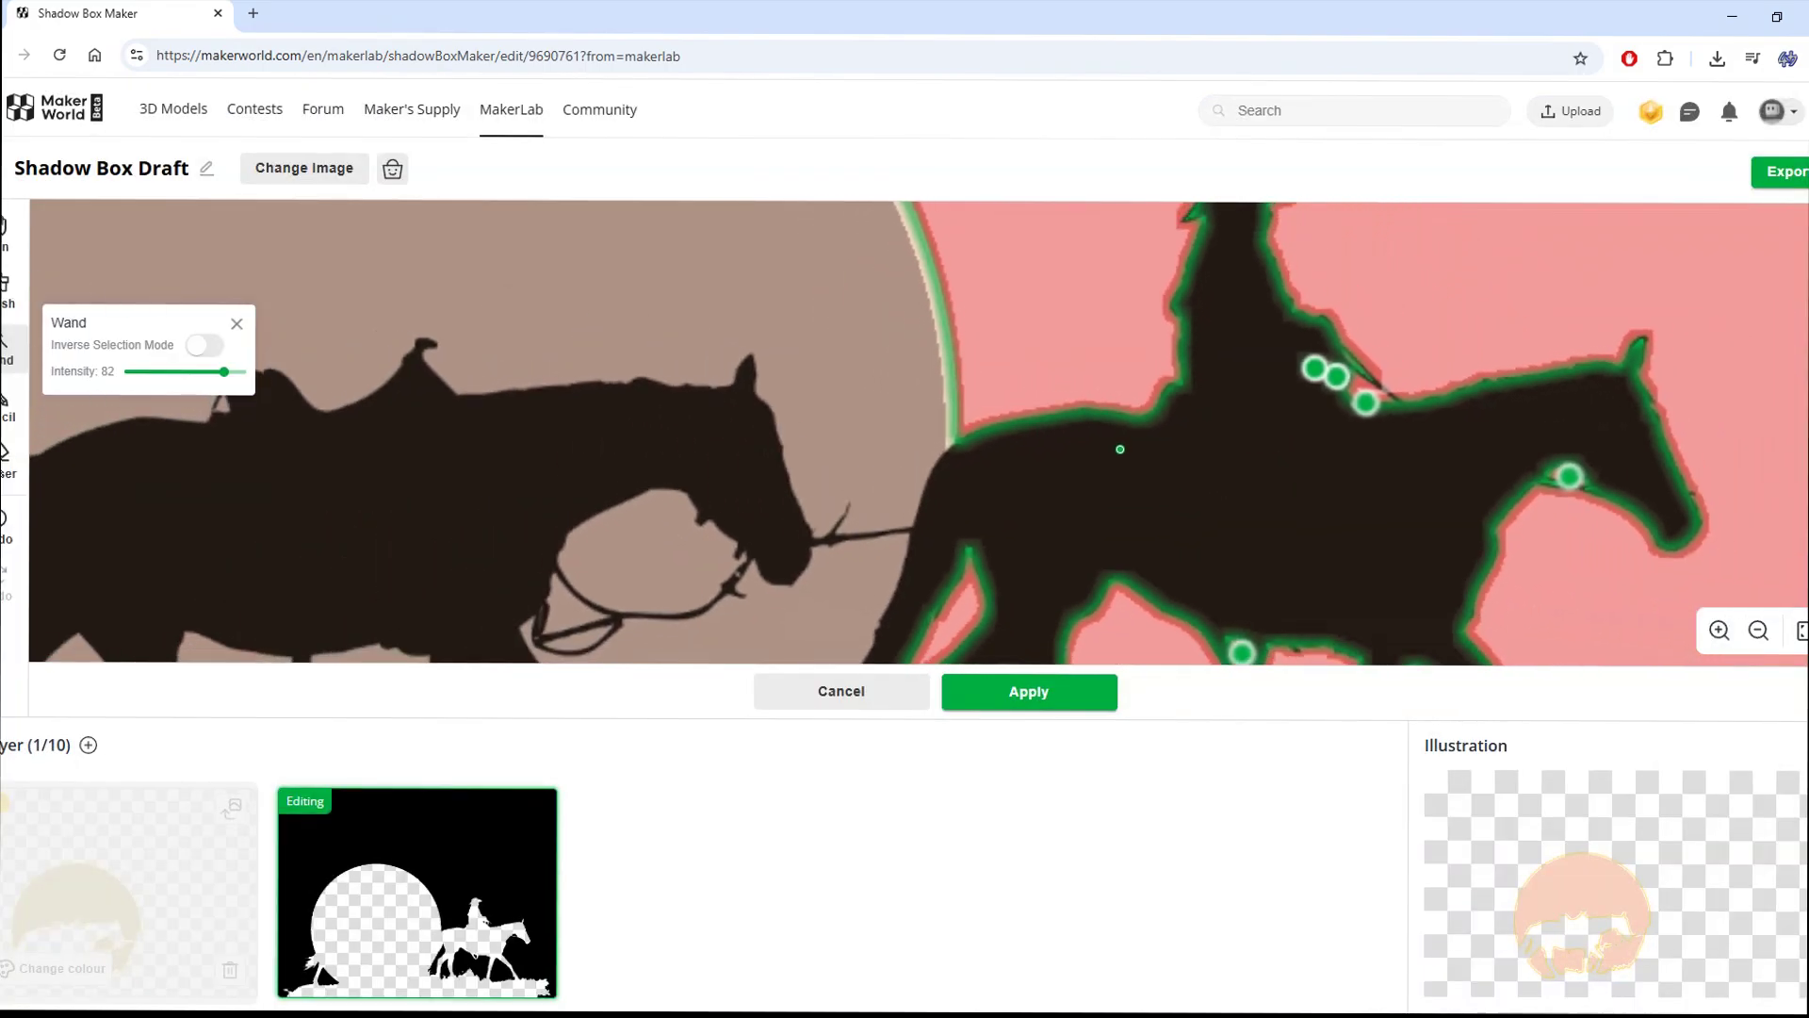
{"action": "left_click", "coordinate": [1029, 691]}
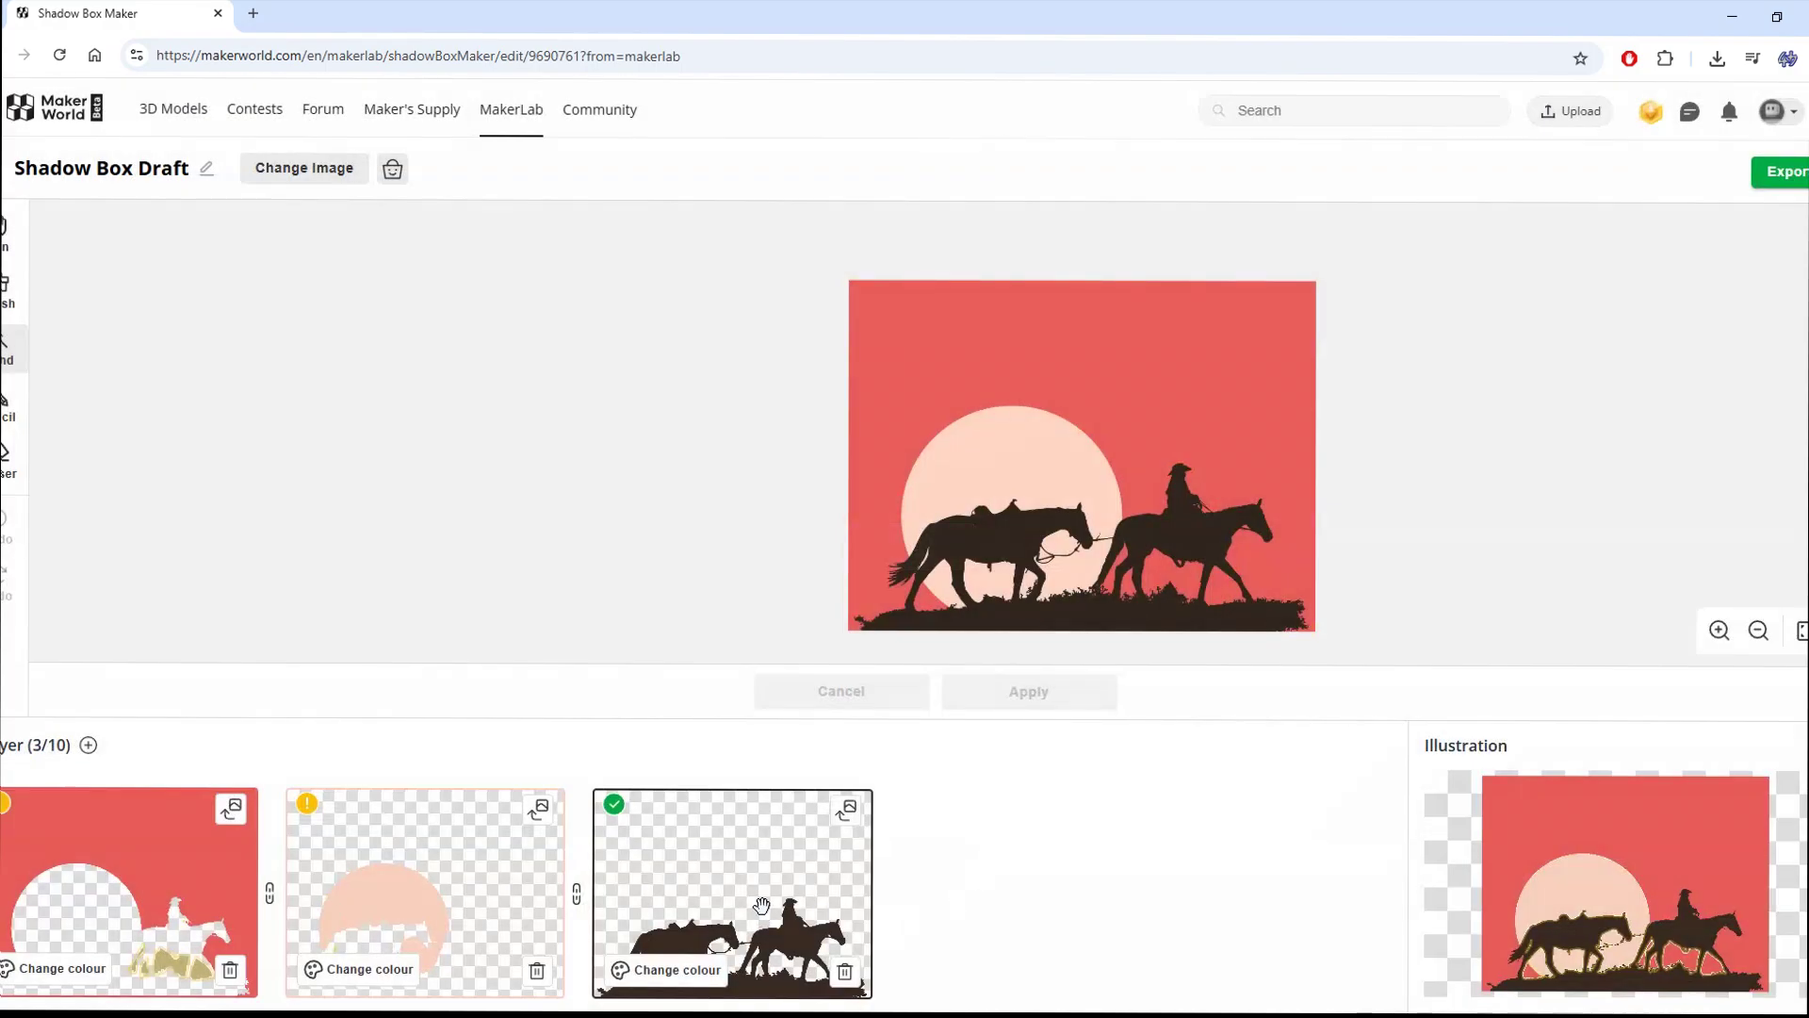
Step: Reorder the layers to put the black horse silhouette first, ahead of the red background and the sun
{"action": "left_click_drag", "start_coordinate": [761, 906], "coordinate": [443, 895]}
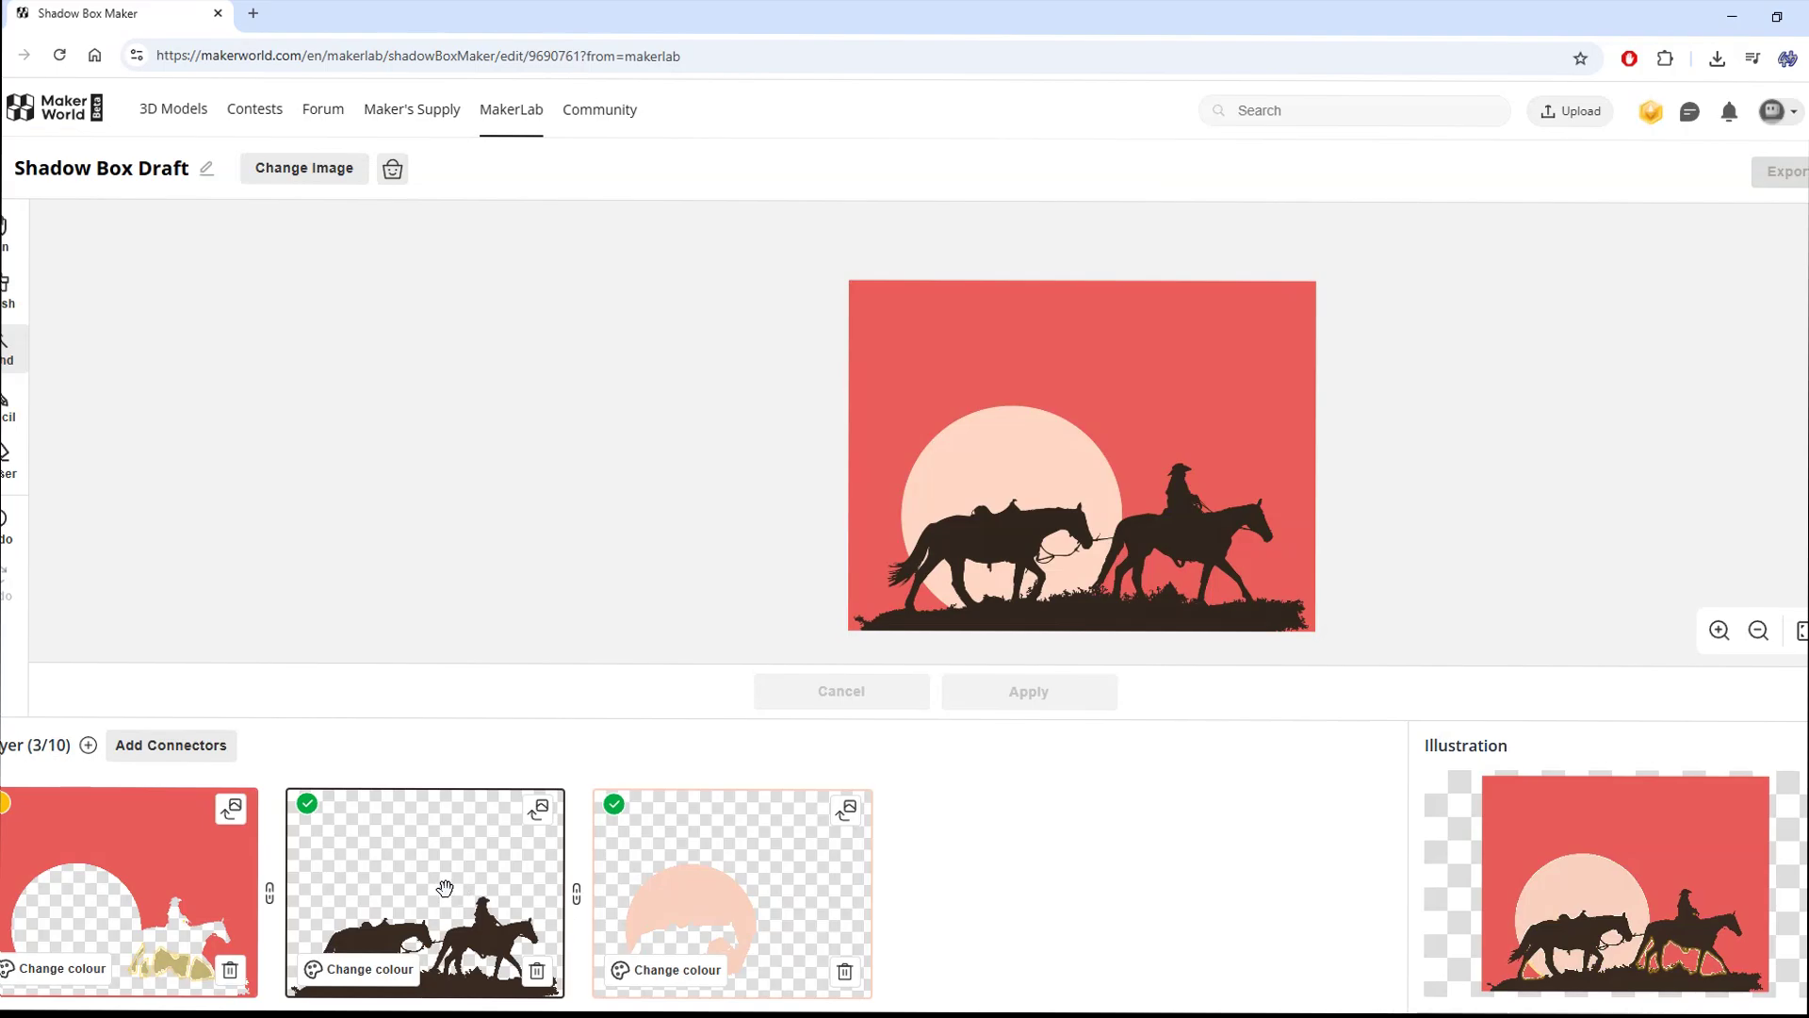
{"action": "left_click_drag", "start_coordinate": [439, 883], "coordinate": [151, 893]}
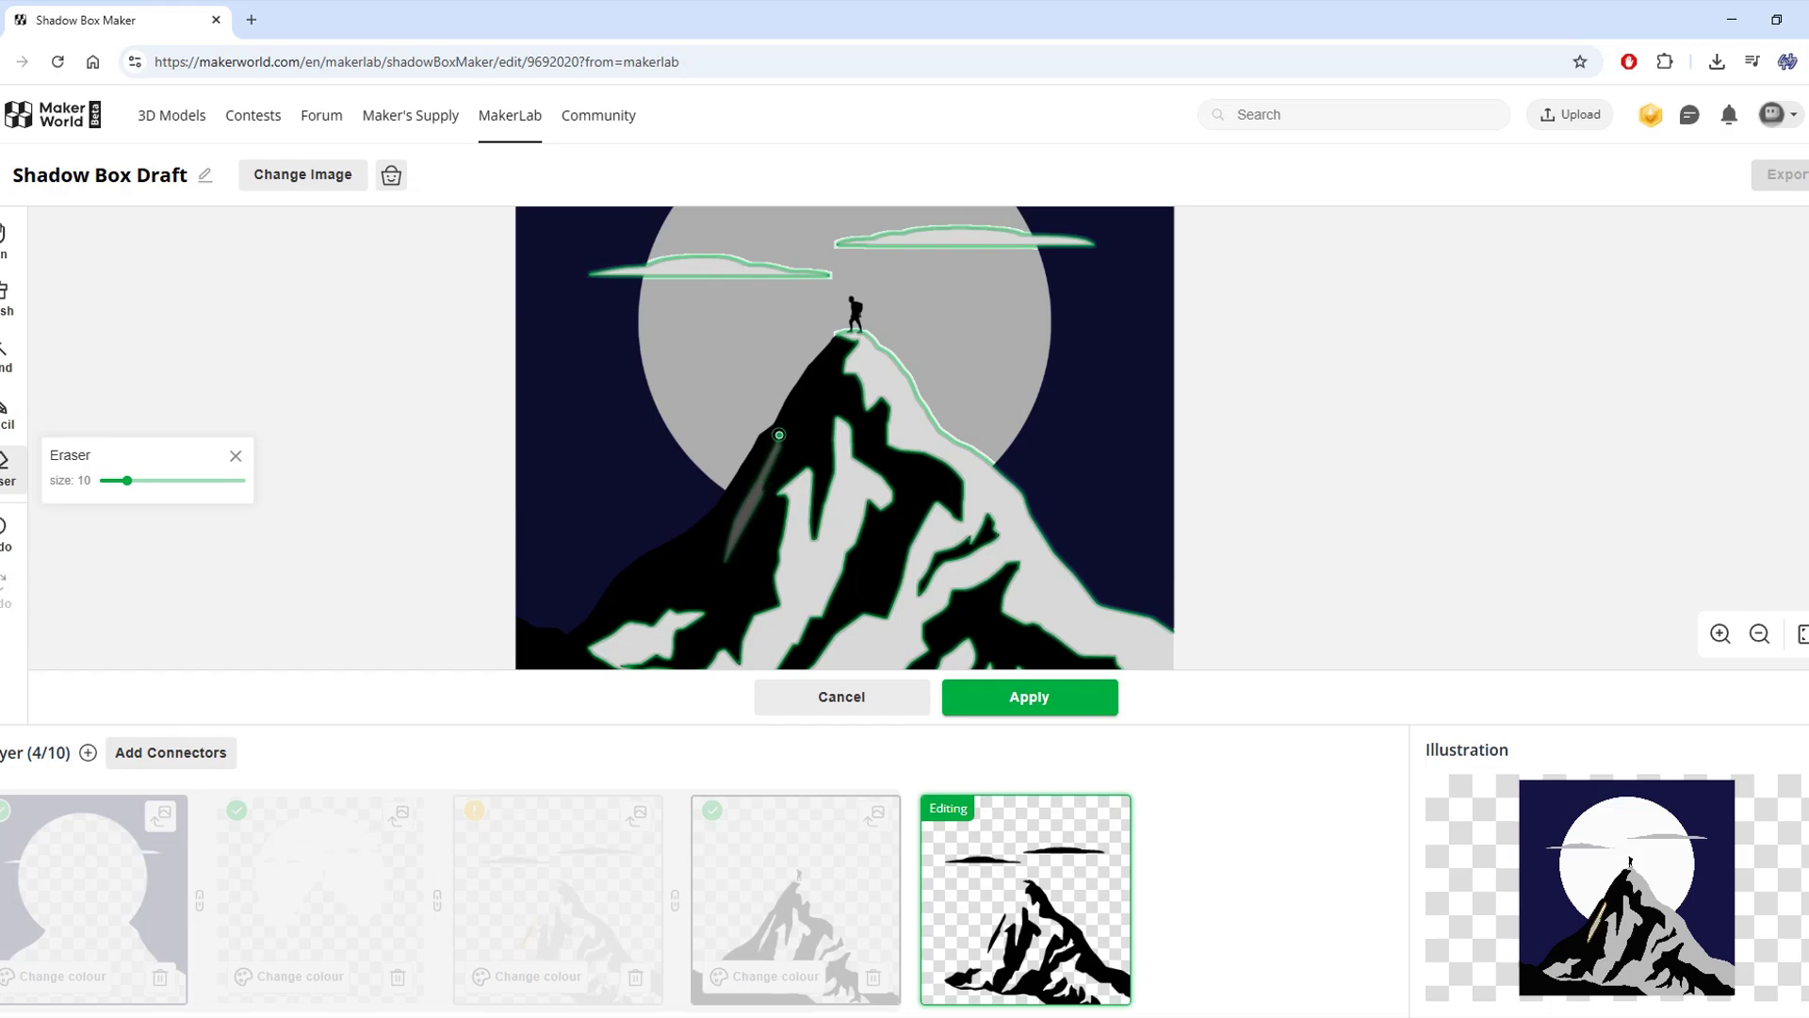
Step: Erase the detached sliver on the mountain's dark slope from the grey layer, apply it, and delete the flagged original grey layer
{"action": "left_click_drag", "start_coordinate": [726, 561], "coordinate": [727, 560]}
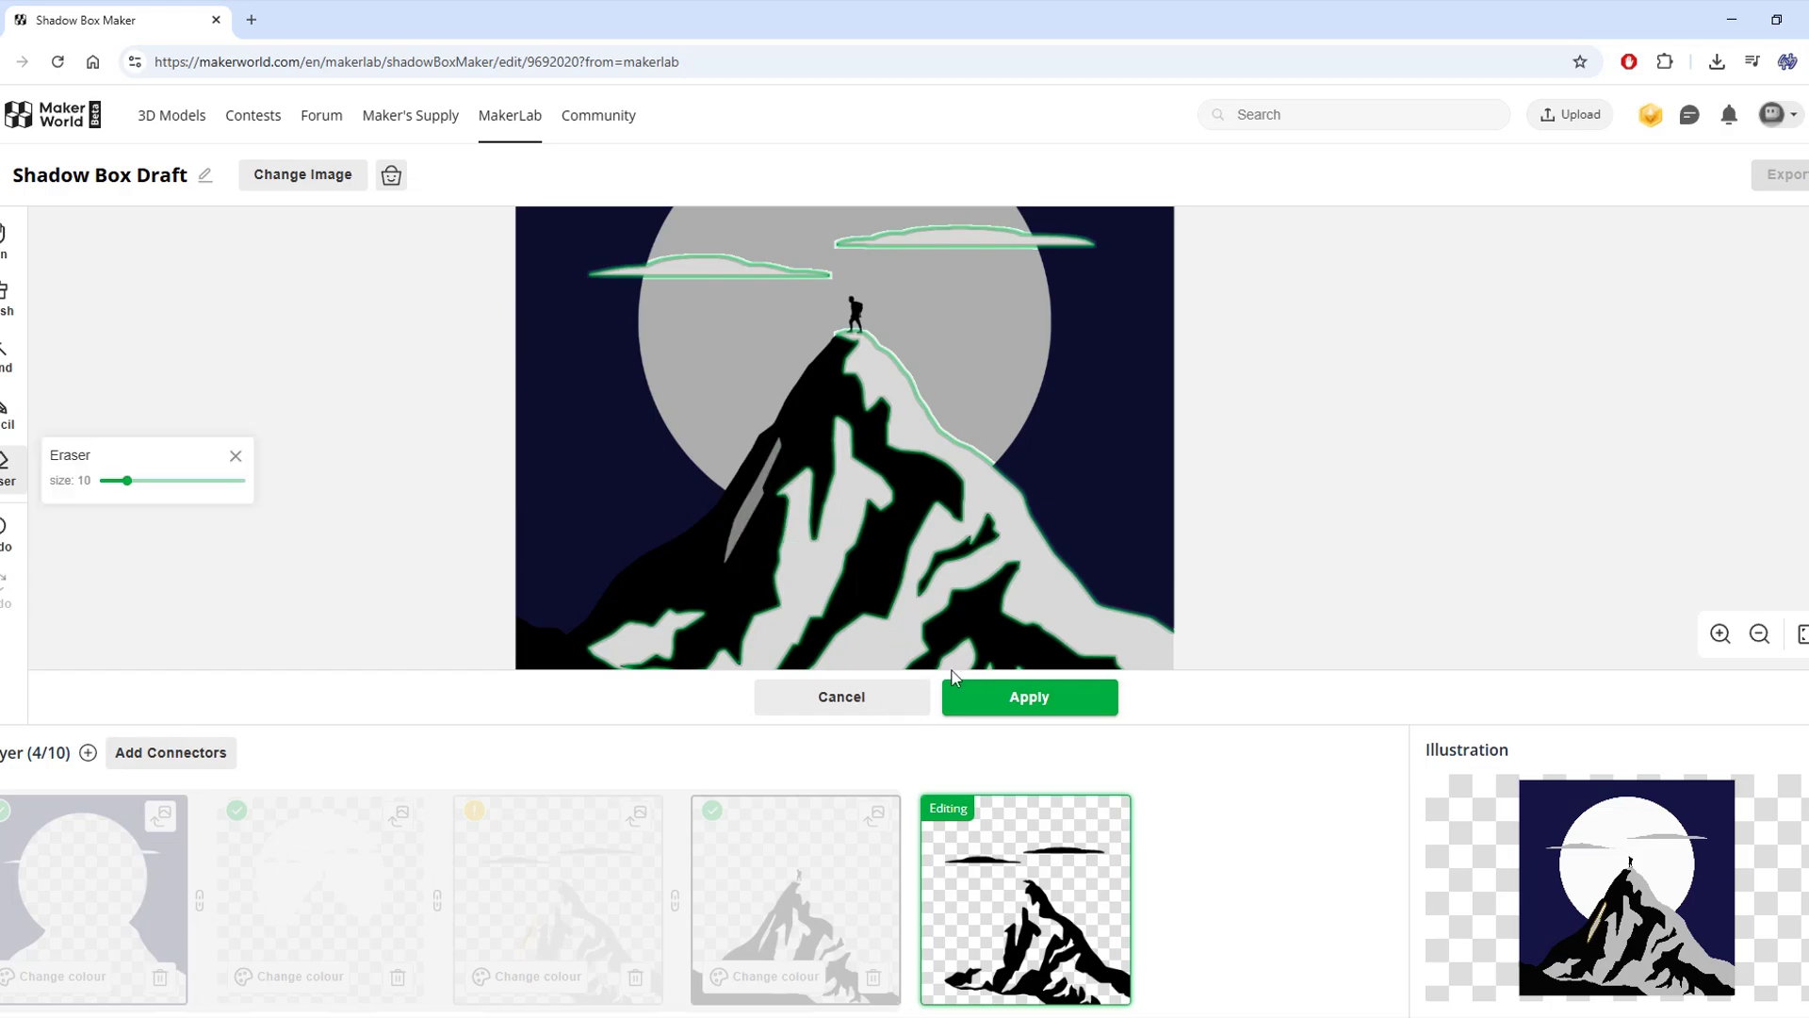
{"action": "left_click", "coordinate": [989, 696]}
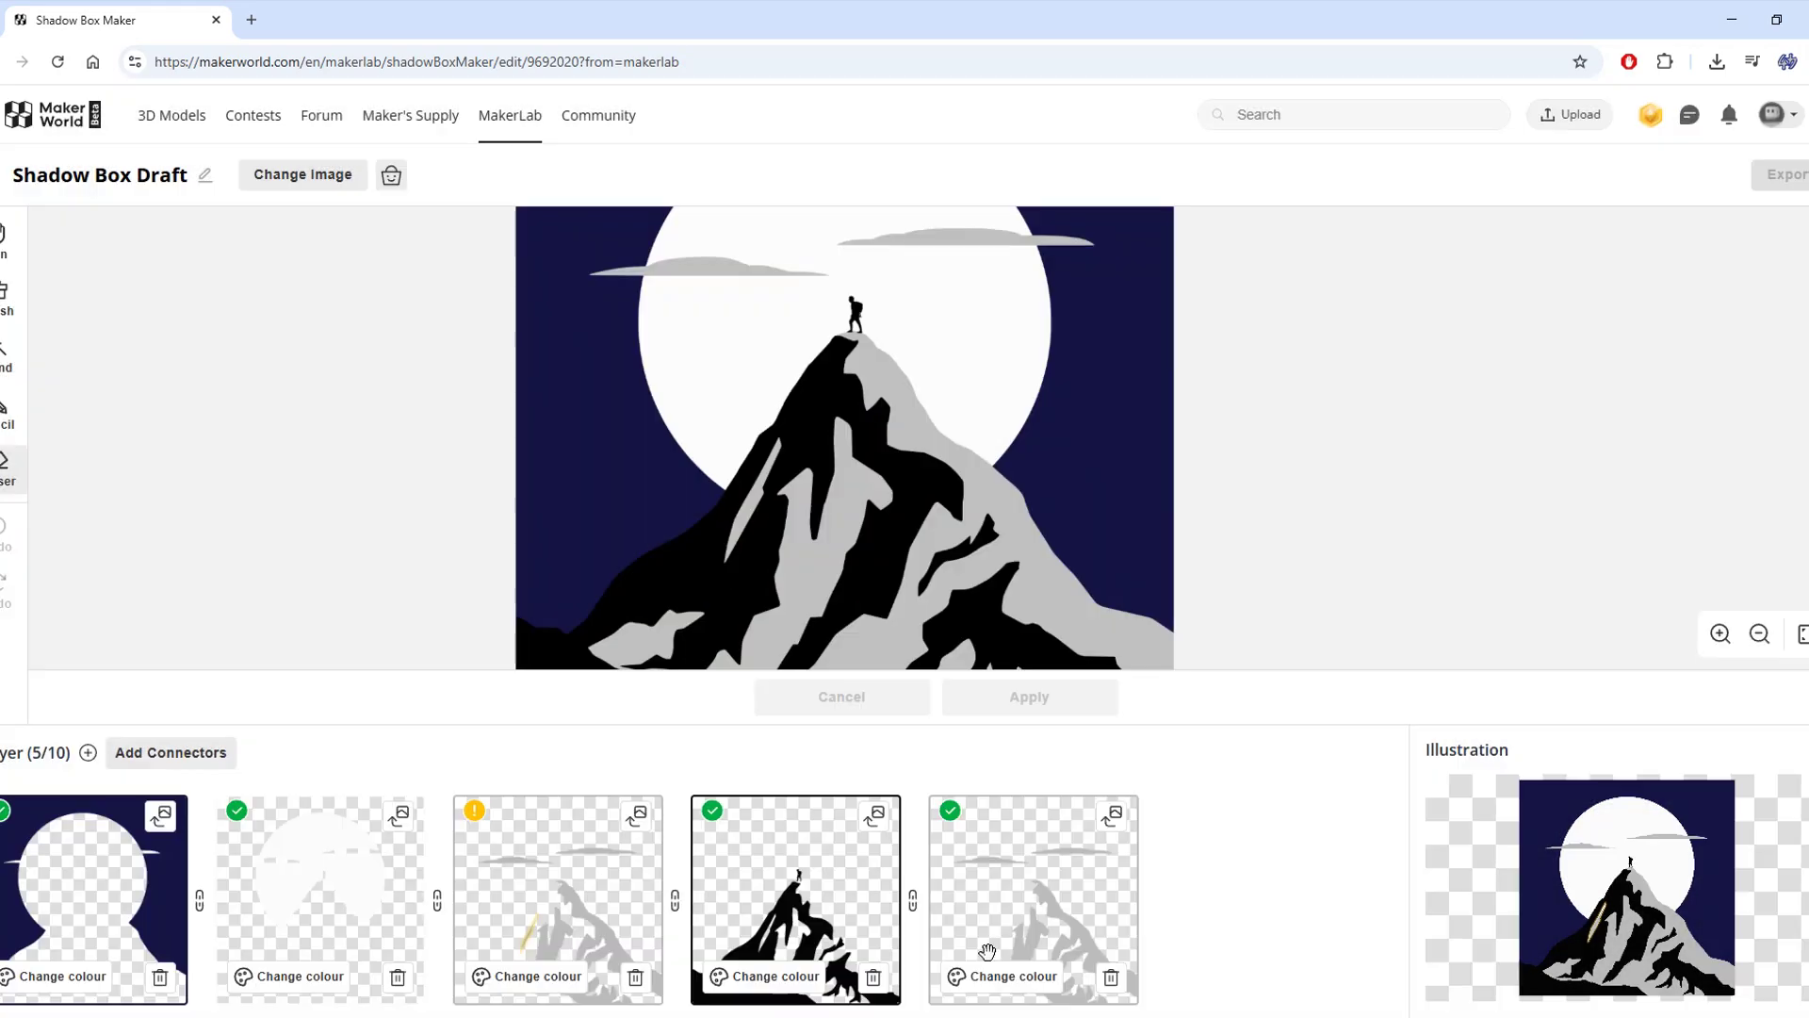
{"action": "left_click", "coordinate": [636, 978]}
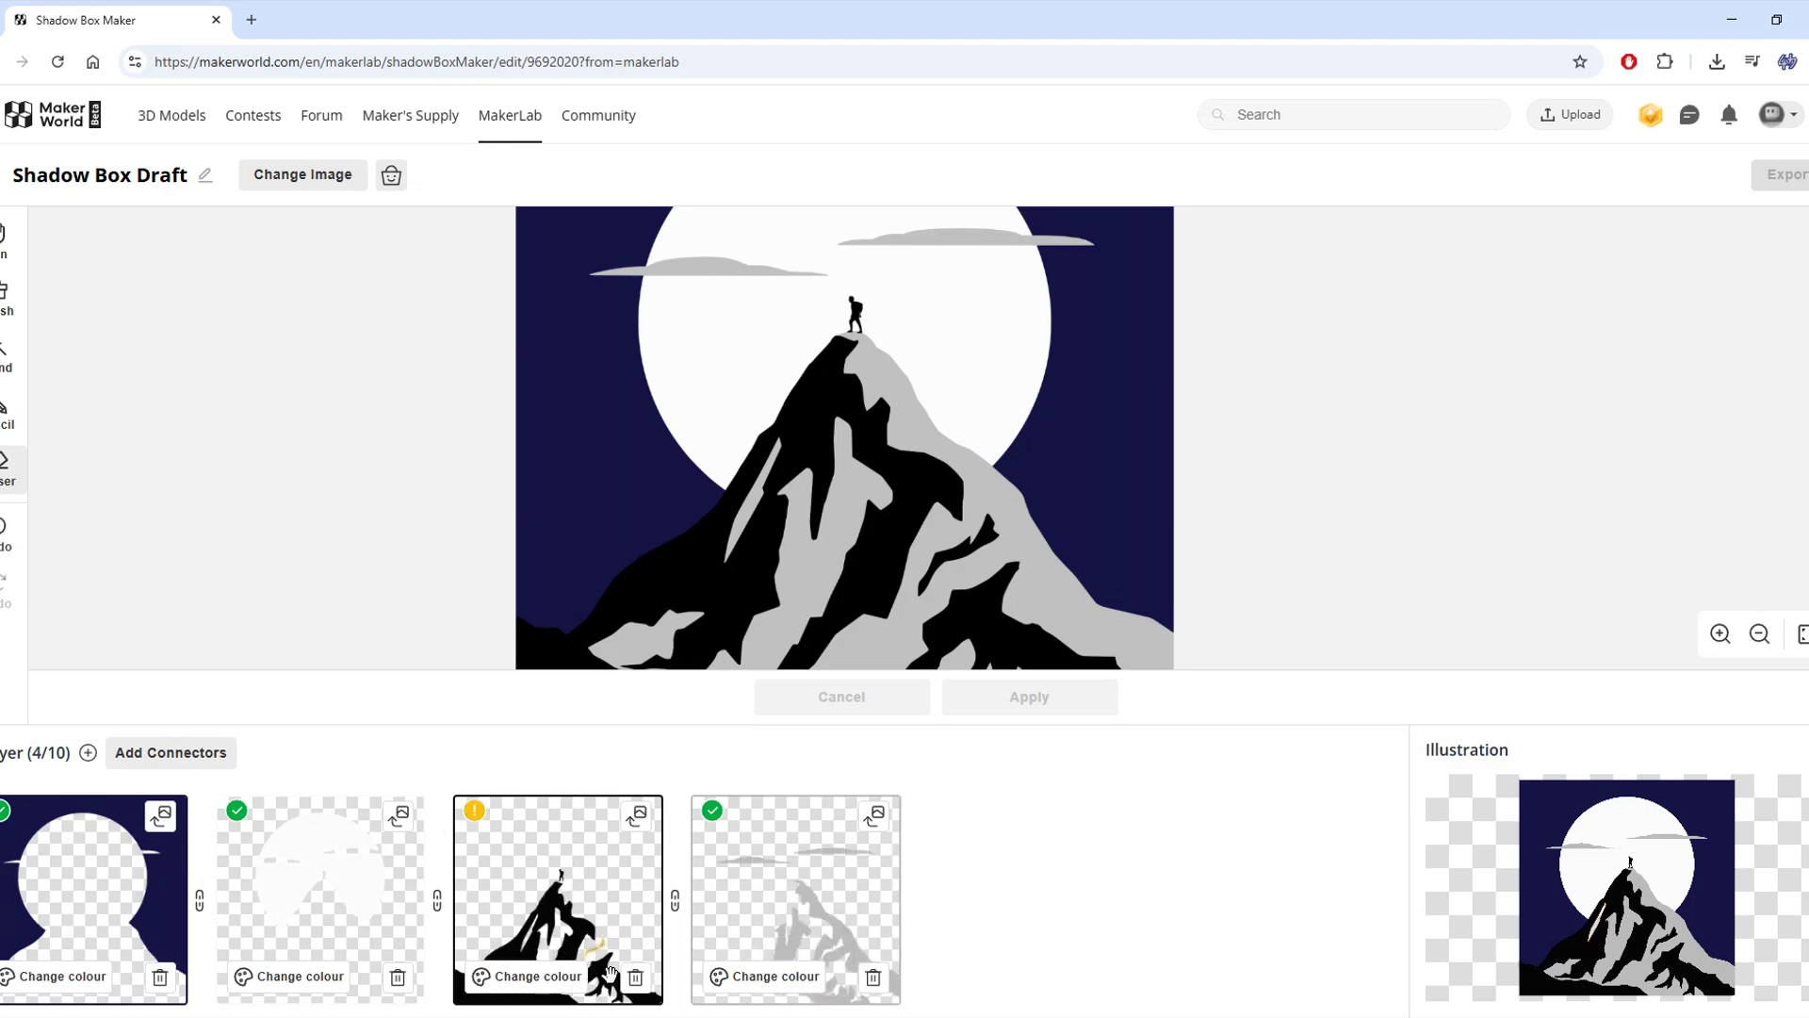
Step: Recreate the black mountain layer with the grey sliver on its slope included, and delete the flagged original black layer
{"action": "left_click", "coordinate": [611, 959]}
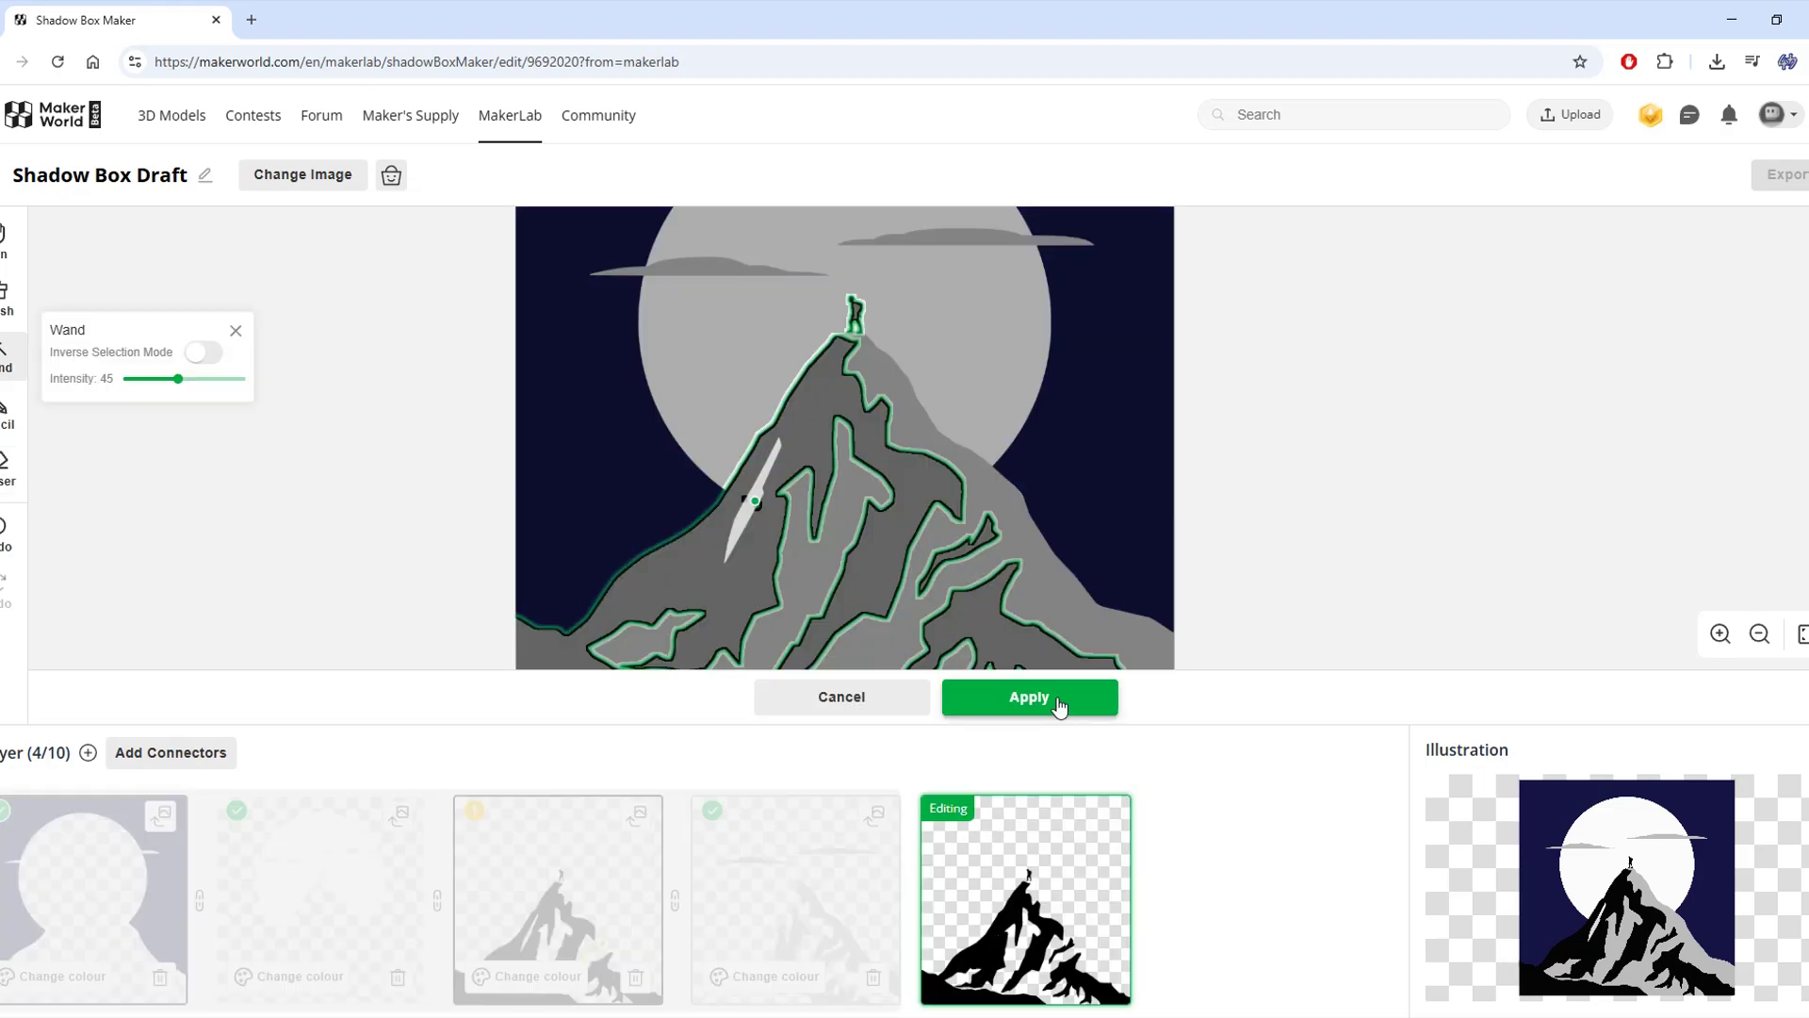
{"action": "left_click", "coordinate": [1057, 699]}
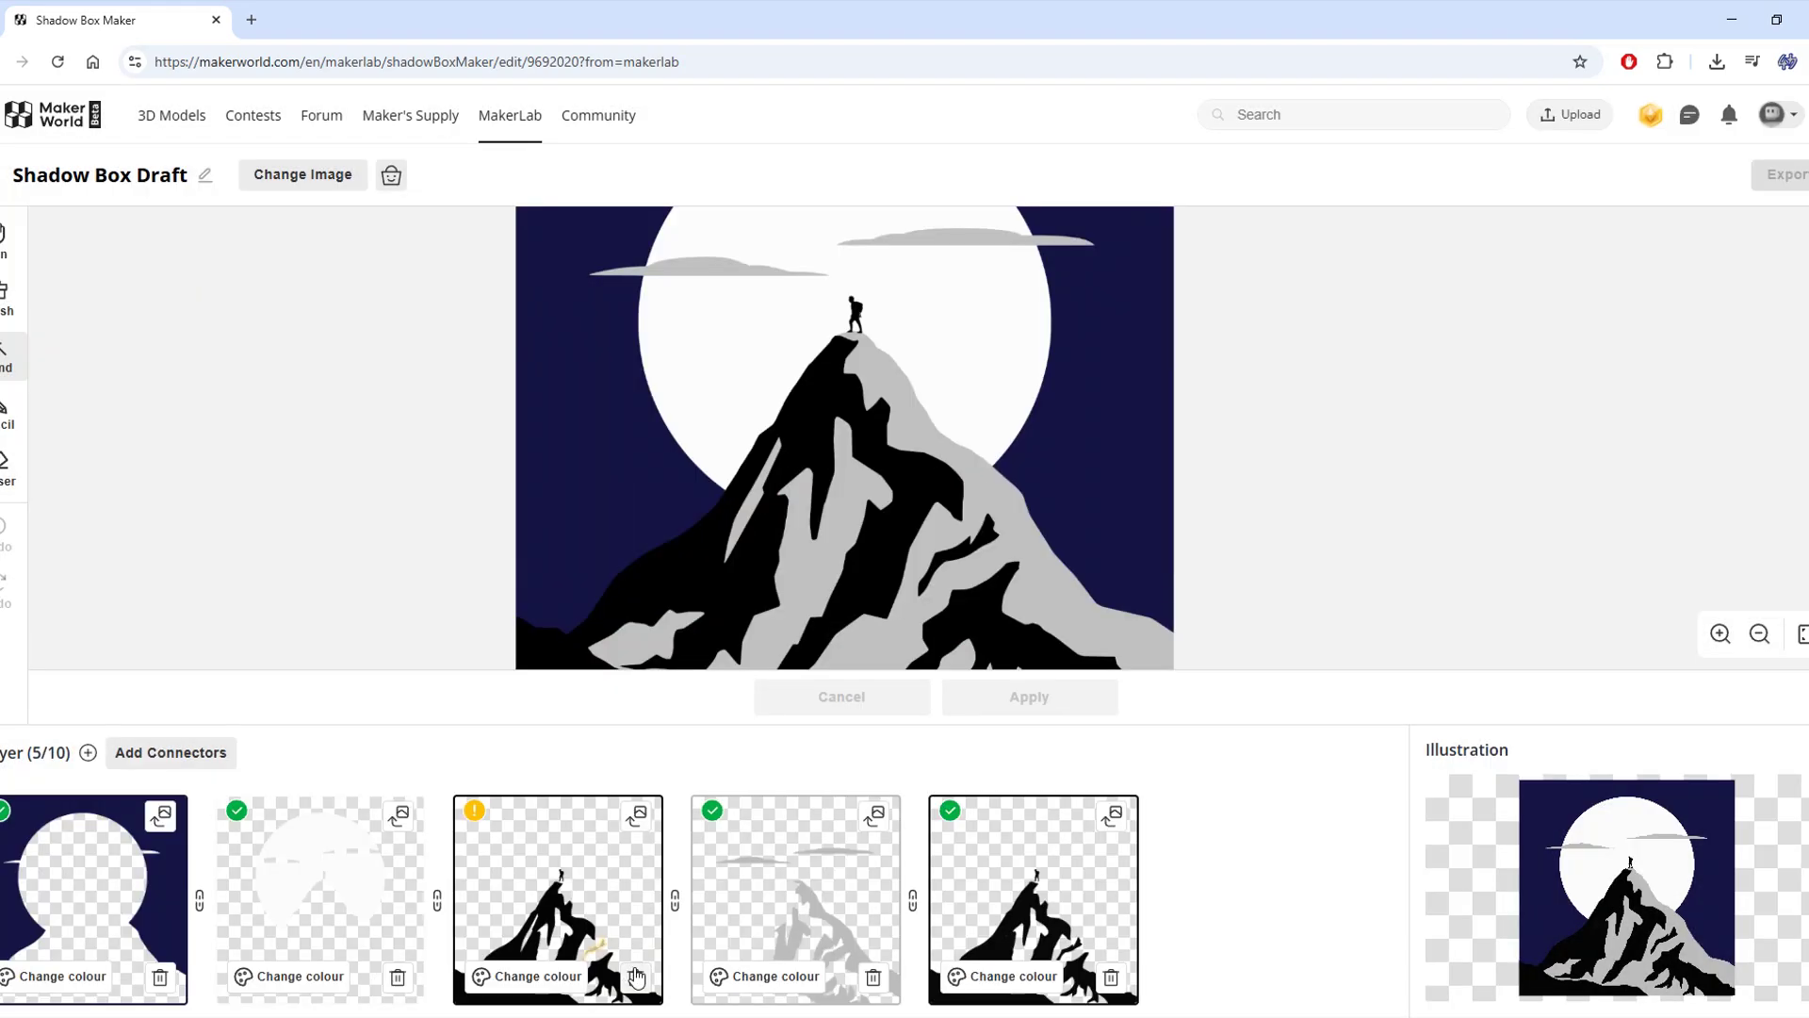
{"action": "left_click", "coordinate": [636, 978]}
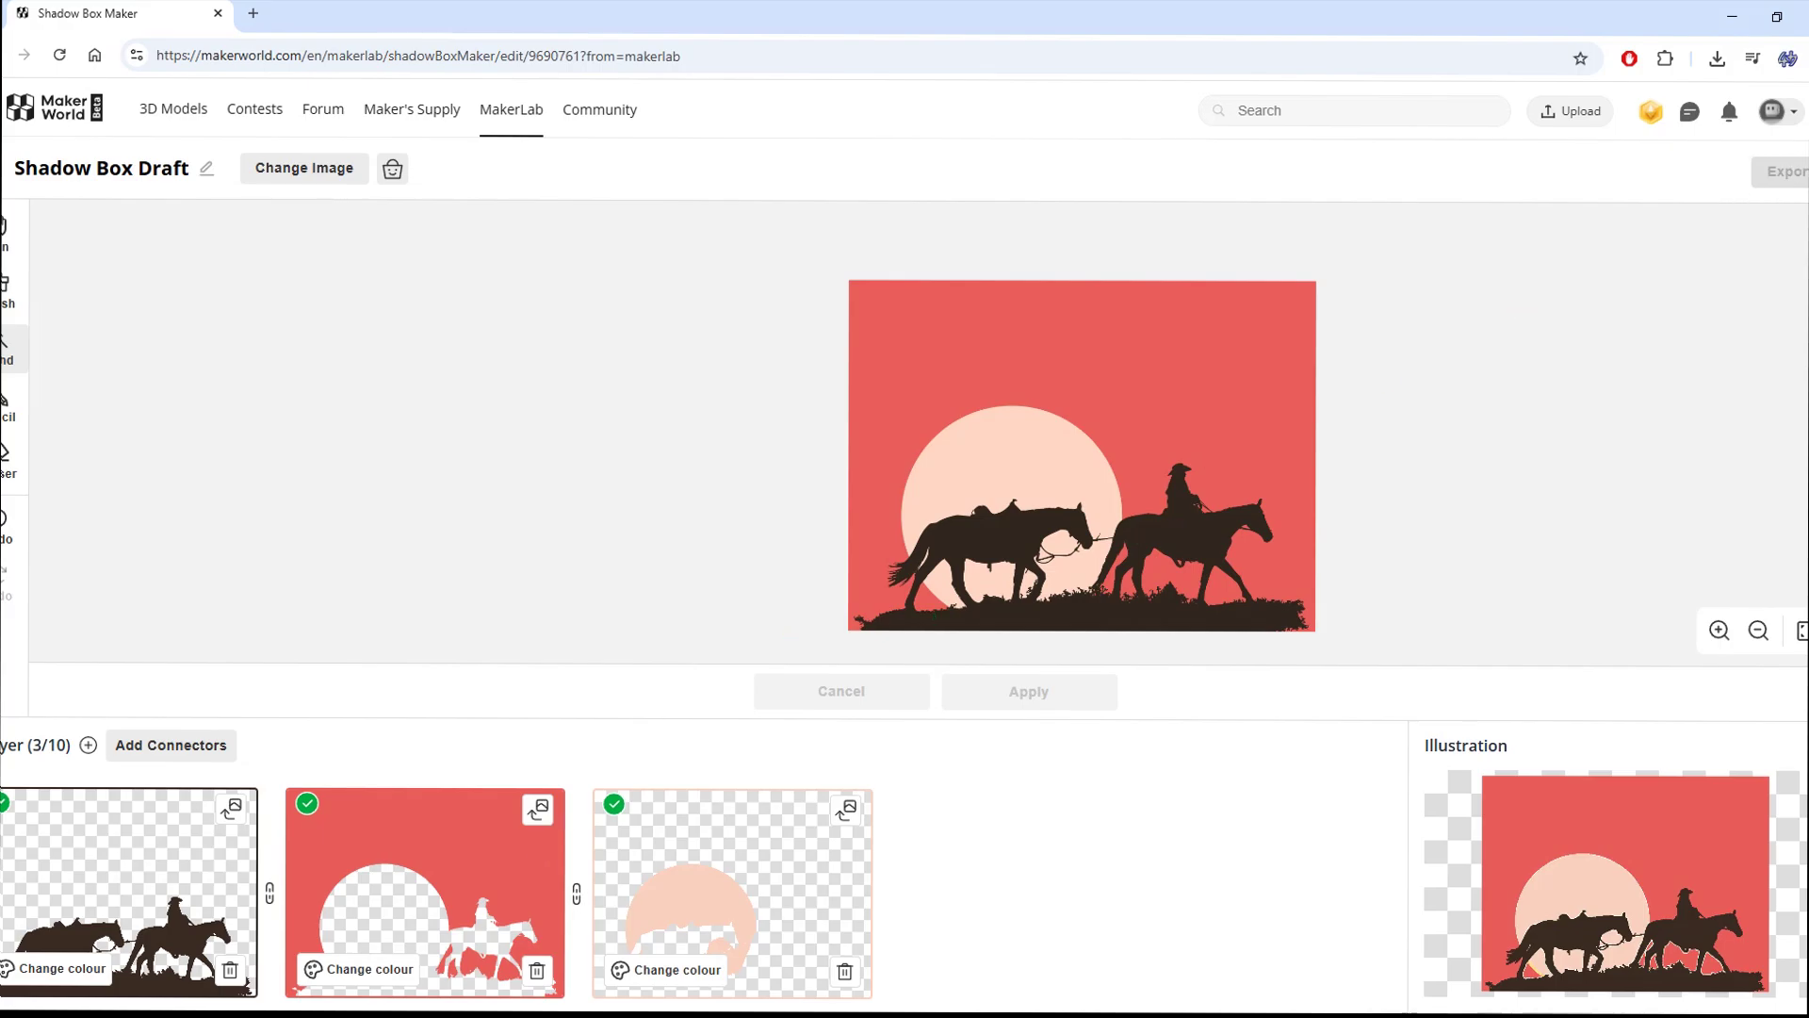
Step: Add connectors to the horse shadow box layers and export the model in Multi-Color Mode, viewing its 3D preview
{"action": "left_click", "coordinate": [189, 745]}
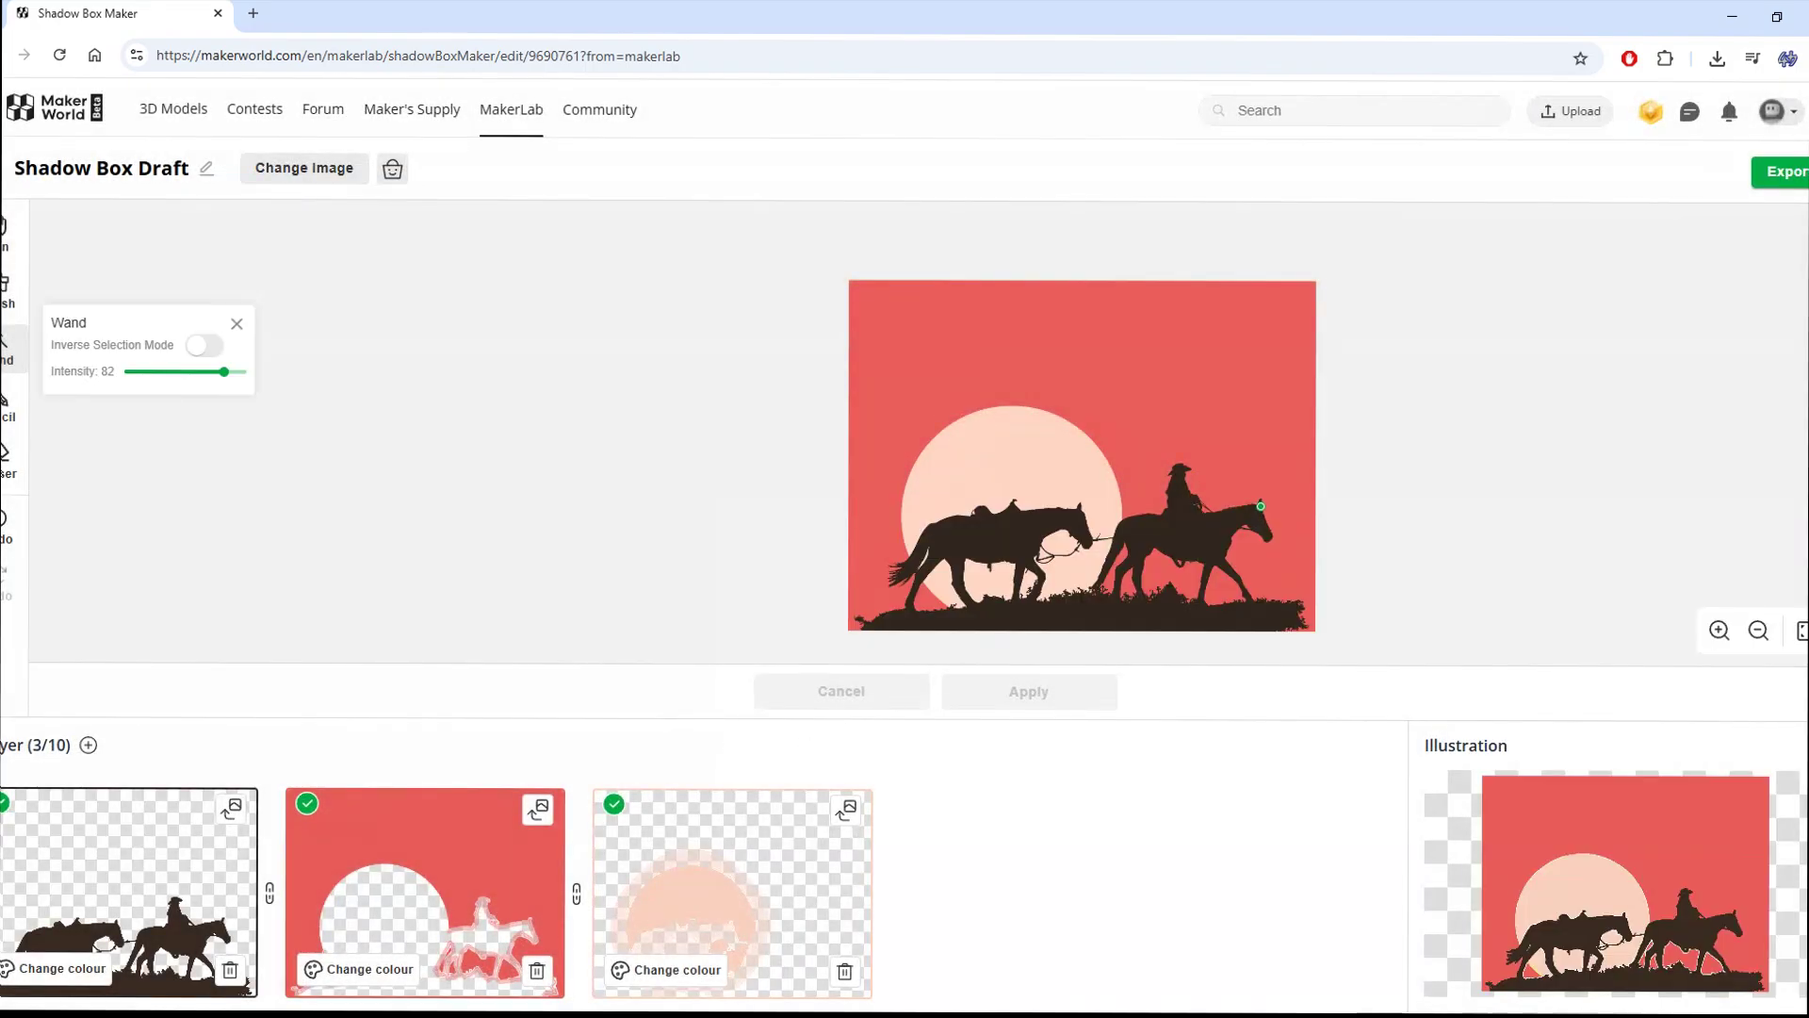
{"action": "left_click", "coordinate": [1797, 174]}
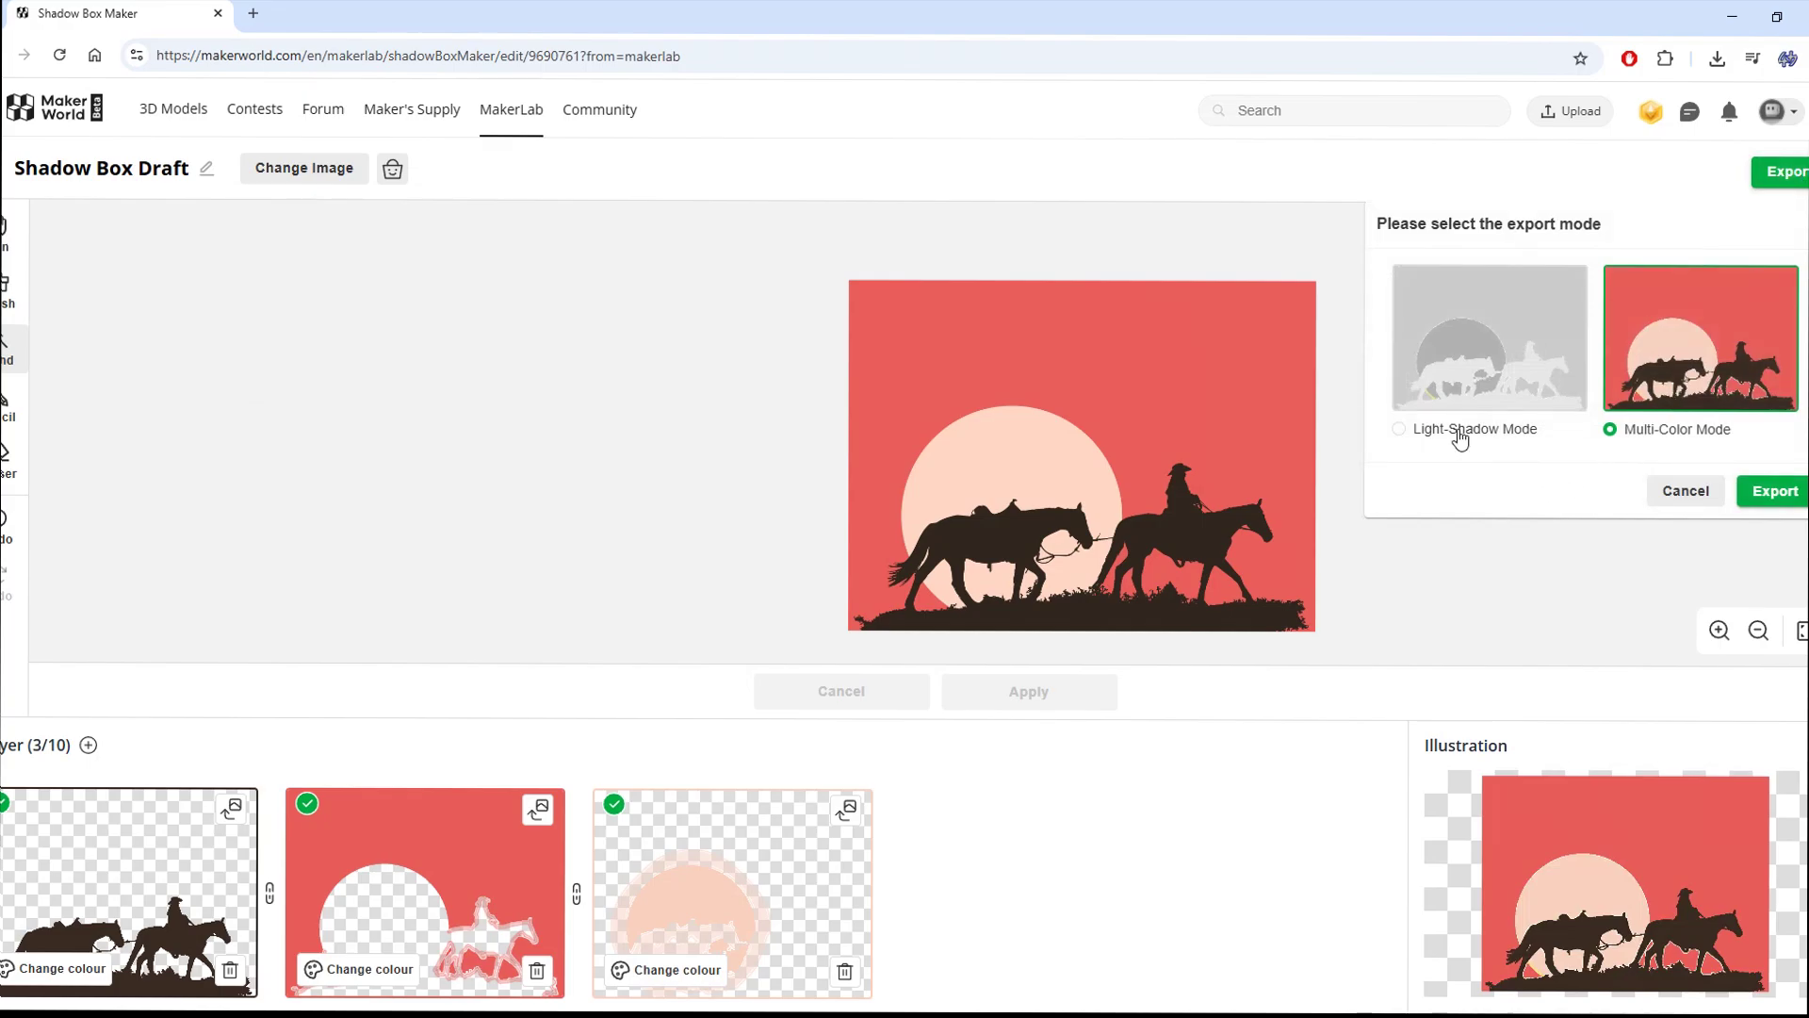
{"action": "left_click", "coordinate": [1765, 494]}
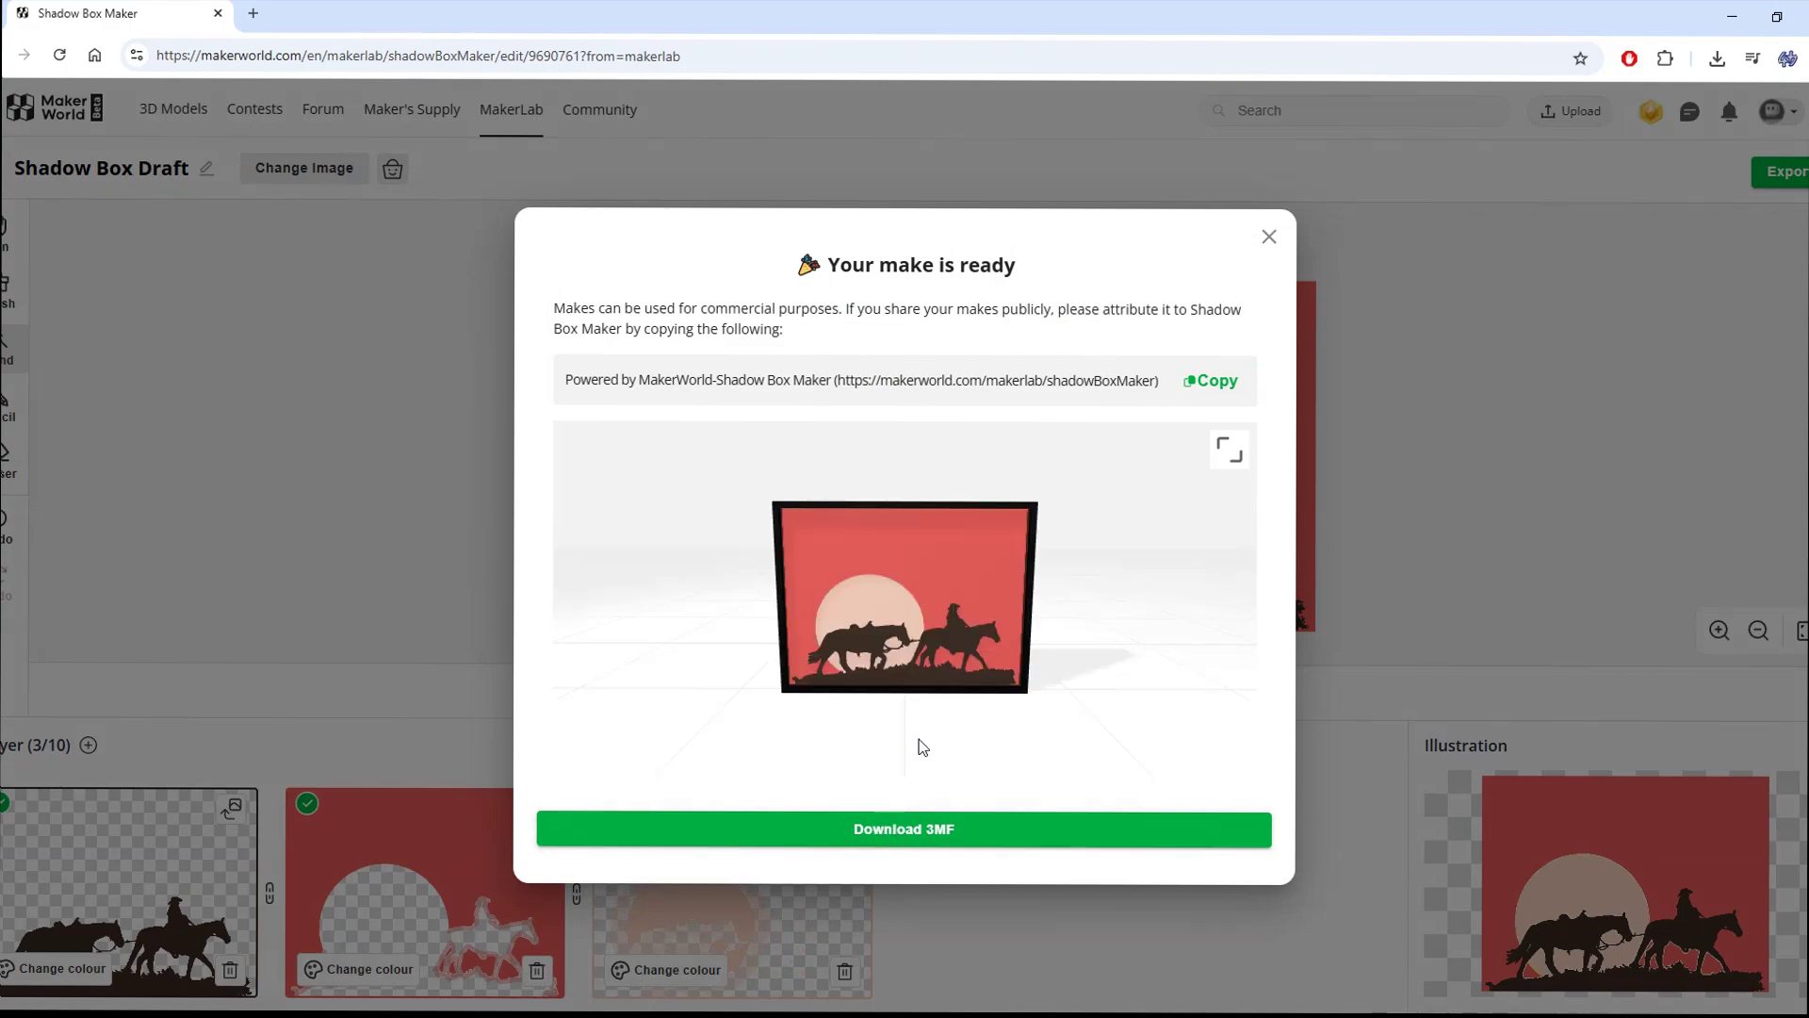
{"action": "mouse_move", "coordinate": [936, 738]}
{"action": "left_mouse_down"}
{"action": "mouse_move", "coordinate": [885, 715]}
{"action": "mouse_move", "coordinate": [980, 696]}
{"action": "mouse_move", "coordinate": [1009, 743]}
{"action": "mouse_move", "coordinate": [971, 725]}
{"action": "mouse_move", "coordinate": [965, 776]}
{"action": "mouse_move", "coordinate": [952, 726]}
{"action": "left_mouse_up"}
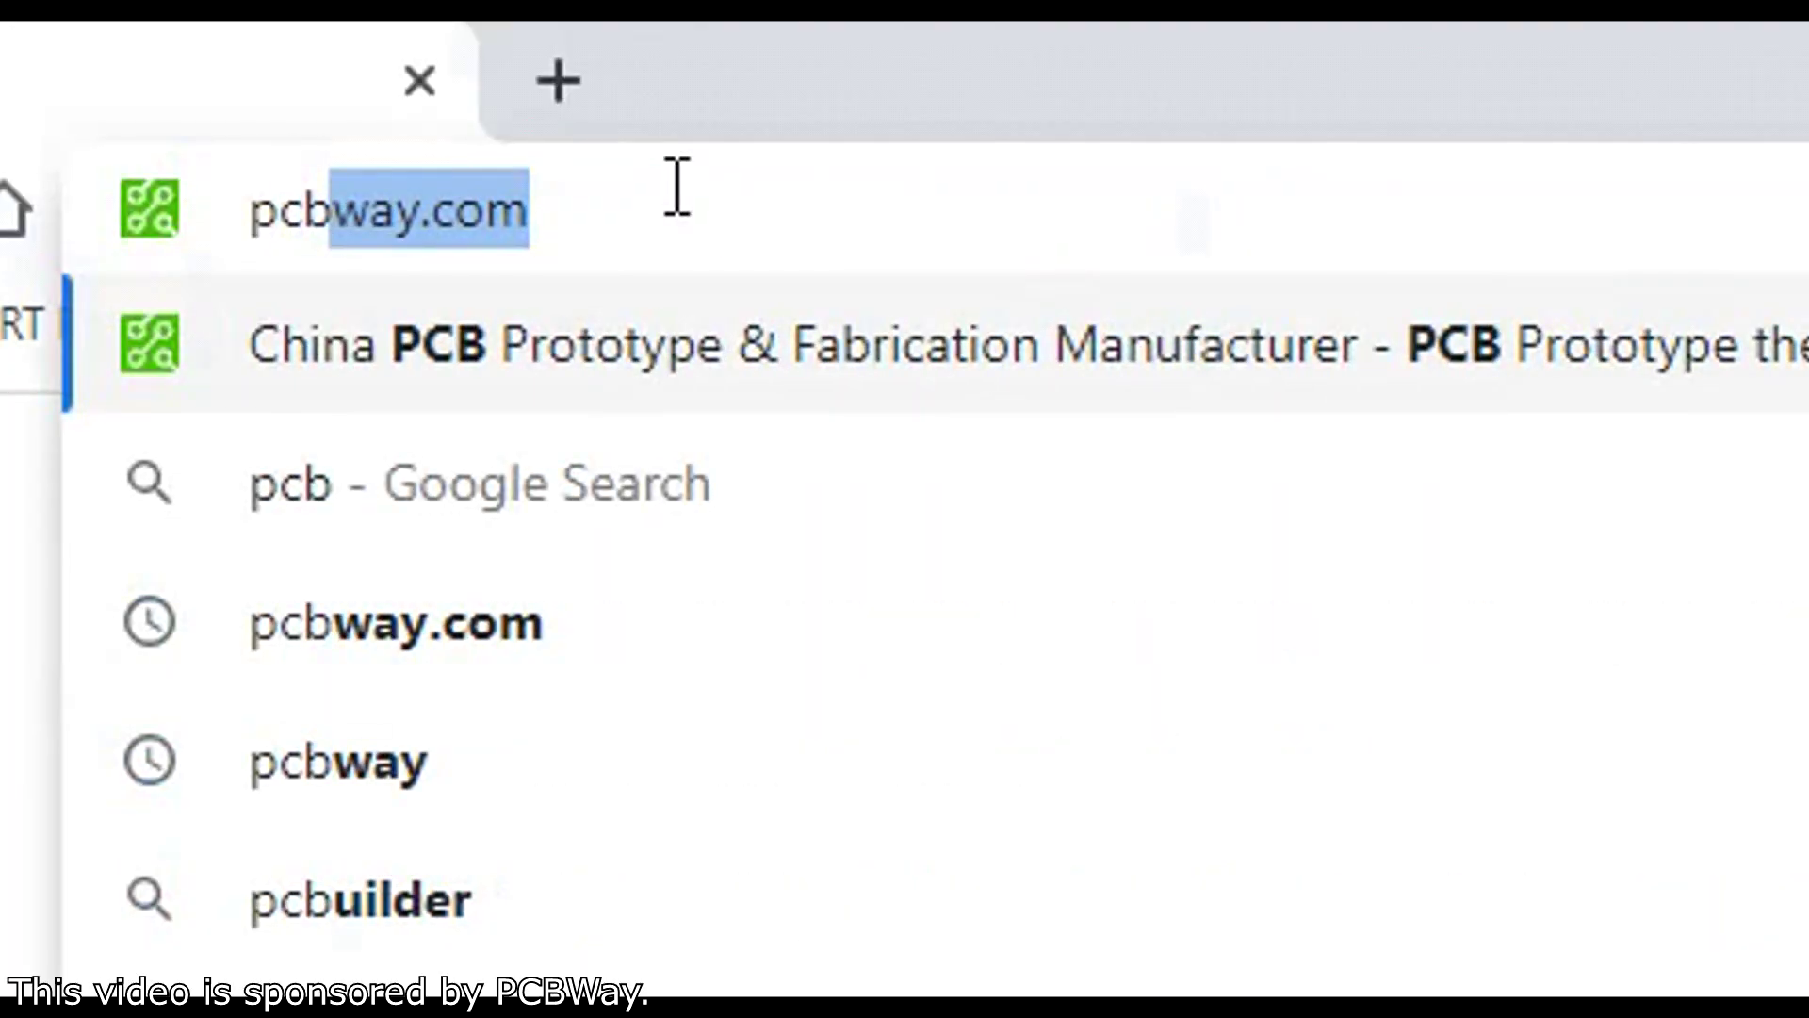
Step: Open pcbway.com and view its CNC and 3D printing services
{"action": "key", "text": "End"}
{"action": "key", "text": "Return"}
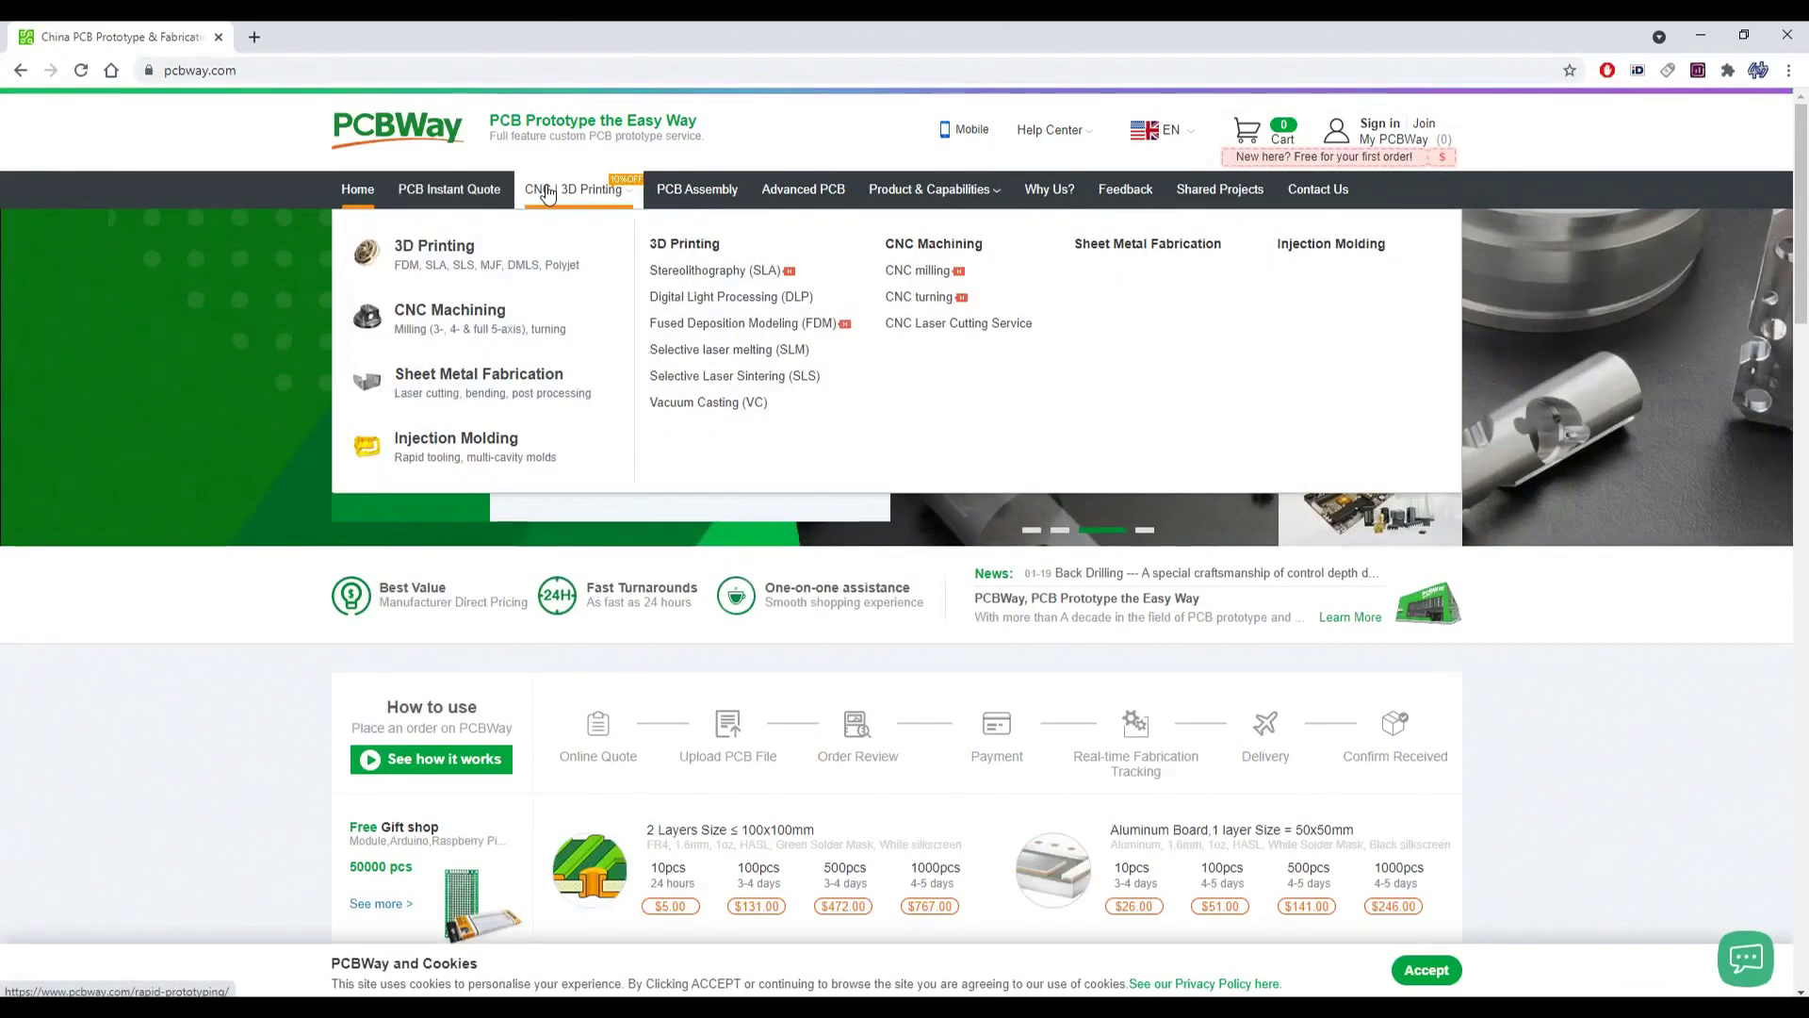
{"action": "left_click", "coordinate": [548, 188]}
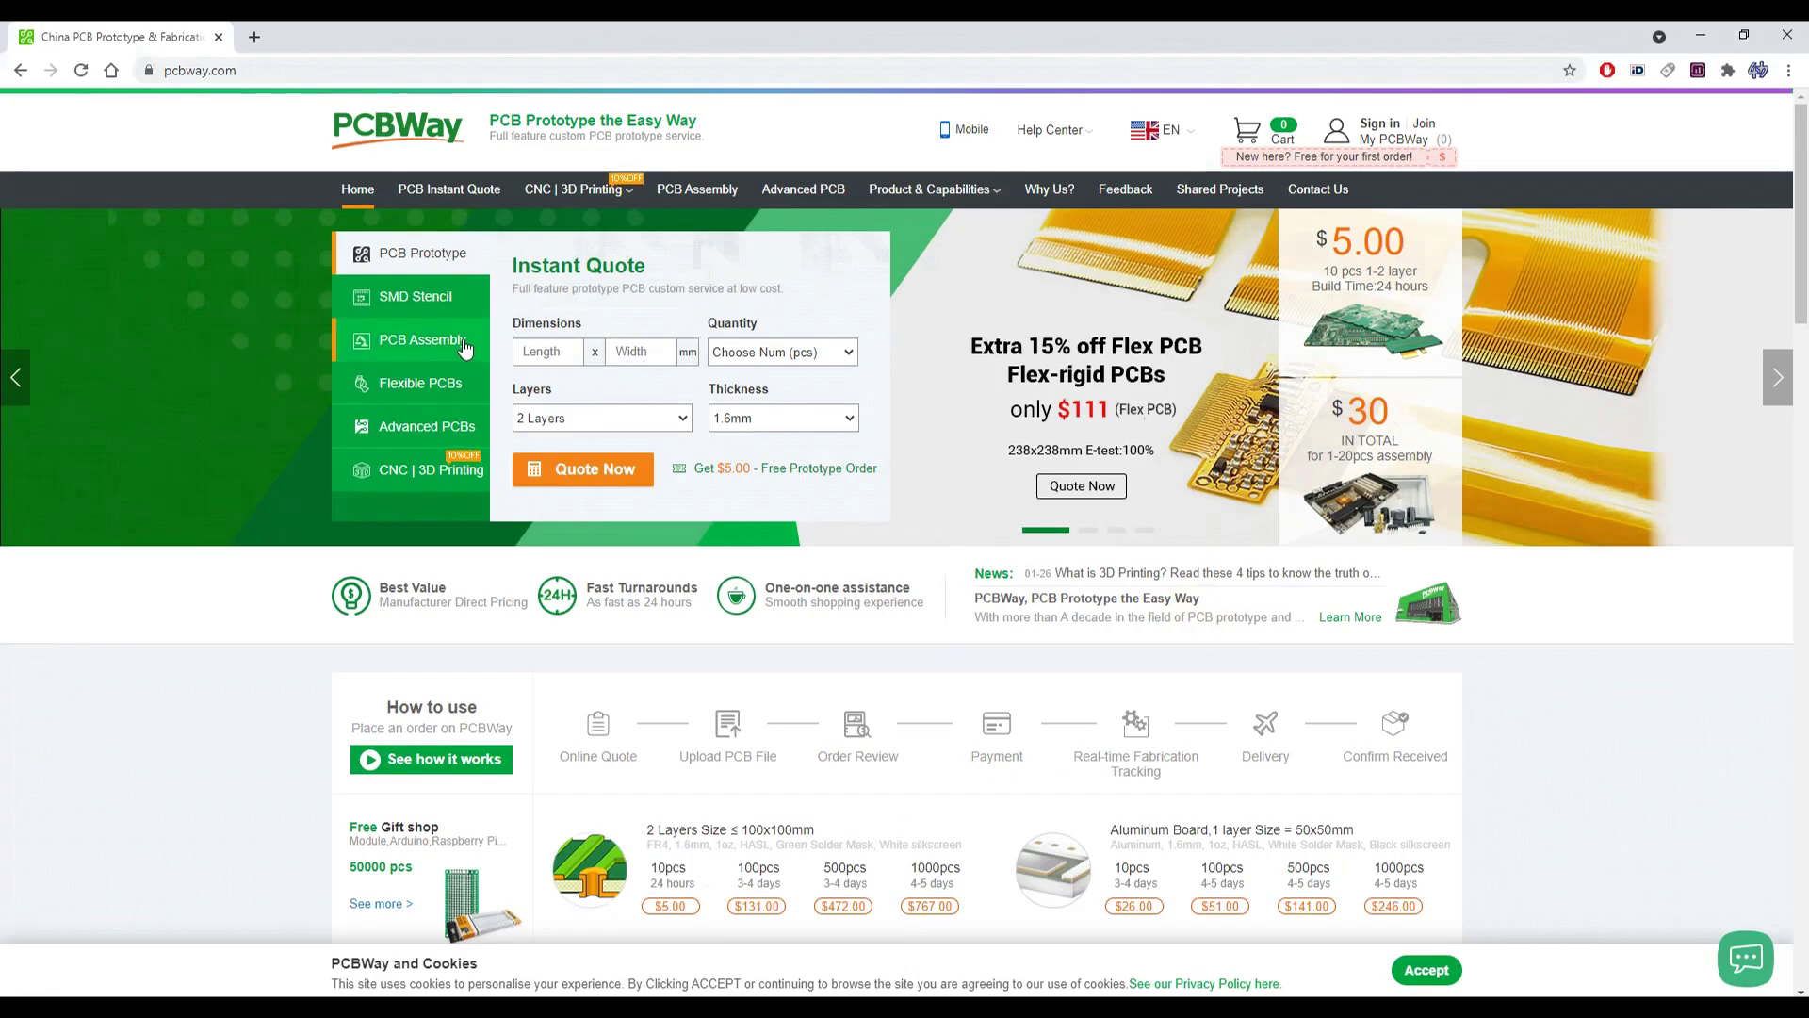
Step: Look through the quote forms for PCB assembly, SMD stencils, flexible PCBs, advanced PCBs and CNC | 3D Printing
{"action": "left_click", "coordinate": [463, 344]}
{"action": "left_click", "coordinate": [459, 311]}
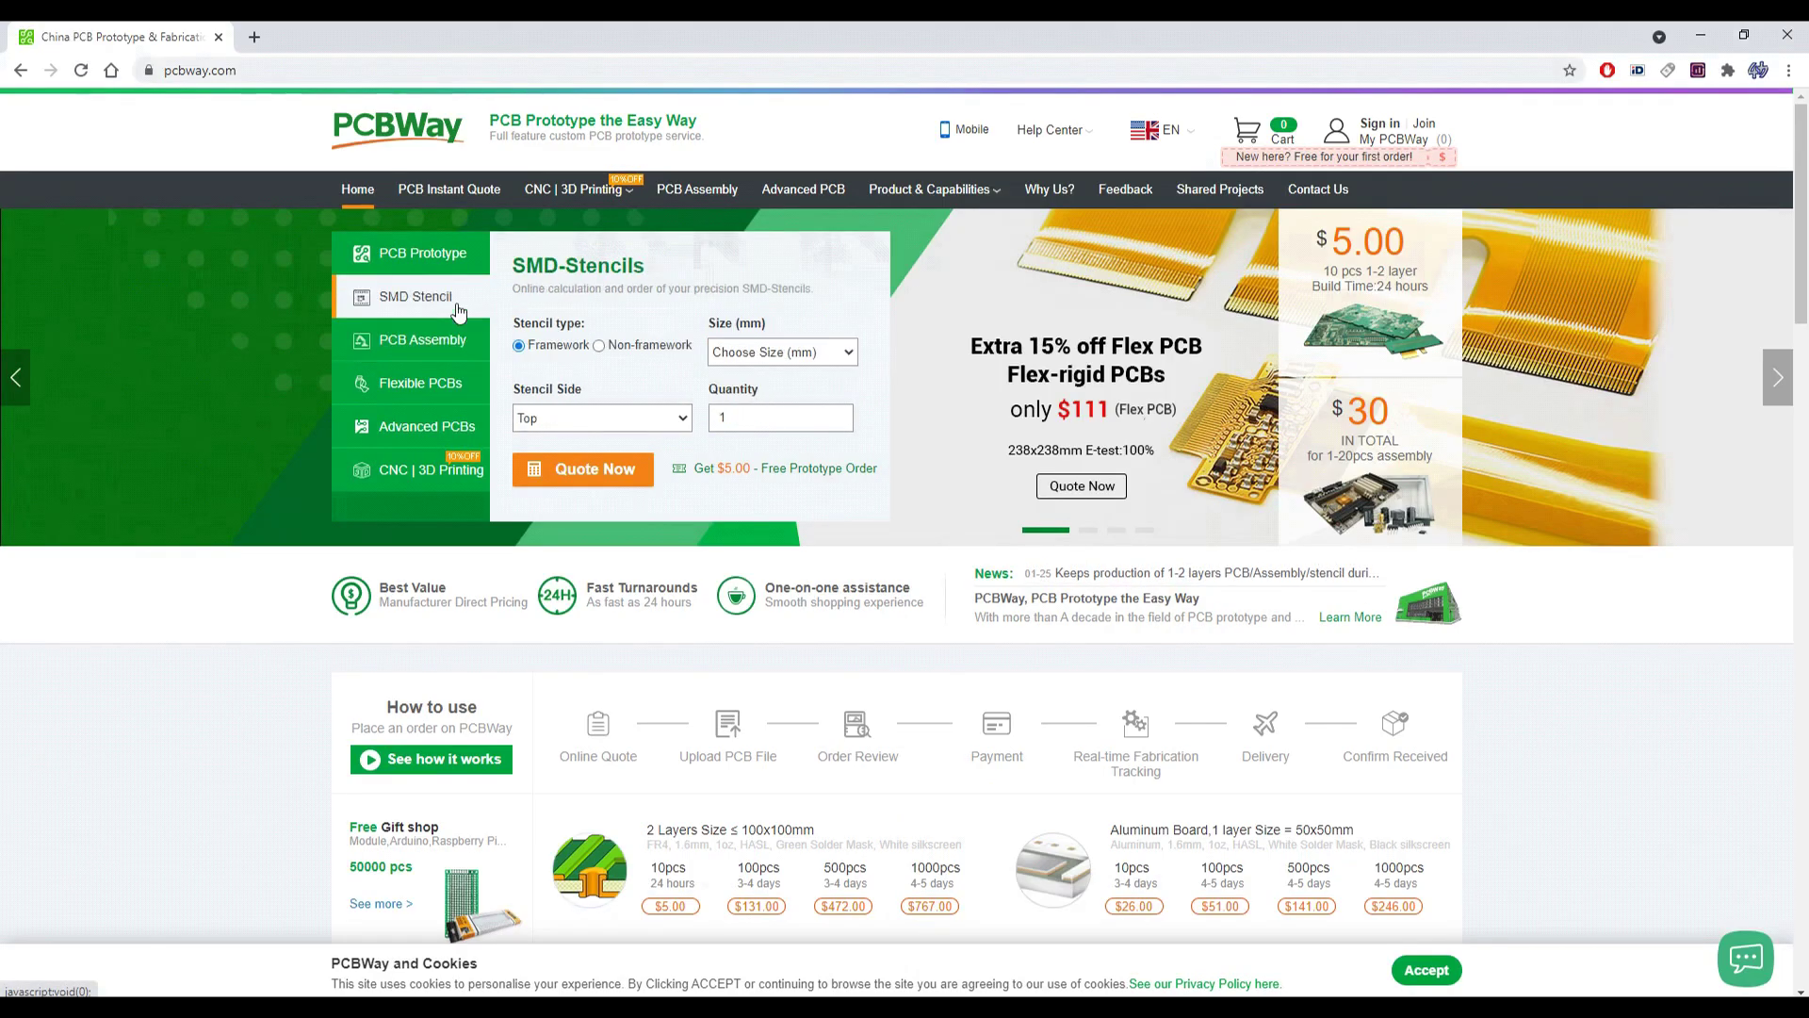
{"action": "left_click", "coordinate": [455, 386]}
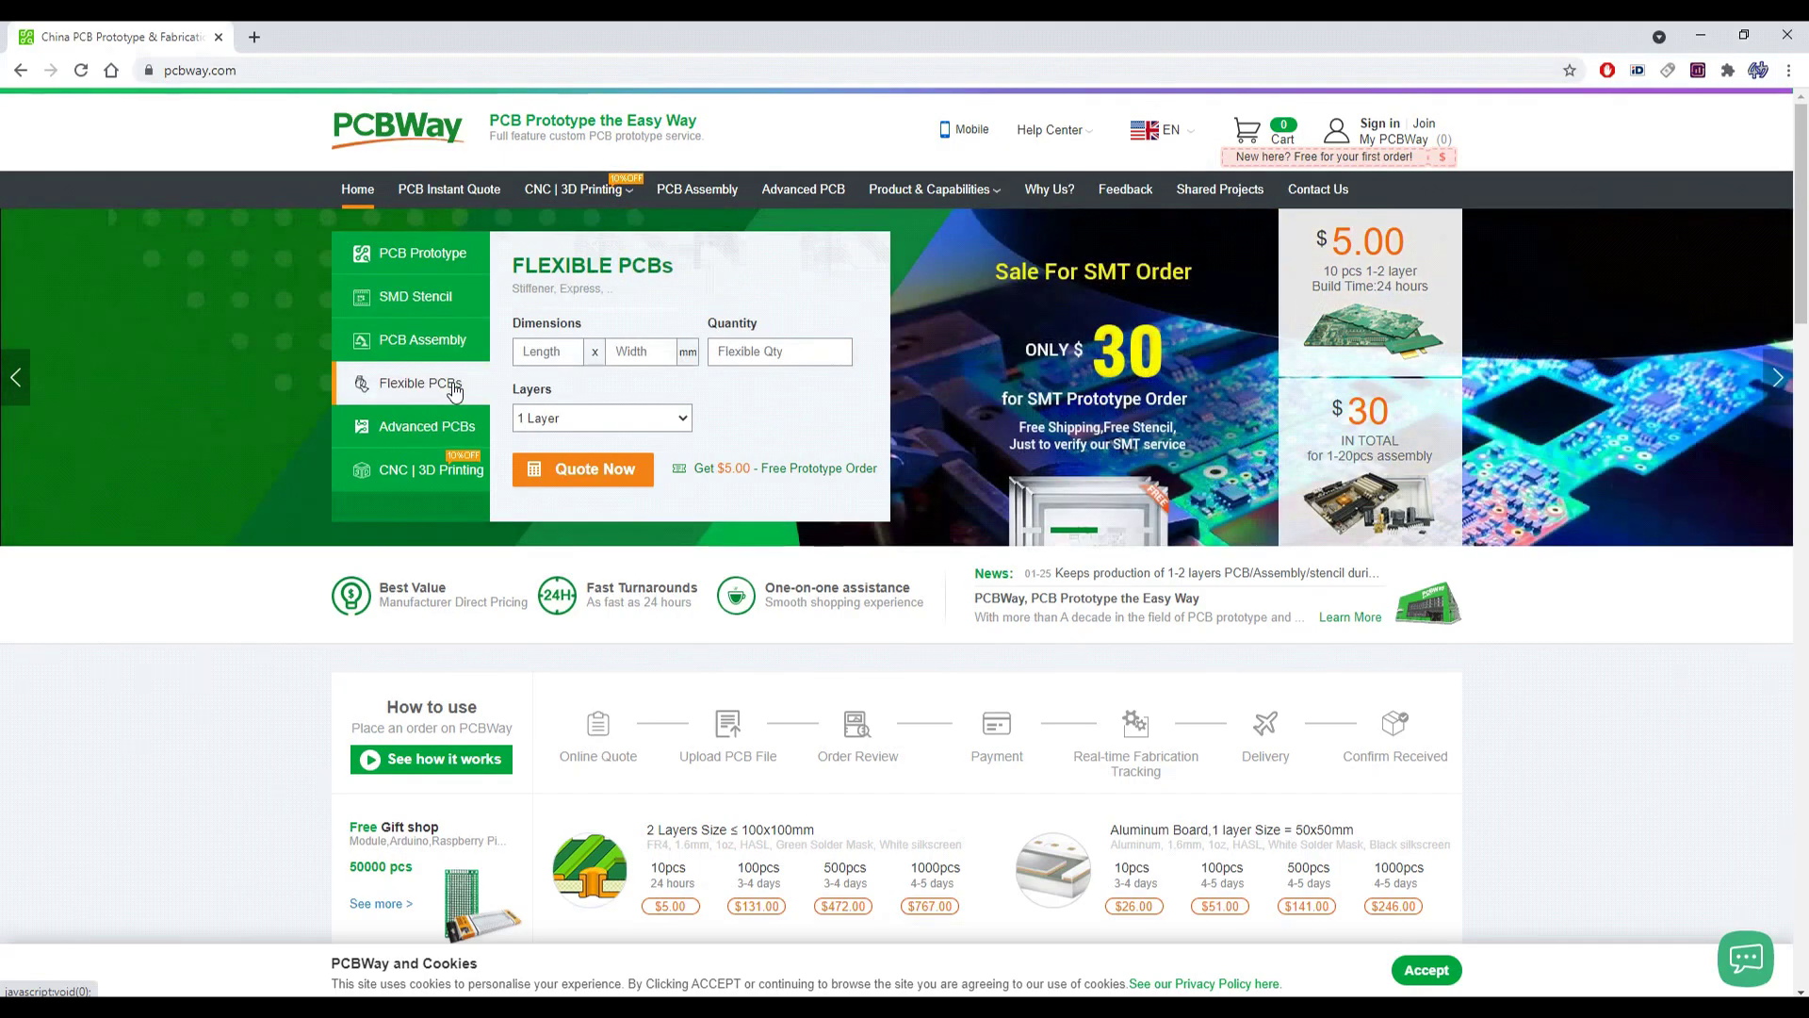
{"action": "left_click", "coordinate": [456, 434]}
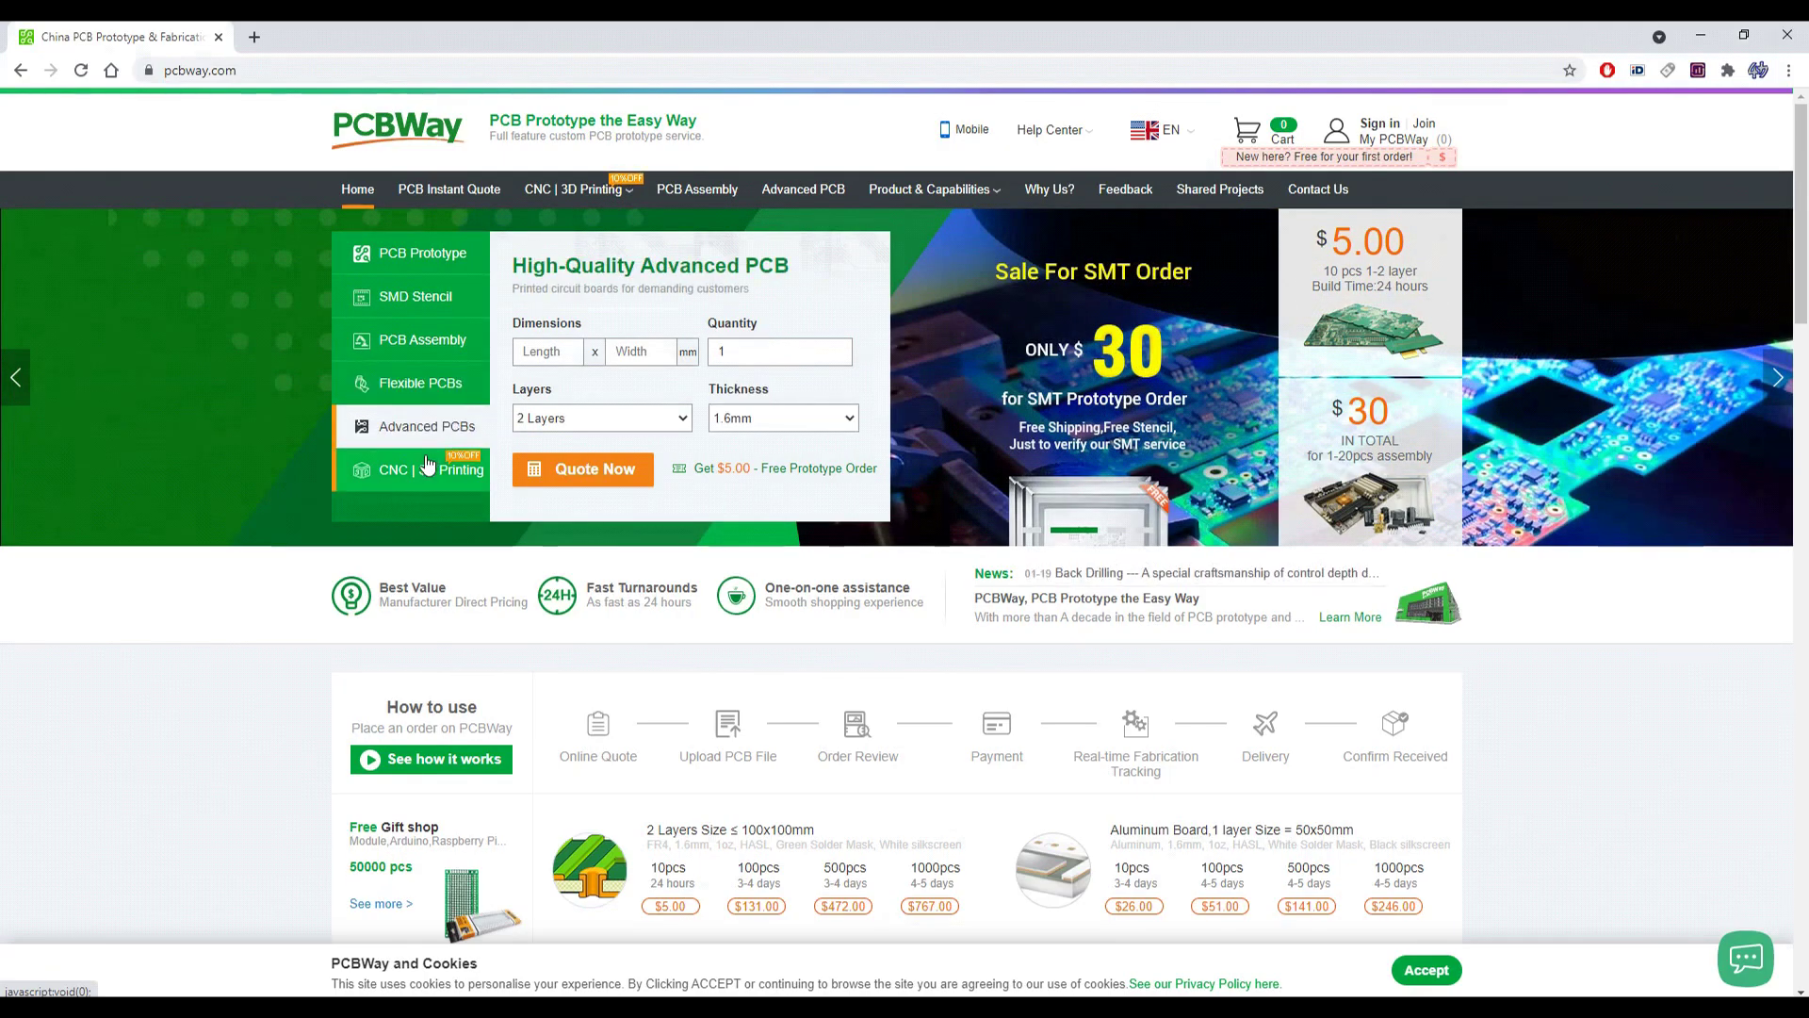
{"action": "left_click", "coordinate": [412, 474]}
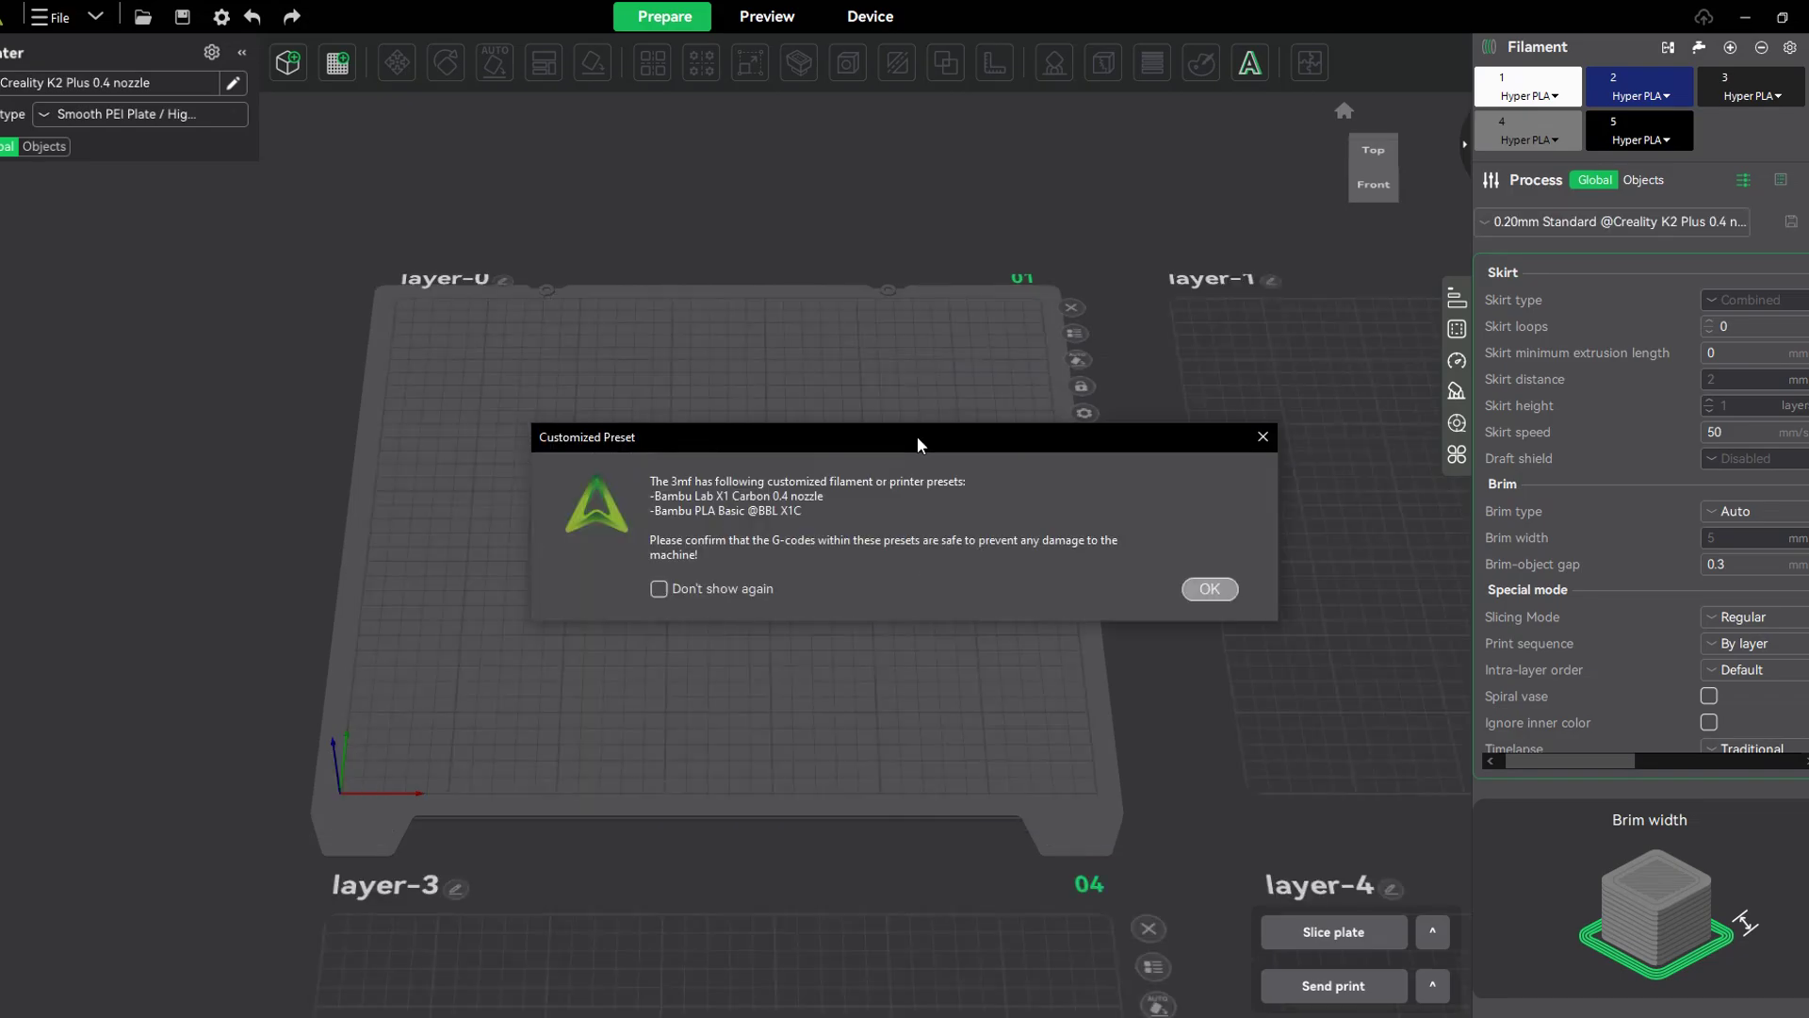
Step: In Creality Print, accept the customized presets of Output (2).3mf and change the printer to Creality K2 Plus 0.4 nozzle
{"action": "left_click", "coordinate": [1207, 591]}
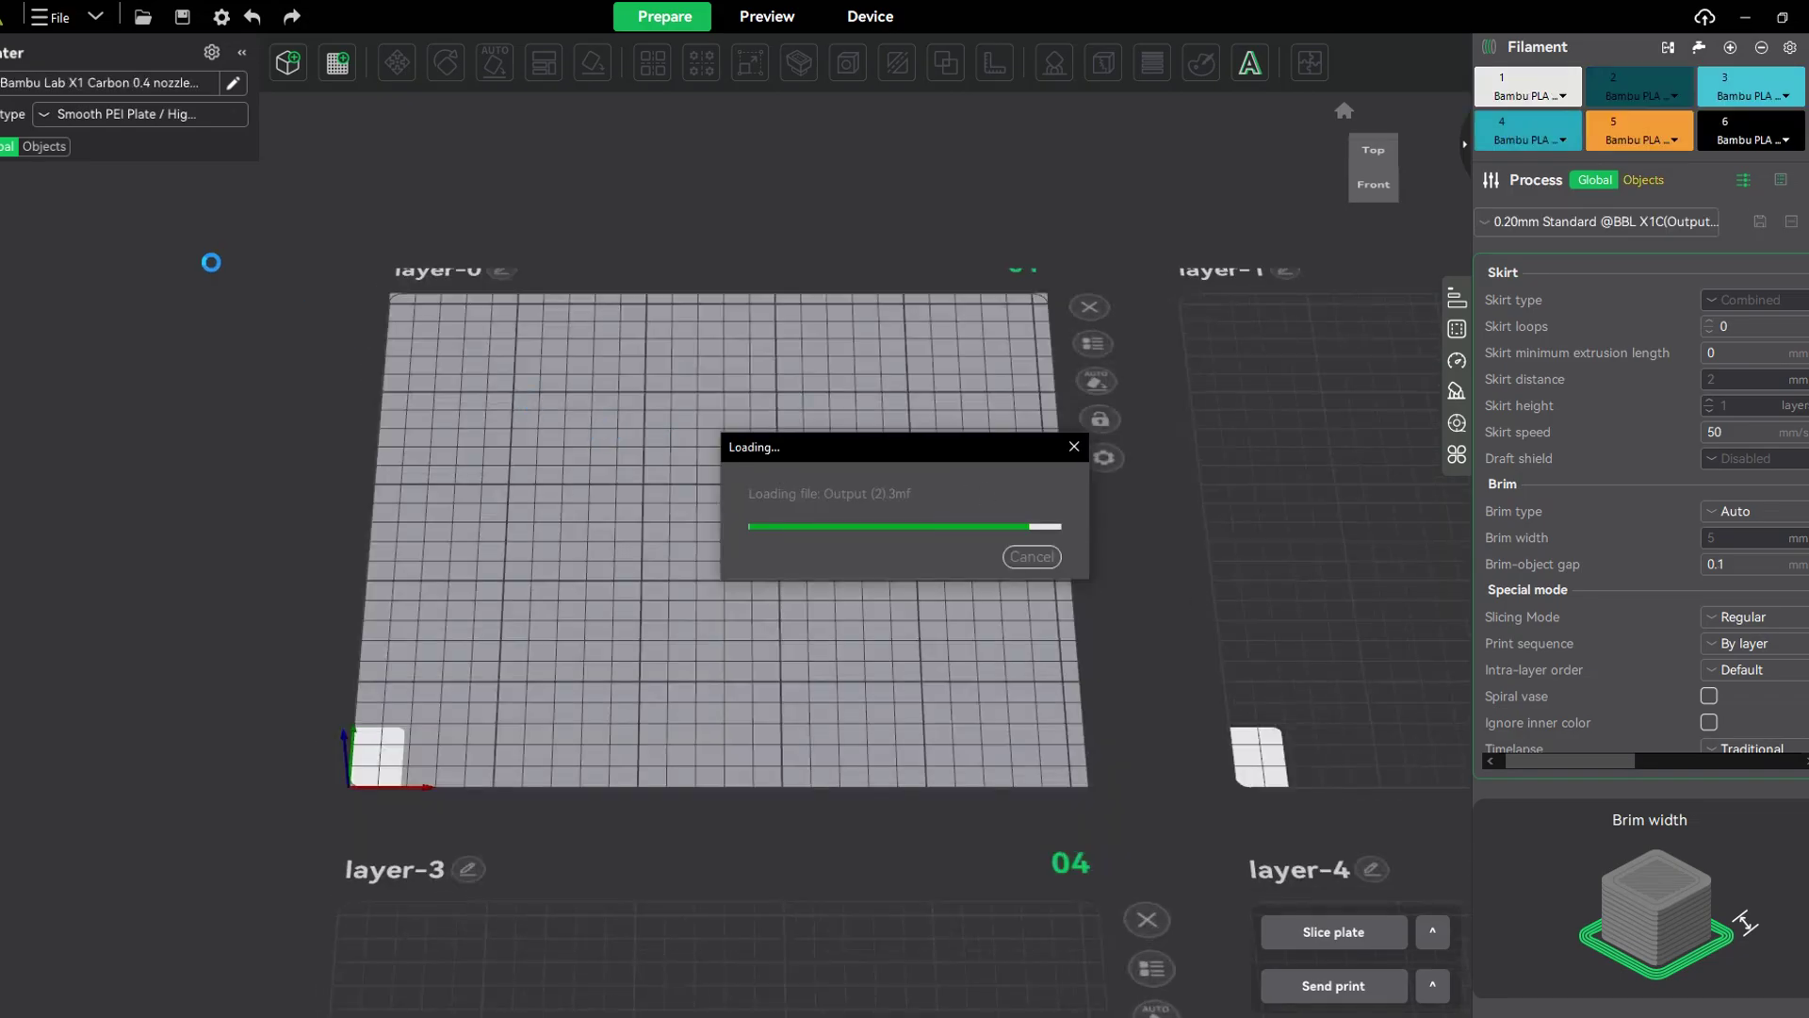
{"action": "left_click", "coordinate": [132, 83]}
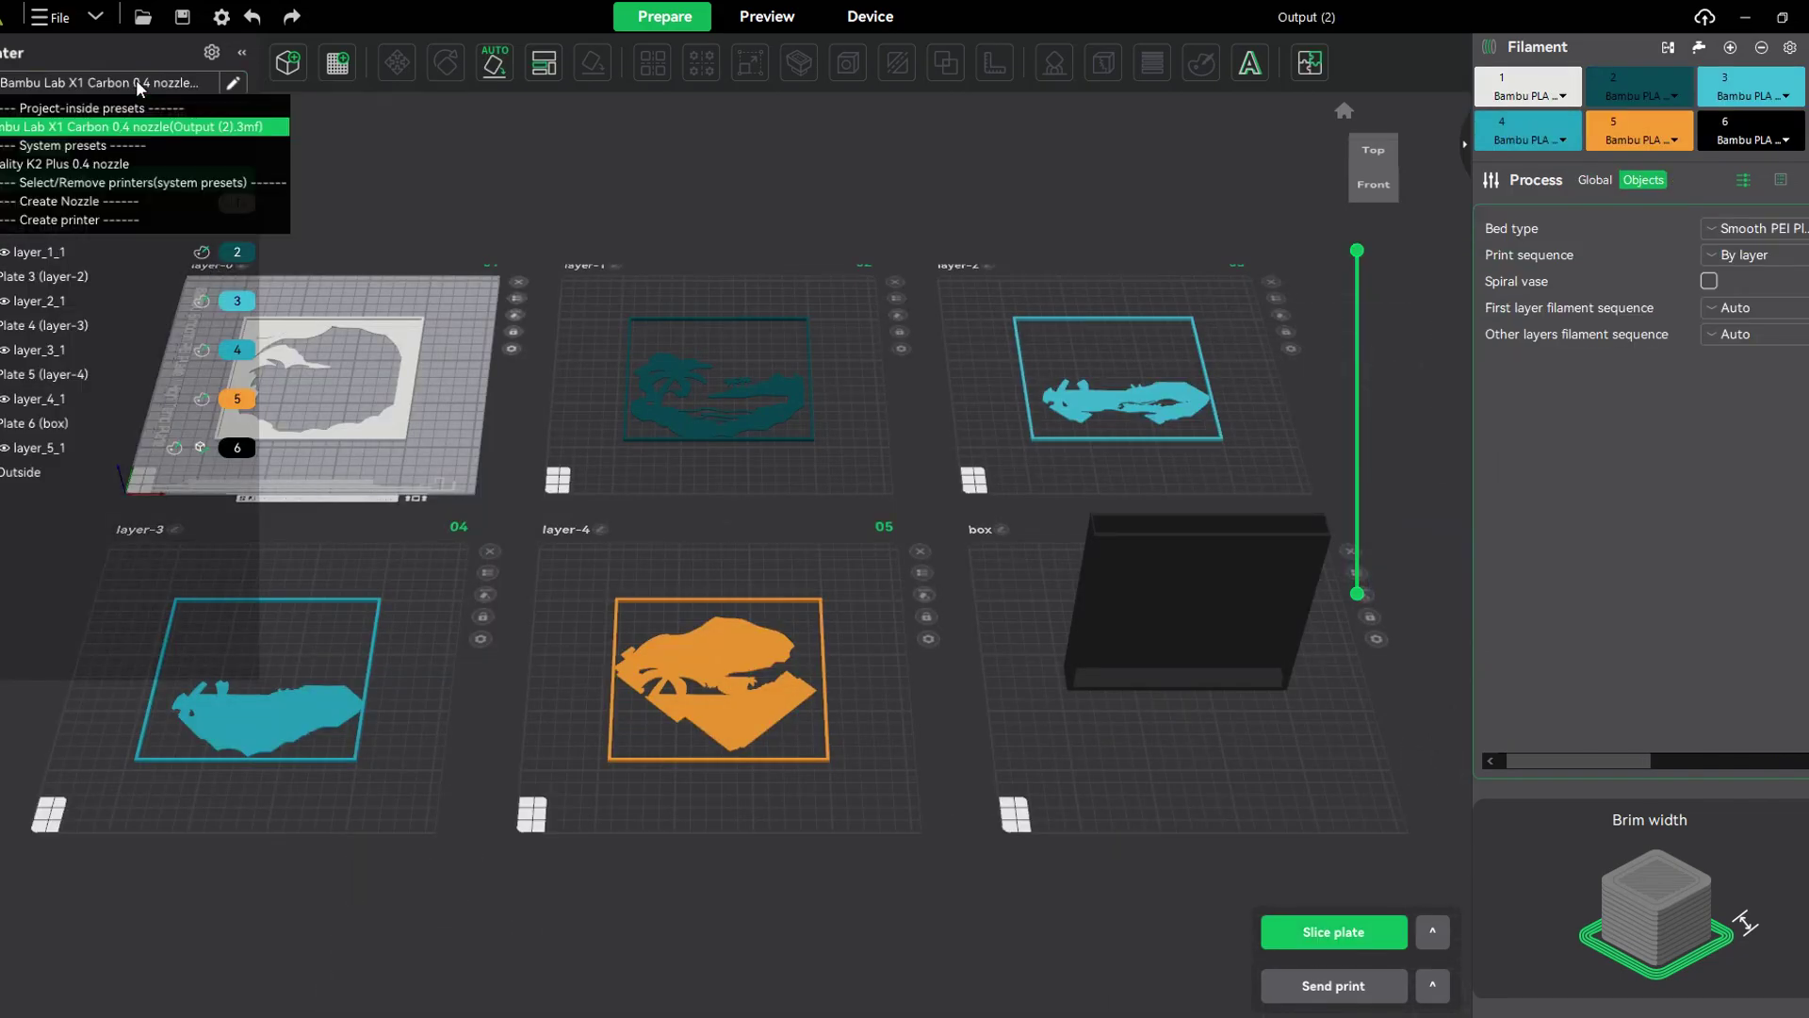
{"action": "left_click", "coordinate": [133, 164]}
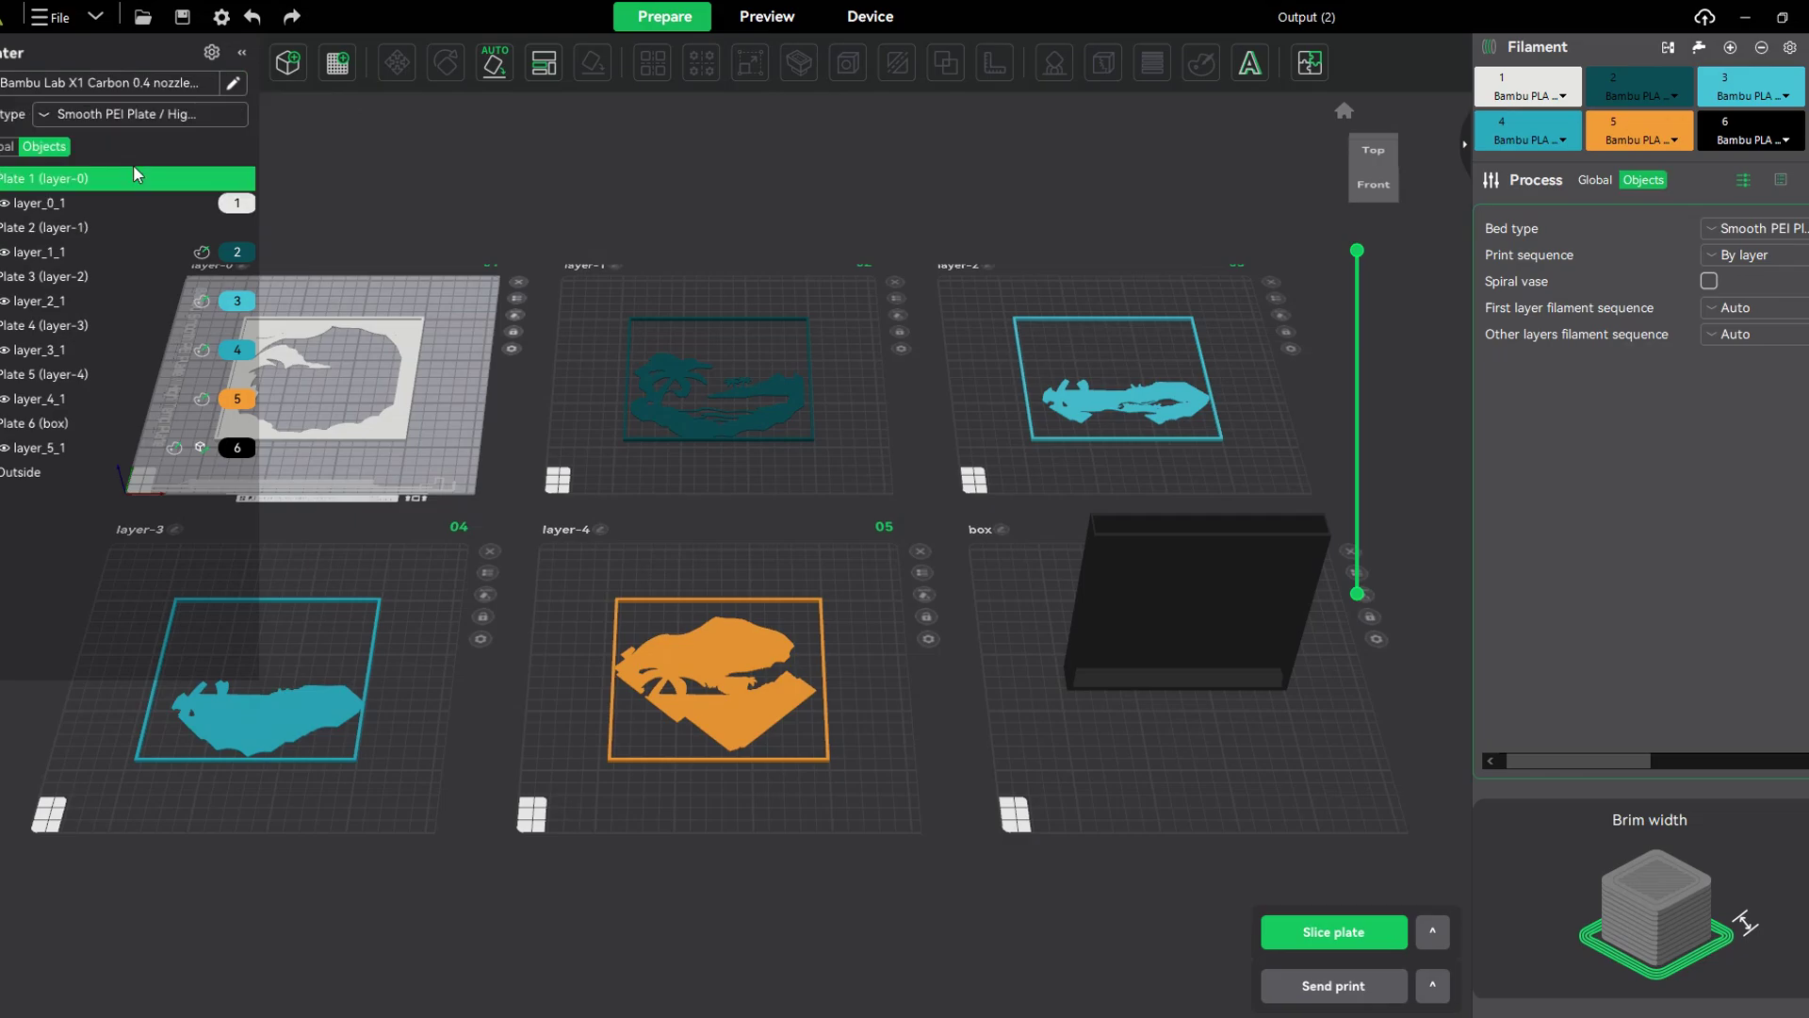
Step: Slice the upright box plate and start its print on the Creality K2 Plus using PLA from CFS slot 1A
{"action": "scroll", "coordinate": [765, 441], "scroll_direction": "down", "scroll_amount": 5}
{"action": "scroll", "coordinate": [1156, 585], "scroll_direction": "up", "scroll_amount": 3}
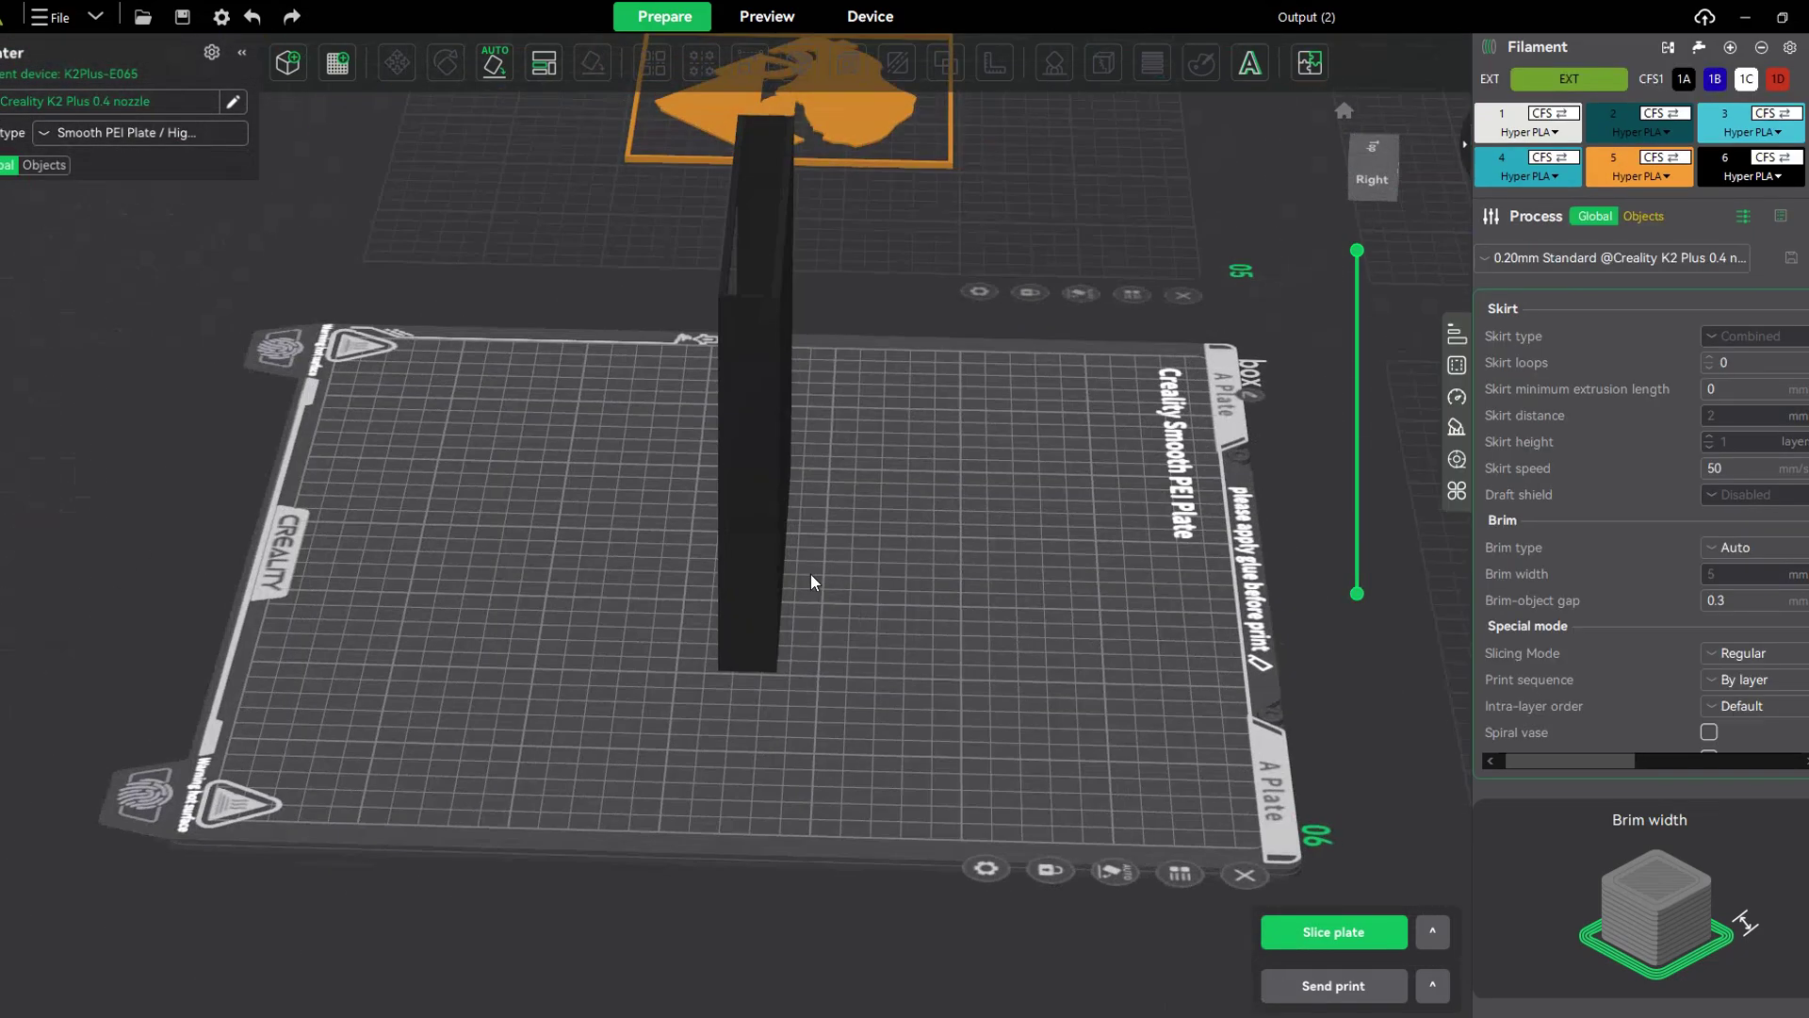
{"action": "left_click_drag", "start_coordinate": [811, 573], "coordinate": [951, 603]}
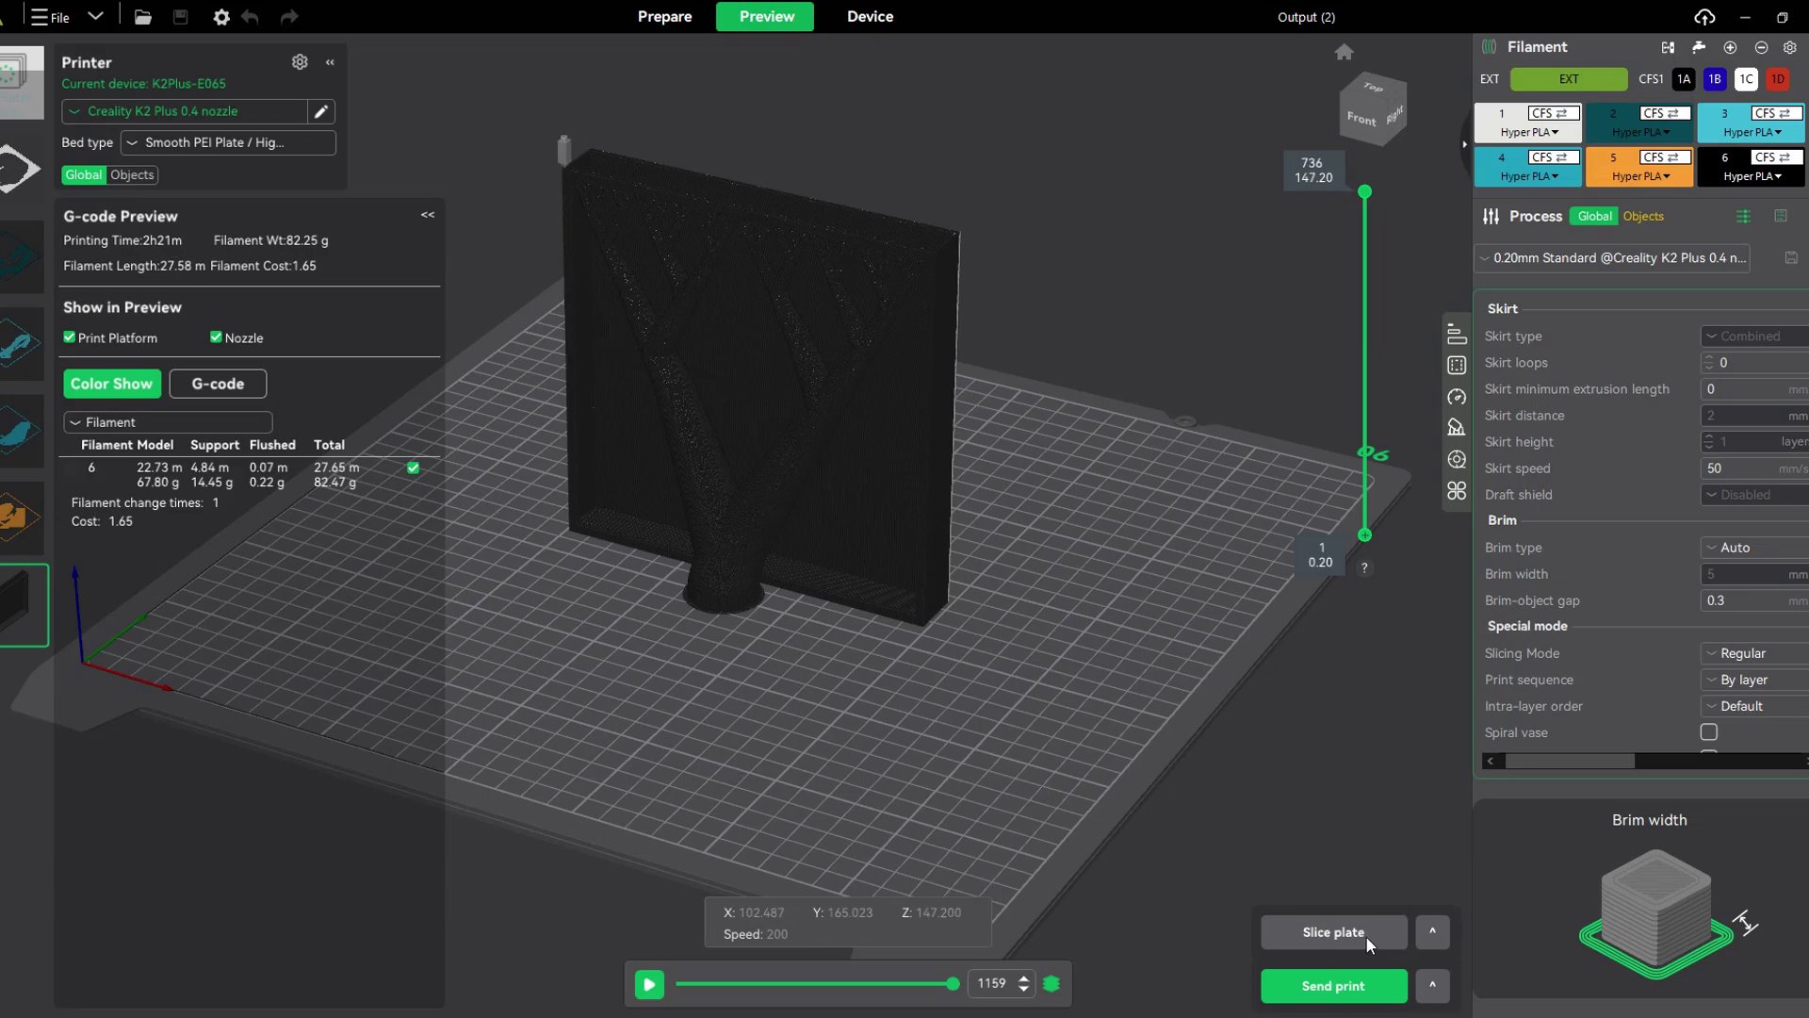
{"action": "left_click", "coordinate": [1333, 985]}
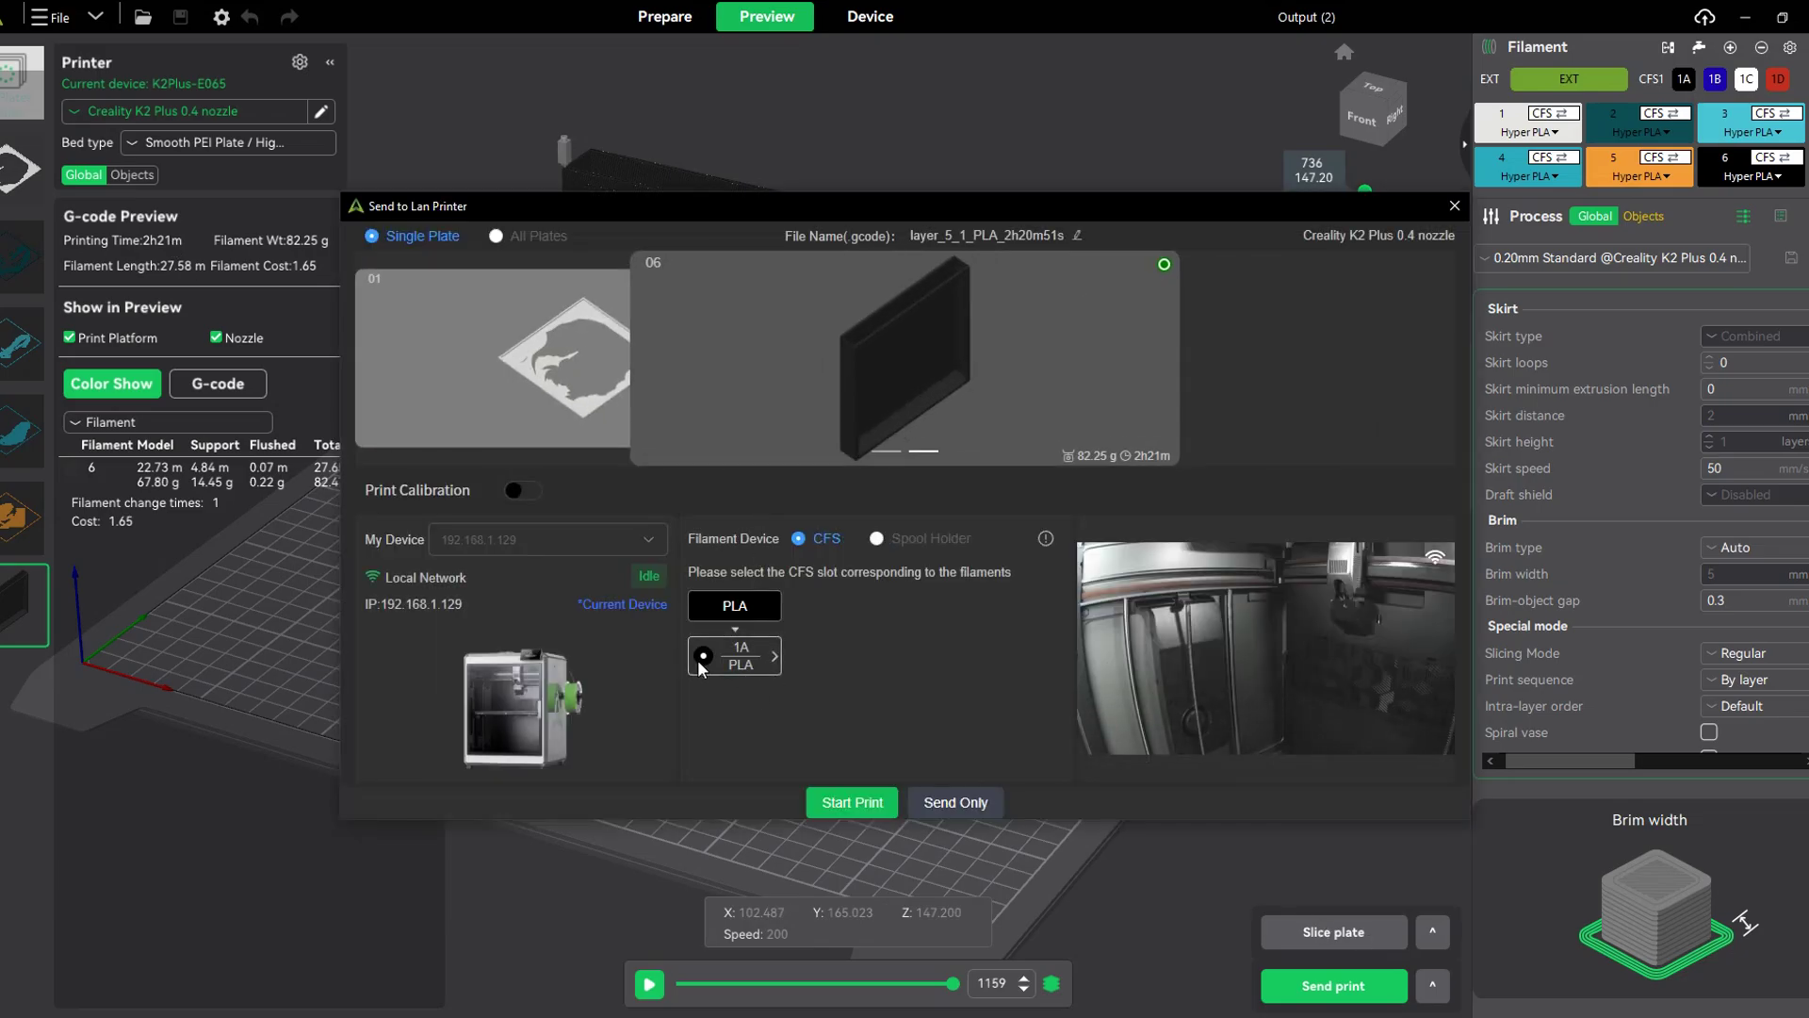
{"action": "left_click", "coordinate": [857, 802]}
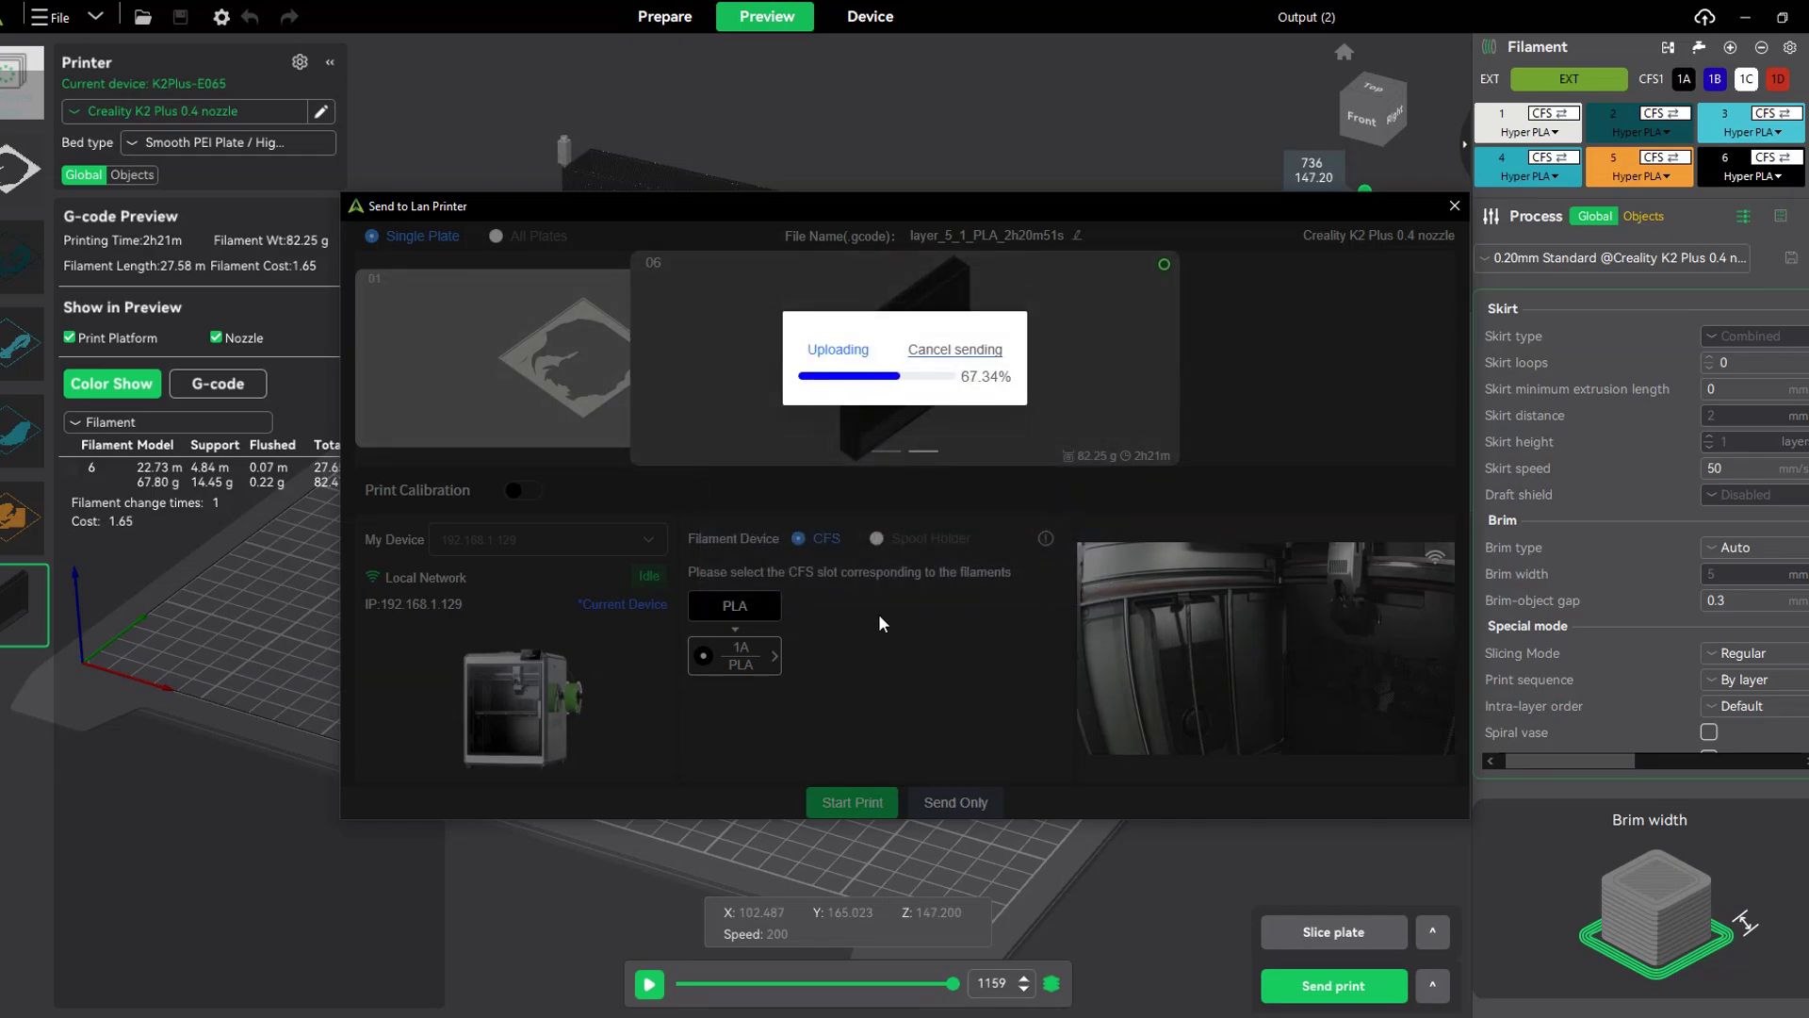